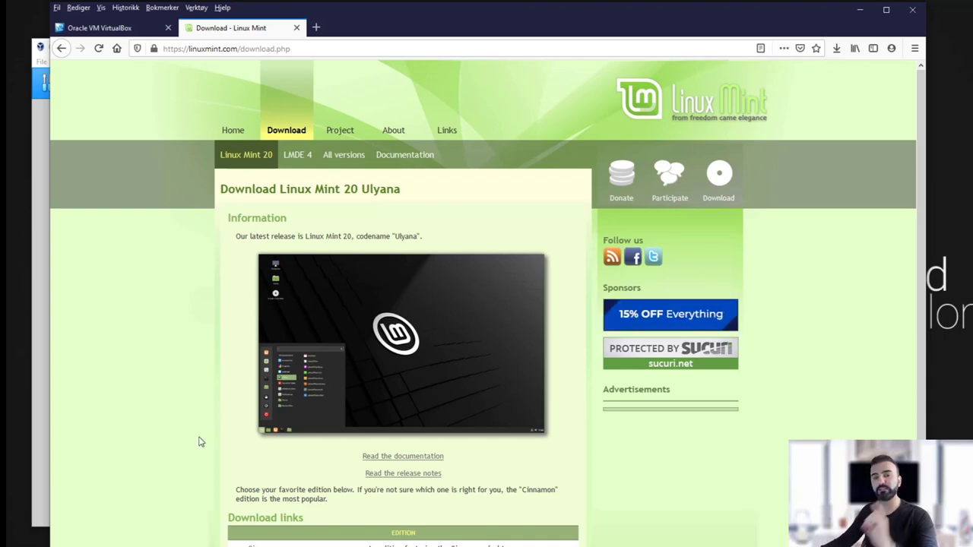
Step: Switch to VirtualBox and start a new virtual machine named "Linux mint 20.04 LTS" with type Linux and version Ubuntu (64-bit)
{"action": "left_click", "coordinate": [858, 9]}
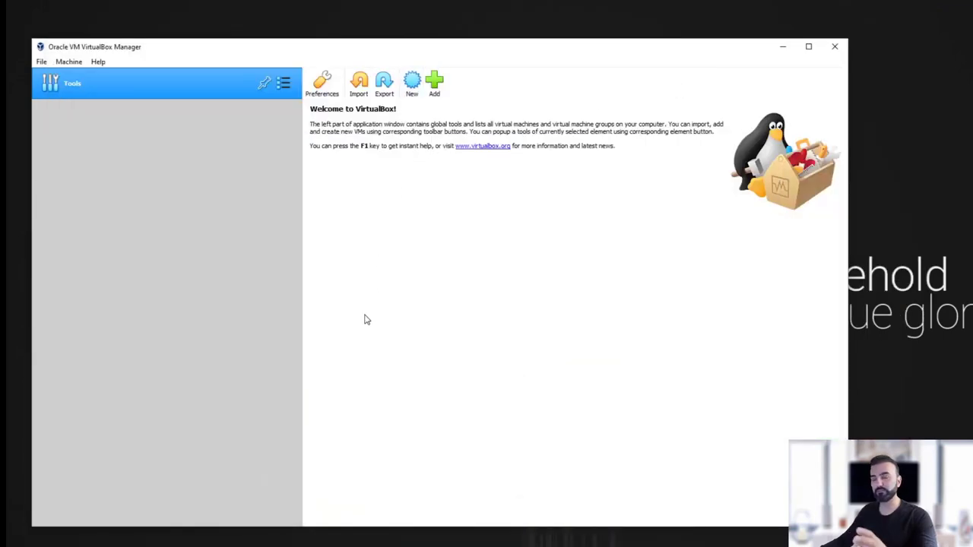
{"action": "left_click", "coordinate": [412, 84]}
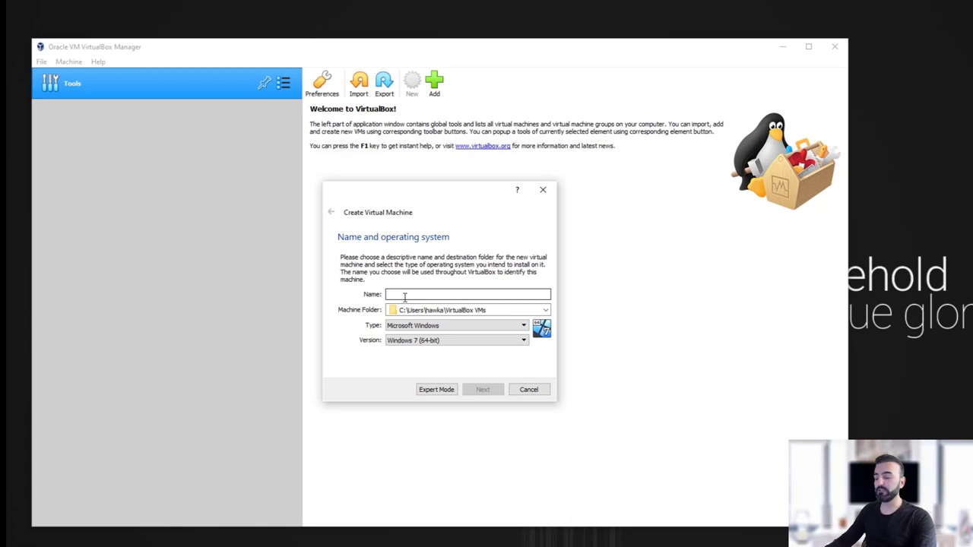
{"action": "type", "text": "Lin"}
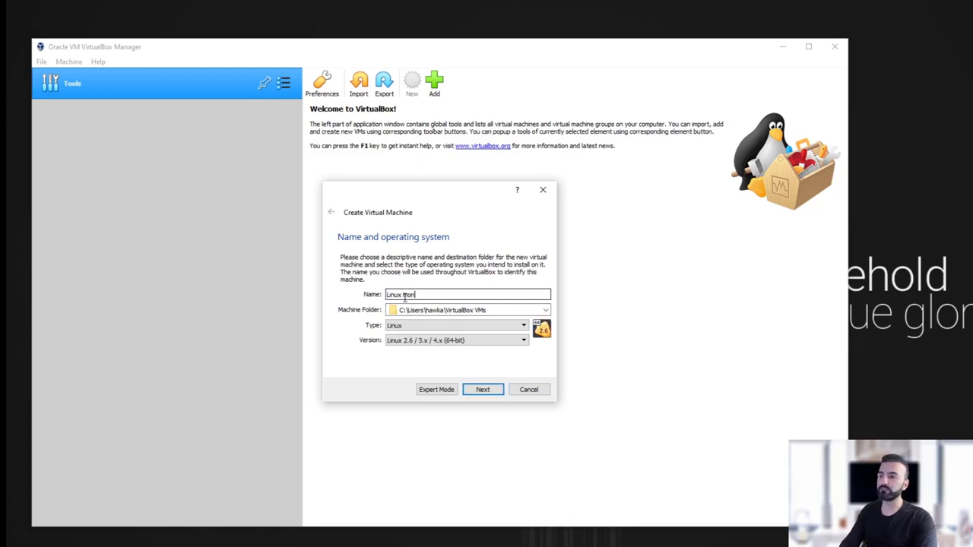
{"action": "type", "text": "ux mint "}
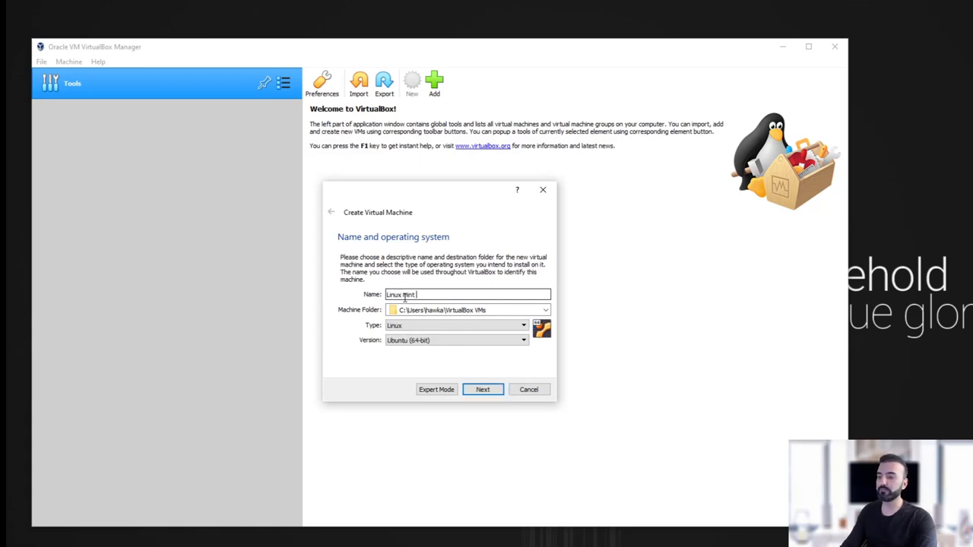
{"action": "type", "text": "20.04 LTS"}
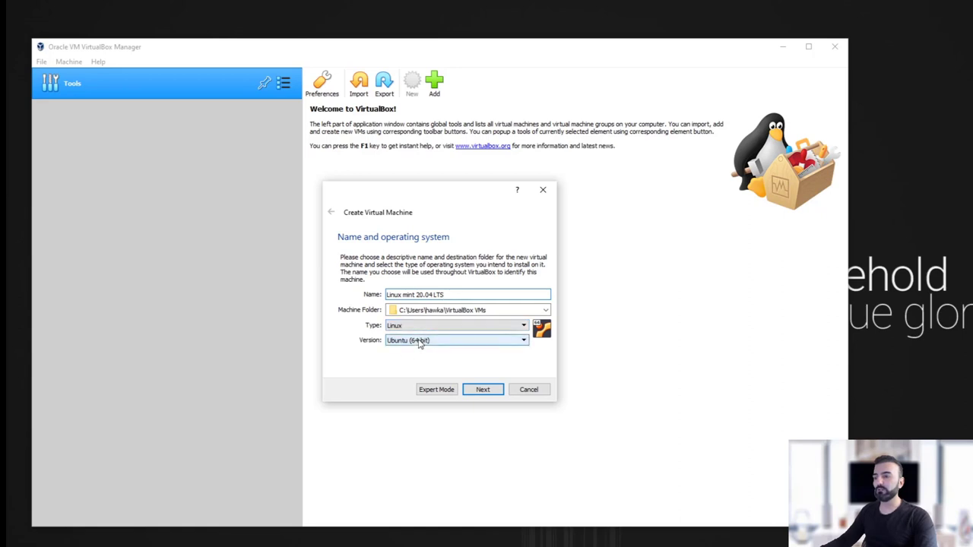
{"action": "left_click", "coordinate": [420, 340]}
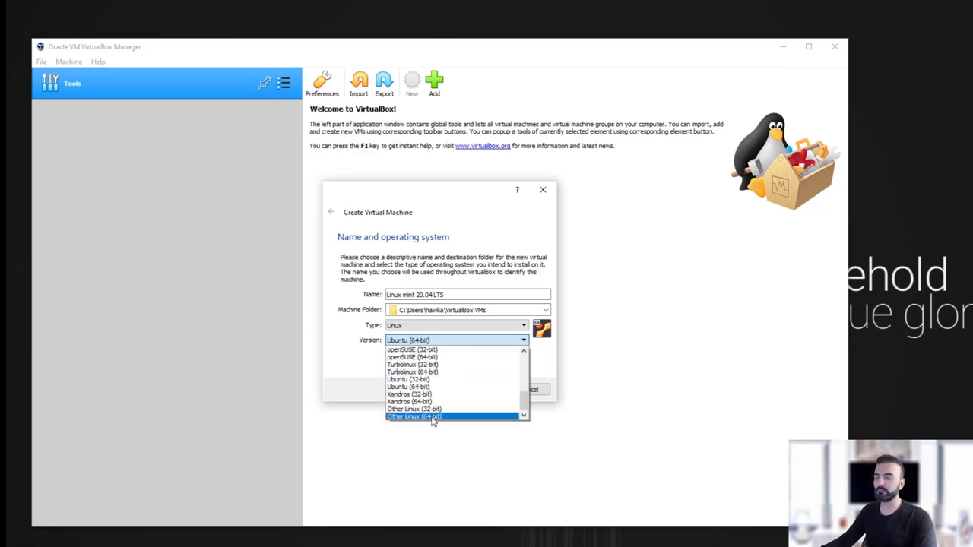
{"action": "left_click", "coordinate": [444, 342]}
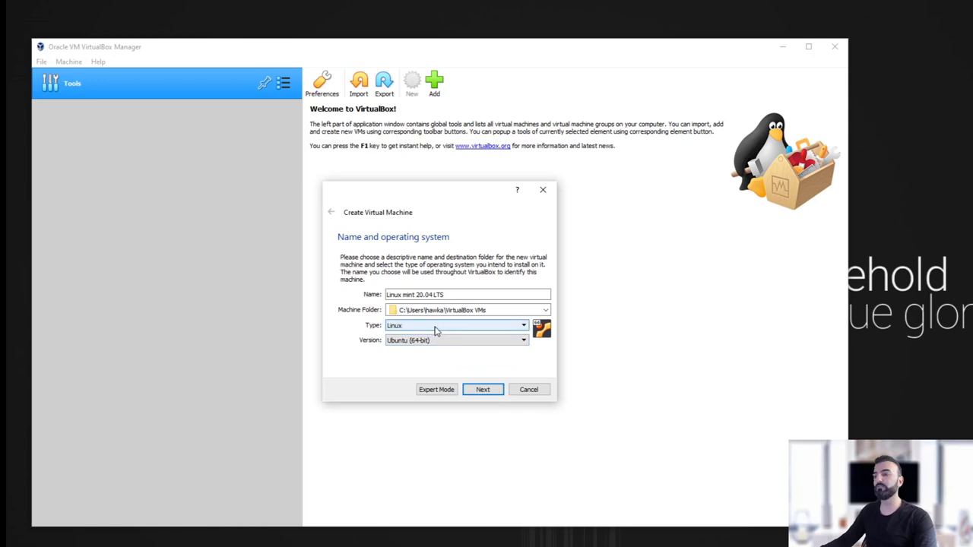
{"action": "left_click", "coordinate": [482, 390]}
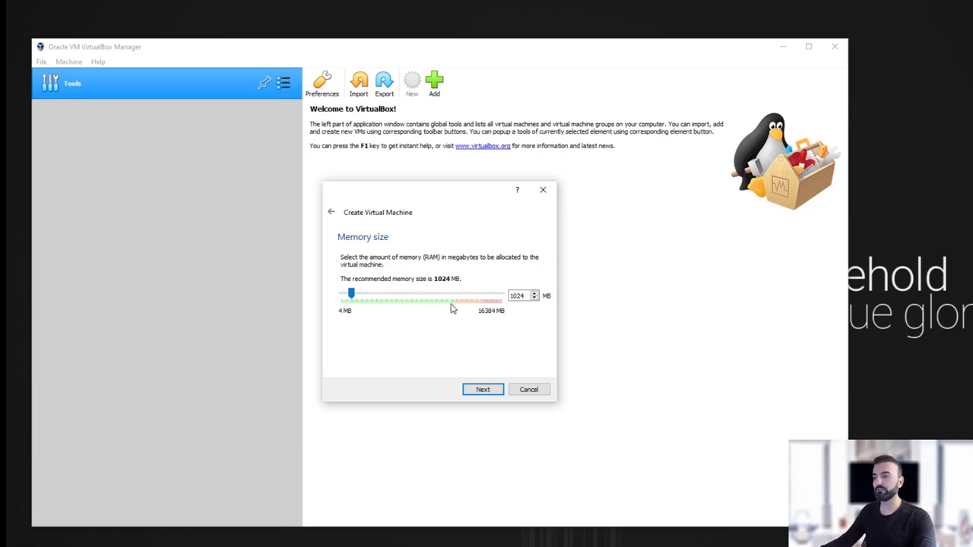
Step: Set the new virtual machine's memory size to 2048 MB and continue to the hard disk options
{"action": "left_click", "coordinate": [372, 295]}
{"action": "left_click", "coordinate": [381, 295]}
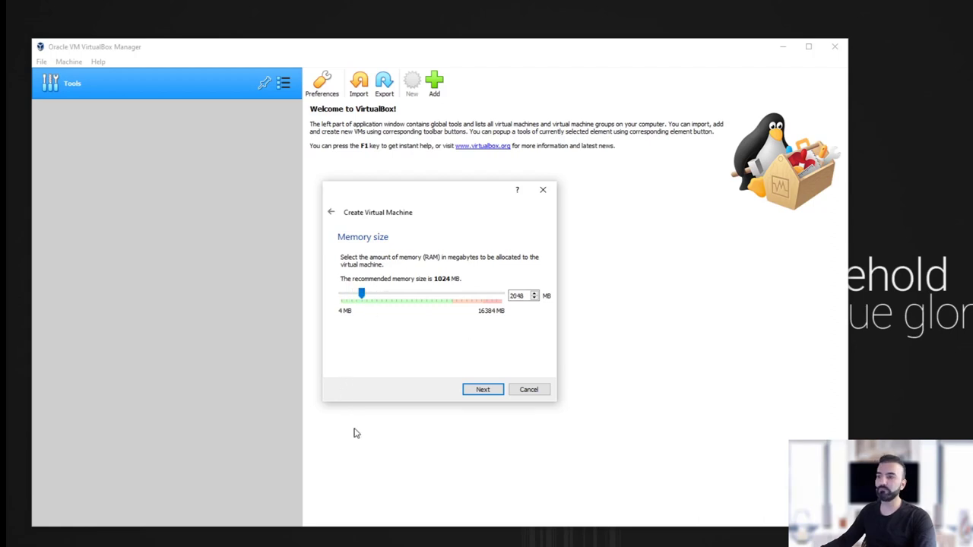
{"action": "left_click", "coordinate": [485, 390]}
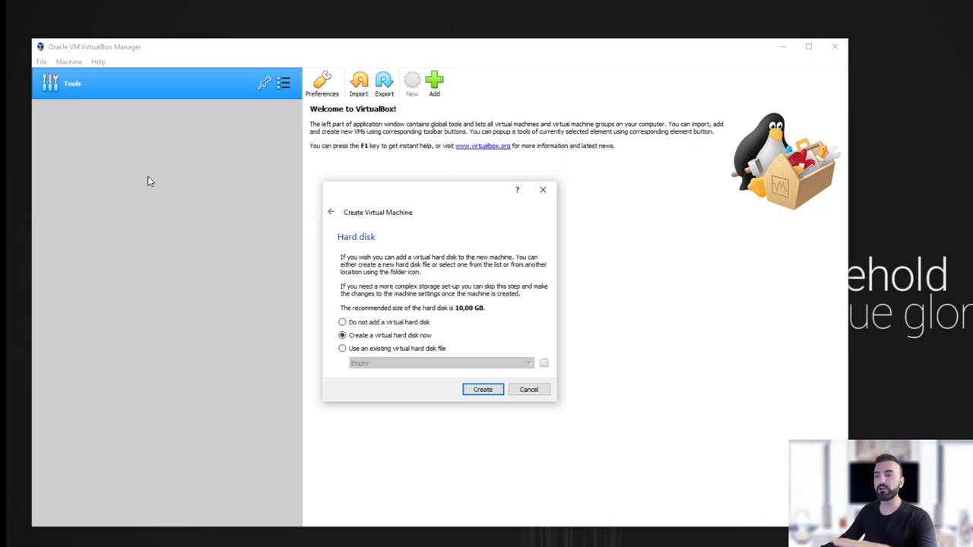
Step: Choose to create a virtual hard disk now, using the VDI (VirtualBox Disk Image) file type and dynamically allocated storage
{"action": "left_click", "coordinate": [483, 390]}
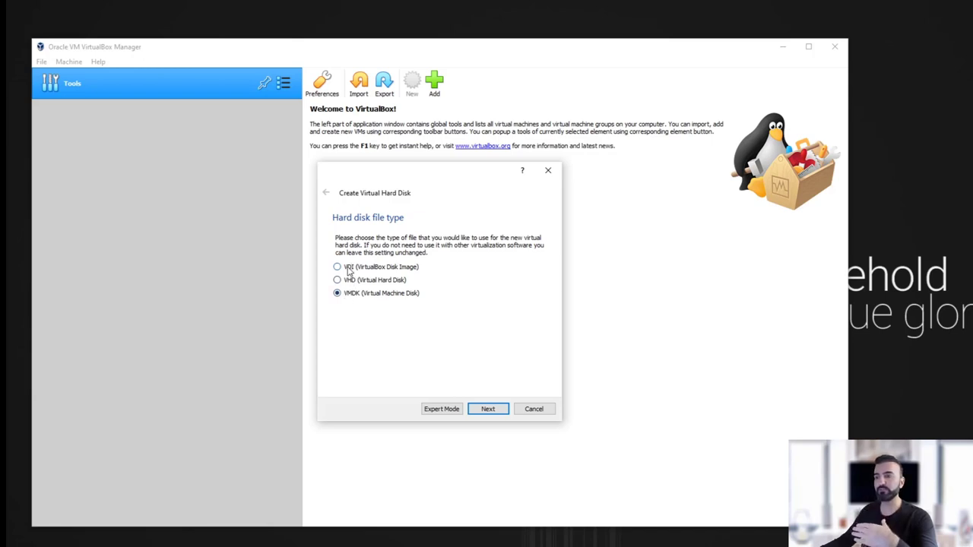
{"action": "left_click", "coordinate": [346, 267]}
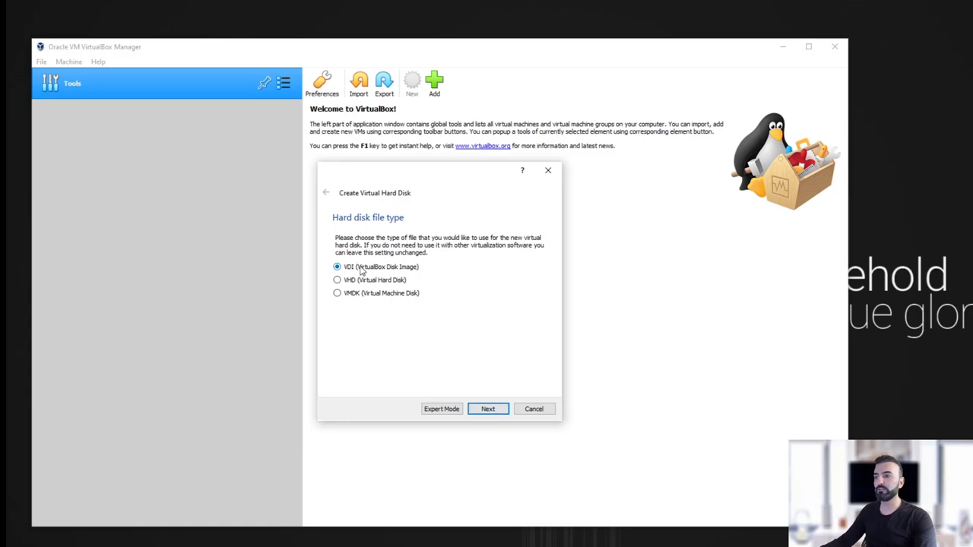
{"action": "left_click", "coordinate": [485, 409]}
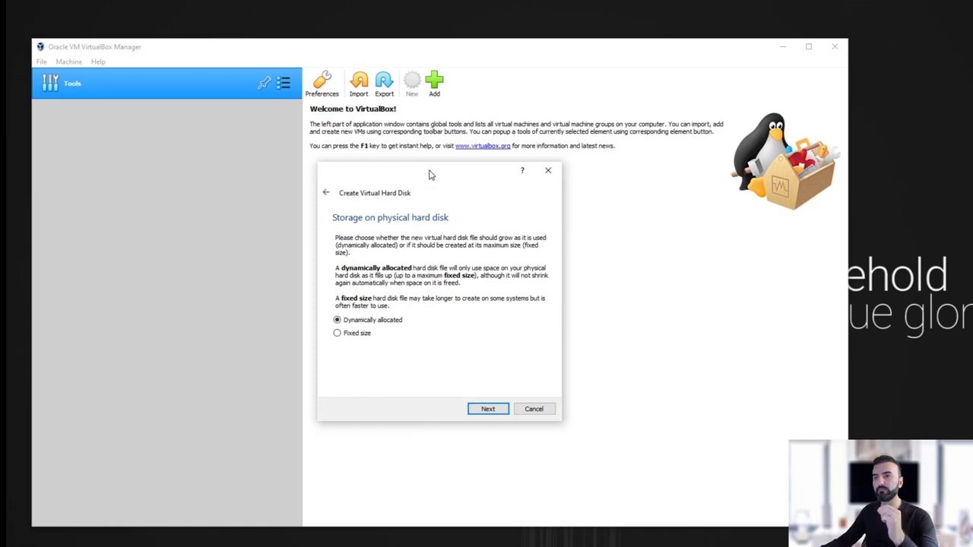
{"action": "left_click_drag", "start_coordinate": [429, 175], "coordinate": [443, 180]}
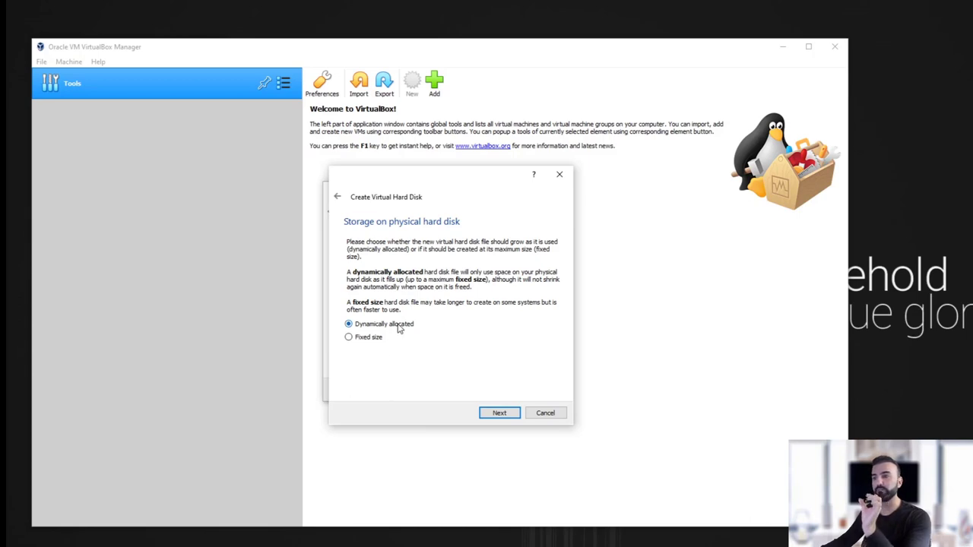
{"action": "left_click", "coordinate": [499, 413]}
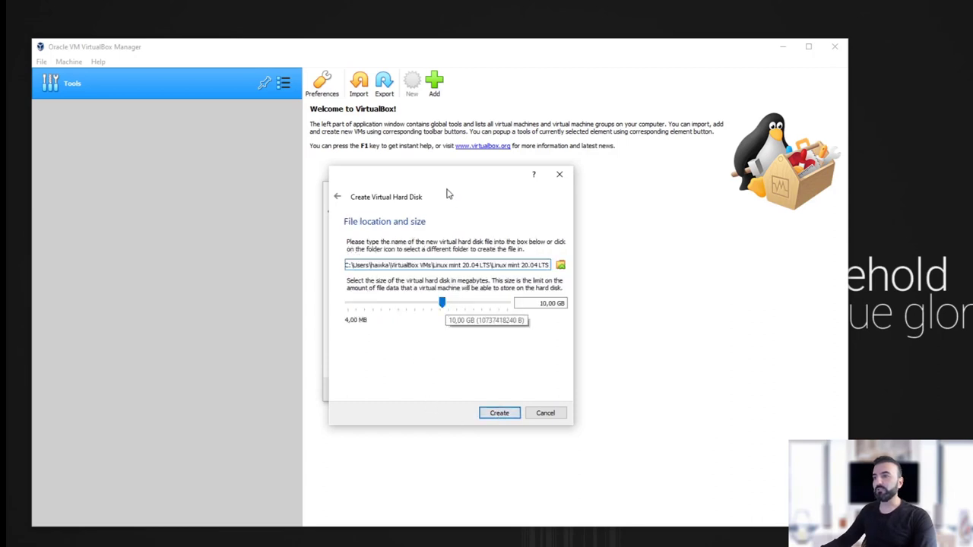
Step: Set the virtual hard disk's size to 20 GB and create it in the default location
{"action": "left_click_drag", "start_coordinate": [452, 179], "coordinate": [434, 202]}
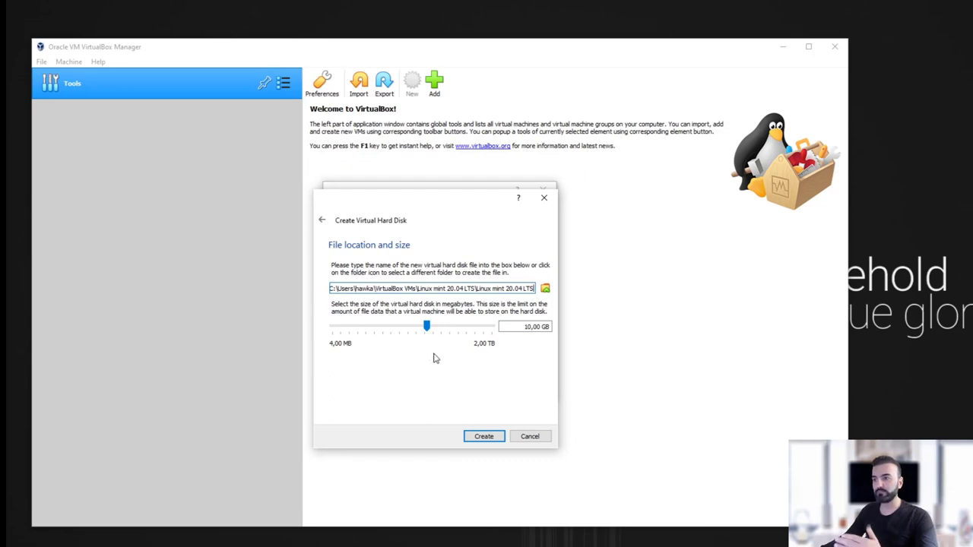
{"action": "mouse_move", "coordinate": [448, 339]}
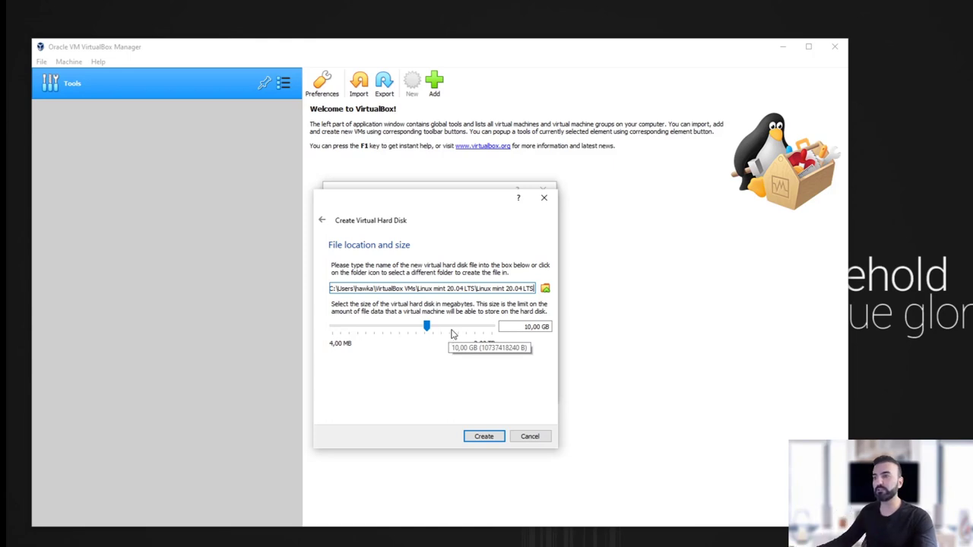
{"action": "left_click", "coordinate": [448, 333]}
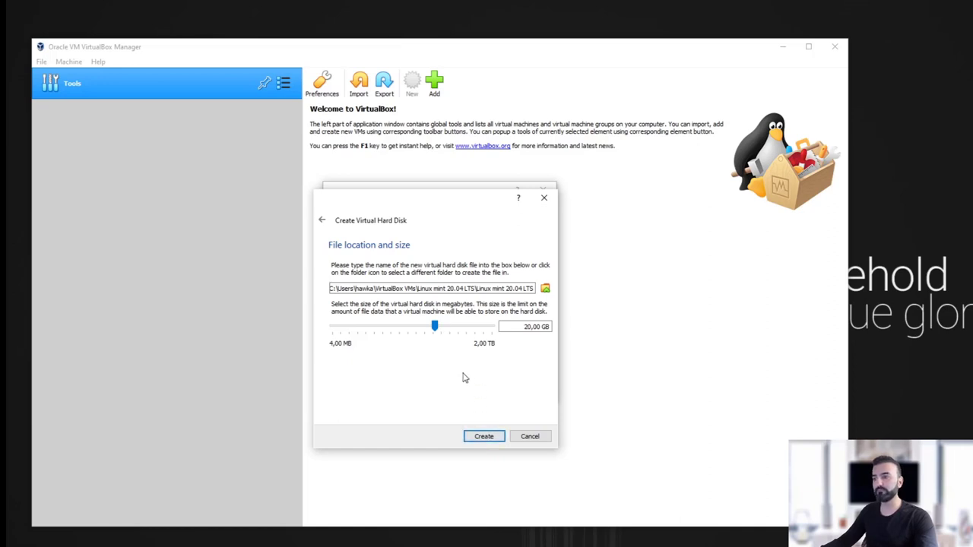
{"action": "left_click", "coordinate": [484, 438]}
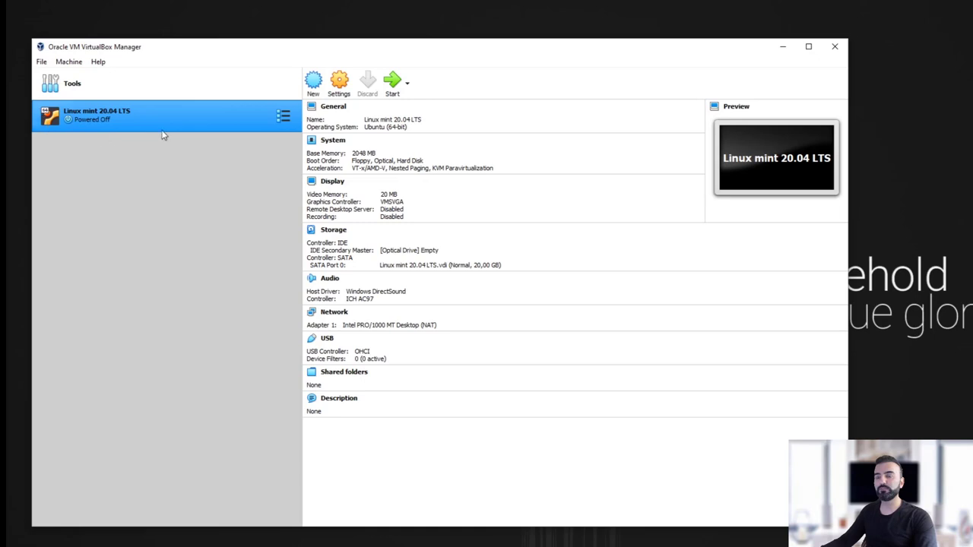
Step: Open the Linux mint 20.04 LTS machine's settings and set its number of processors to 2
{"action": "left_click", "coordinate": [340, 85]}
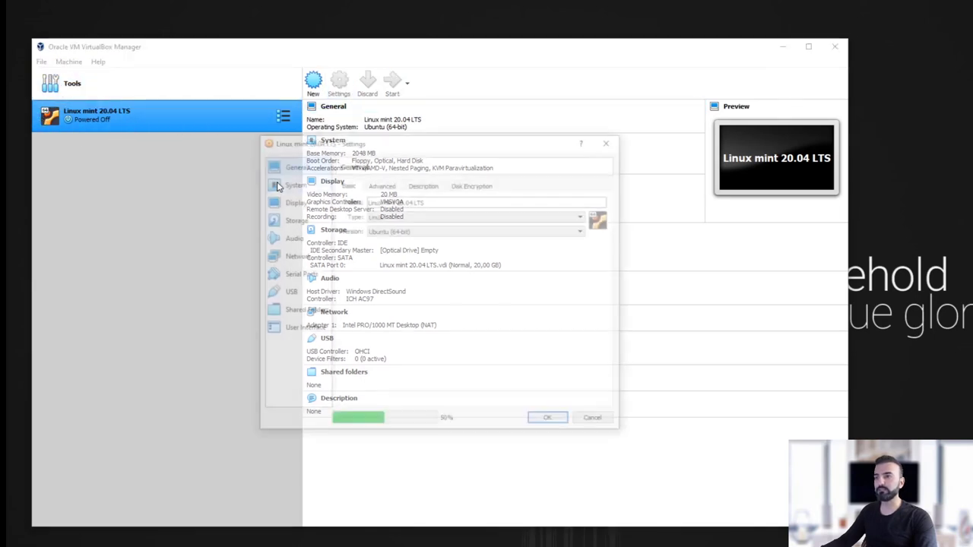
{"action": "left_click_drag", "start_coordinate": [355, 142], "coordinate": [308, 165]}
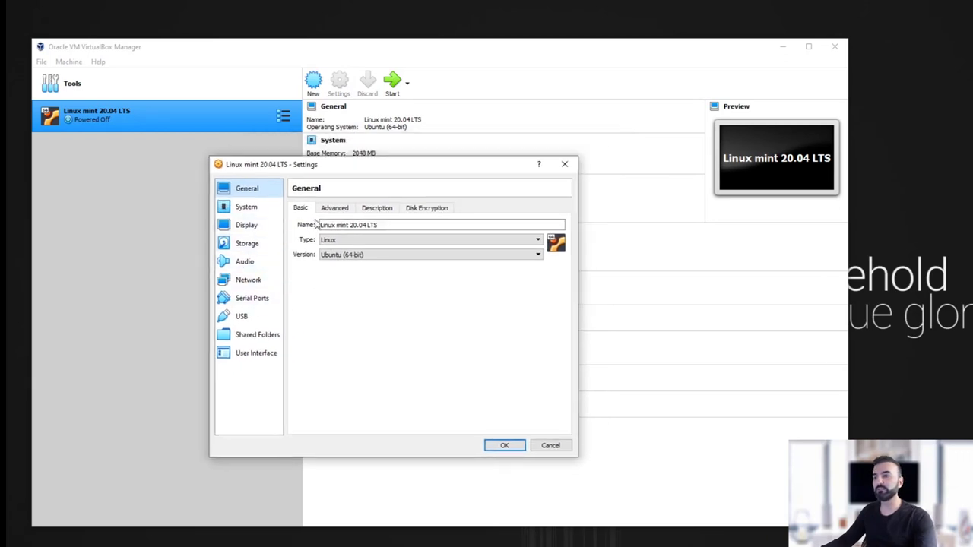
{"action": "left_click", "coordinate": [337, 208]}
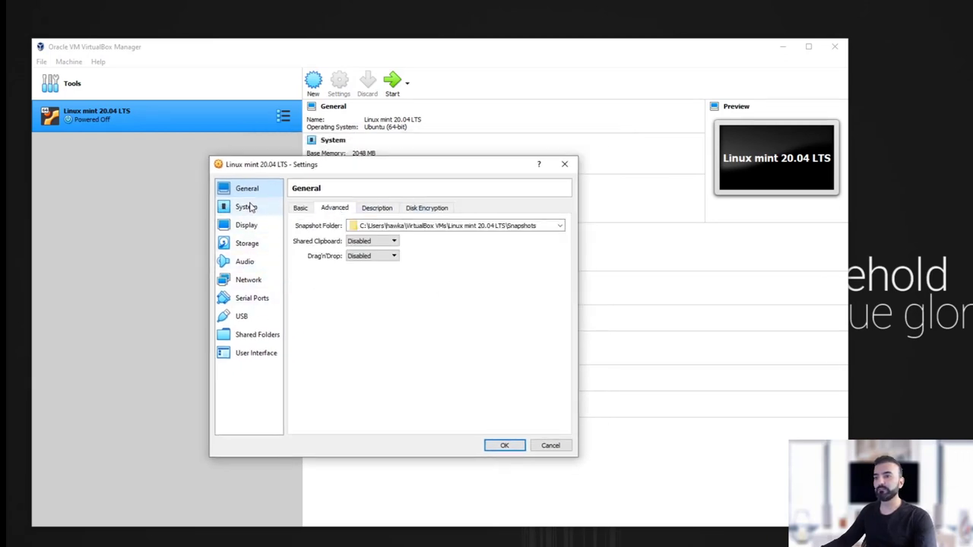
{"action": "left_click", "coordinate": [248, 207]}
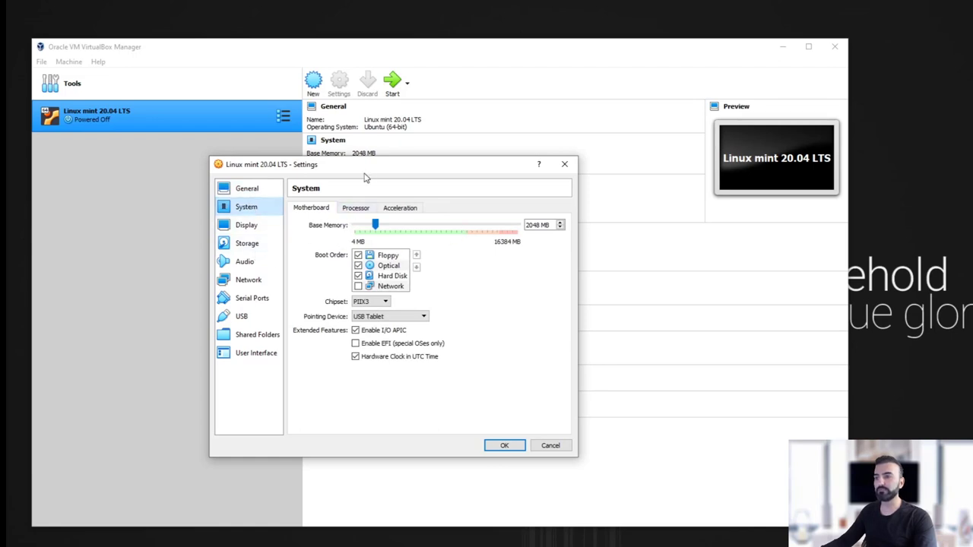
{"action": "left_click_drag", "start_coordinate": [369, 170], "coordinate": [346, 181]}
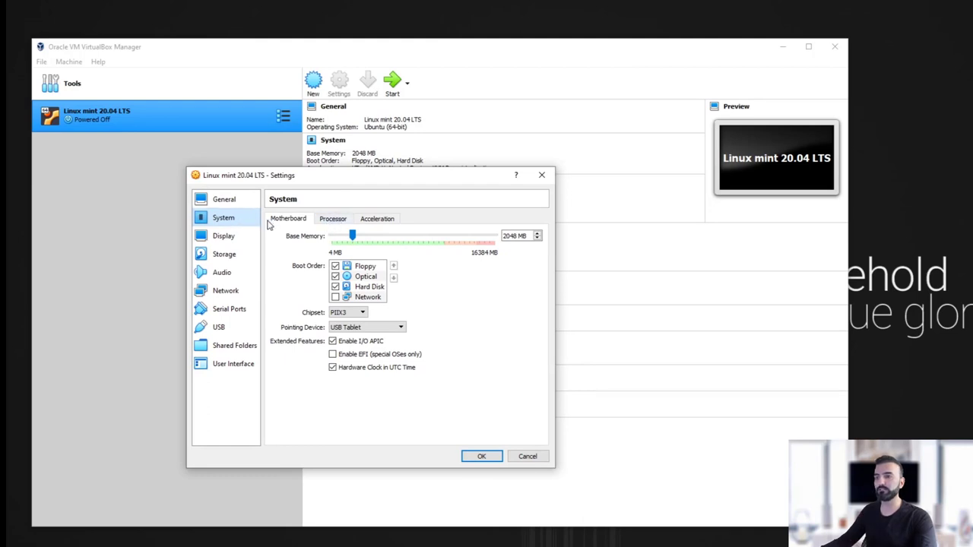
{"action": "left_click", "coordinate": [342, 220]}
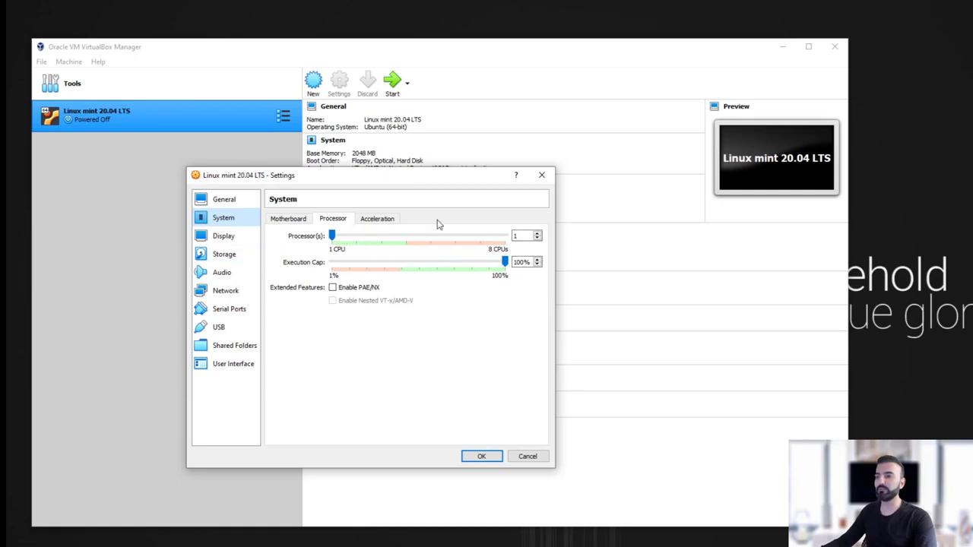
{"action": "left_click", "coordinate": [356, 238]}
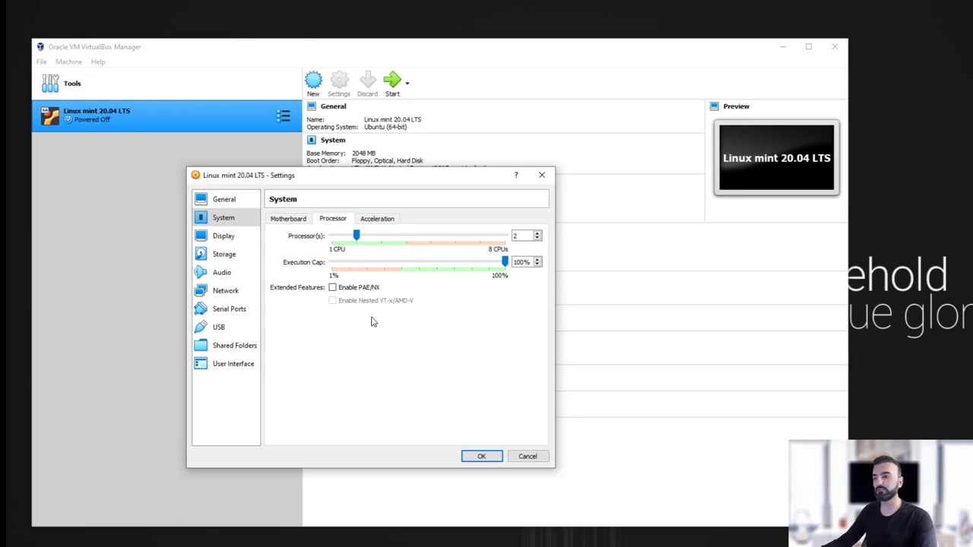
Step: Add linuxmint-20-mate-64bit.iso from the downloads folder, attach it to the empty IDE optical drive, and save the machine's settings
{"action": "left_click", "coordinate": [238, 256]}
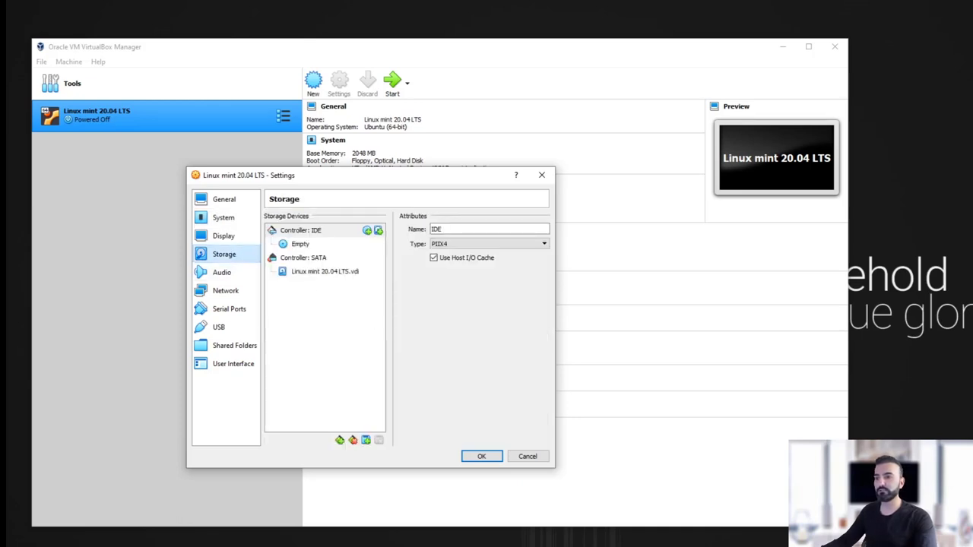
{"action": "left_click", "coordinate": [325, 247]}
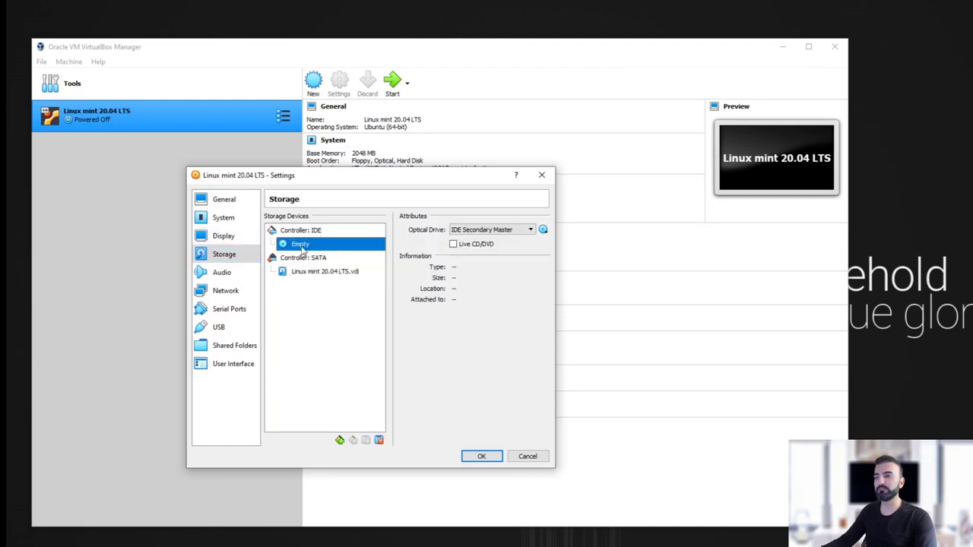
{"action": "left_click", "coordinate": [542, 229]}
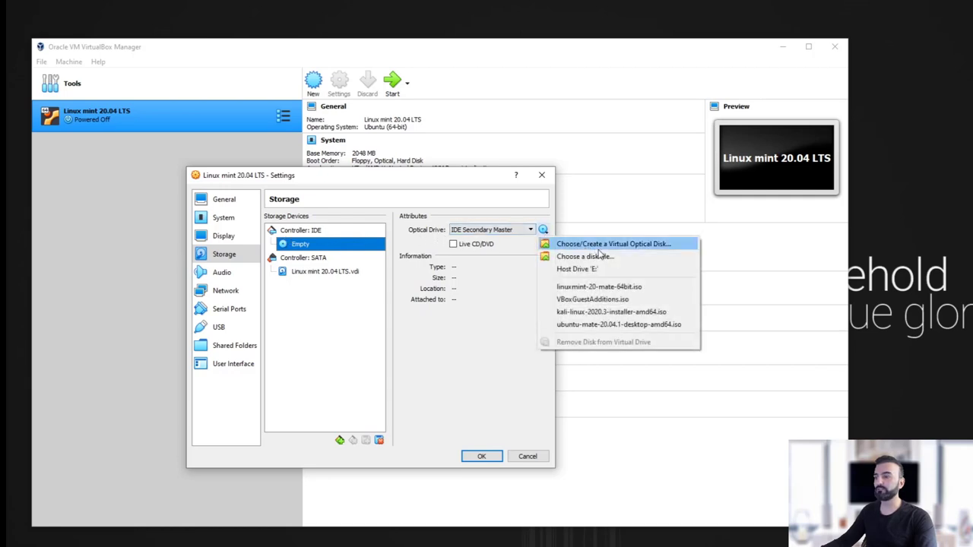
{"action": "left_click", "coordinate": [628, 246]}
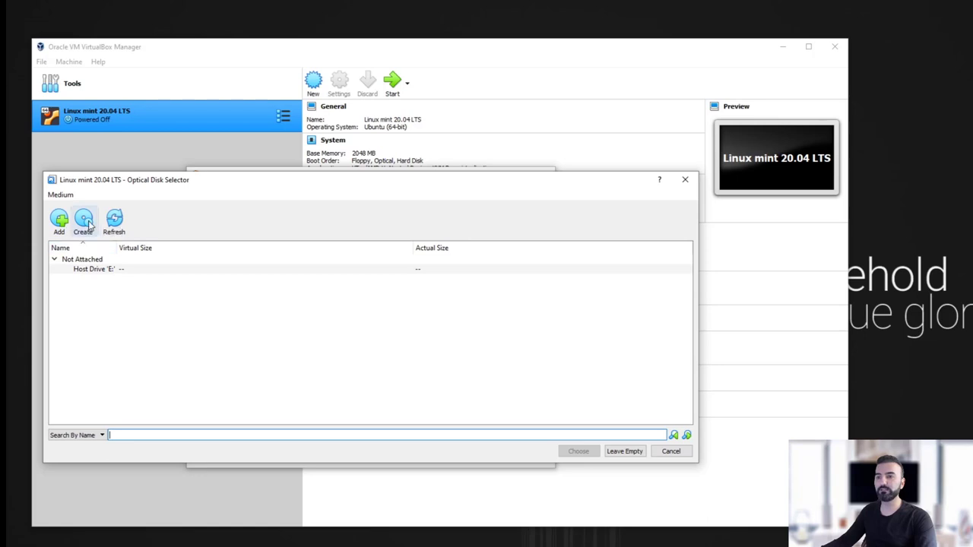
{"action": "left_click", "coordinate": [59, 219]}
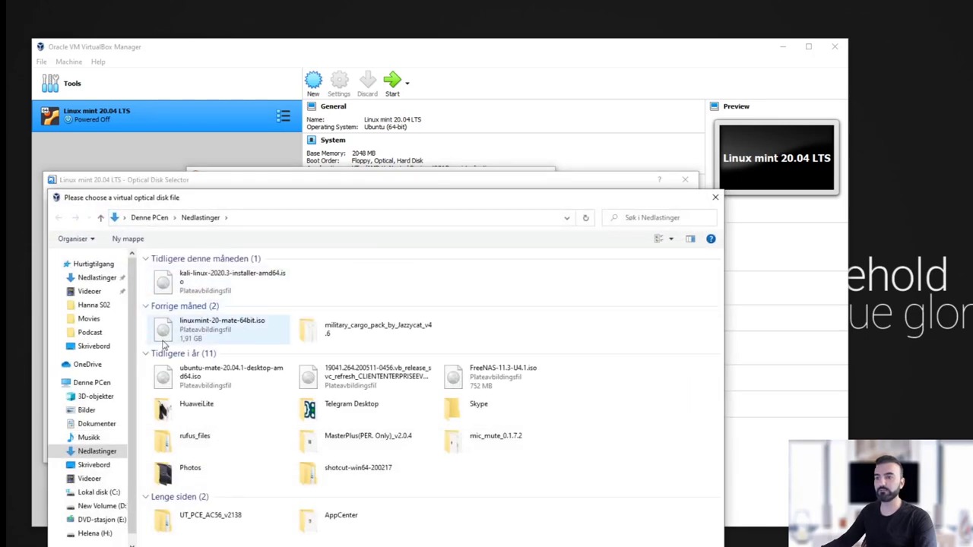
{"action": "left_click", "coordinate": [222, 333]}
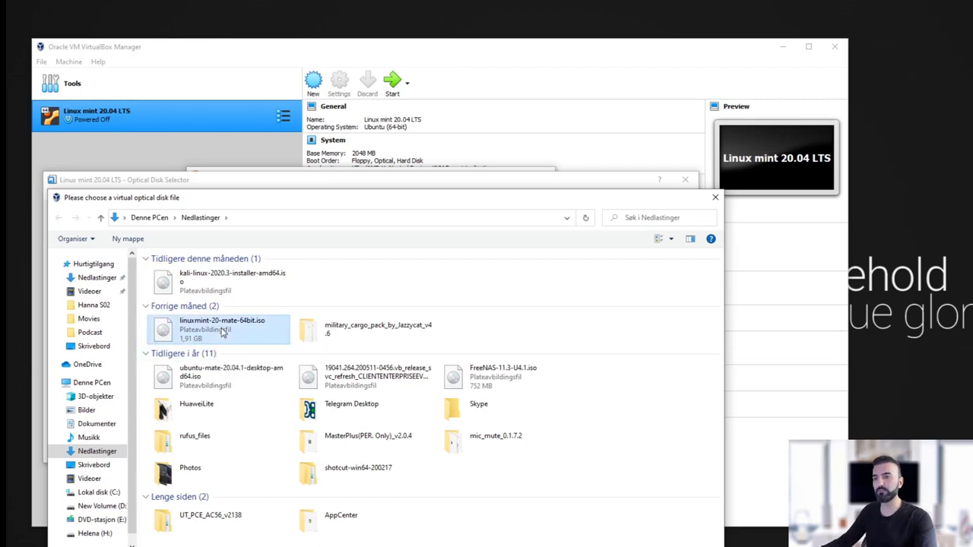
{"action": "double_click", "coordinate": [222, 328]}
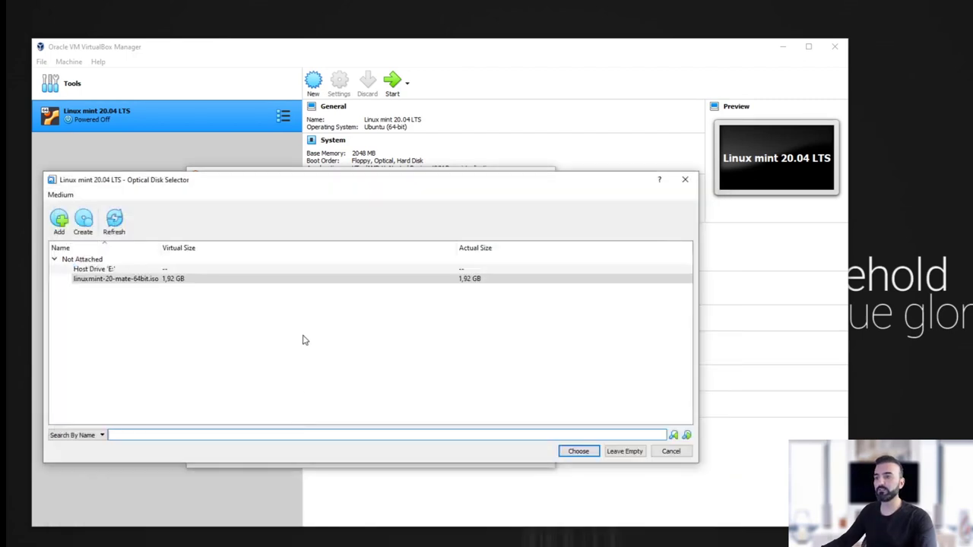
{"action": "left_click", "coordinate": [577, 452]}
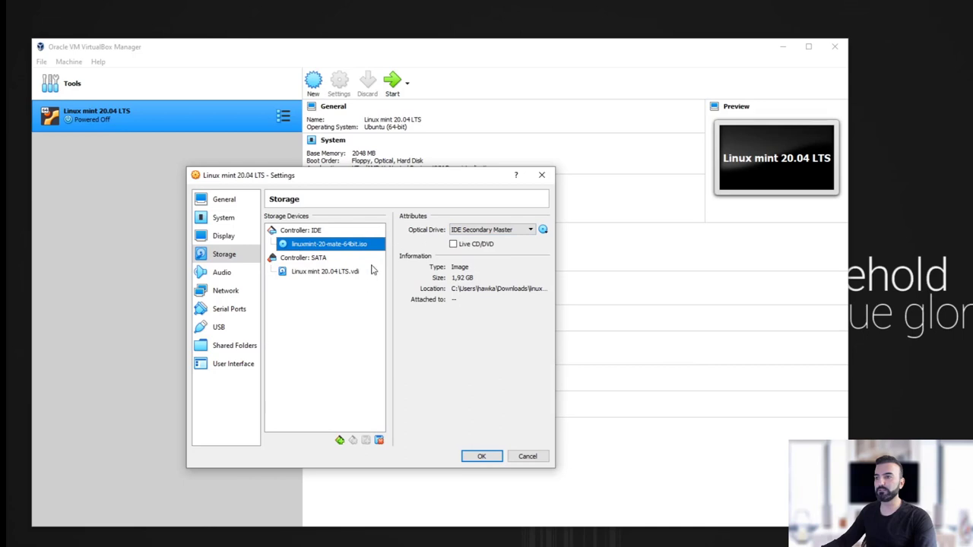
{"action": "left_click", "coordinate": [480, 456]}
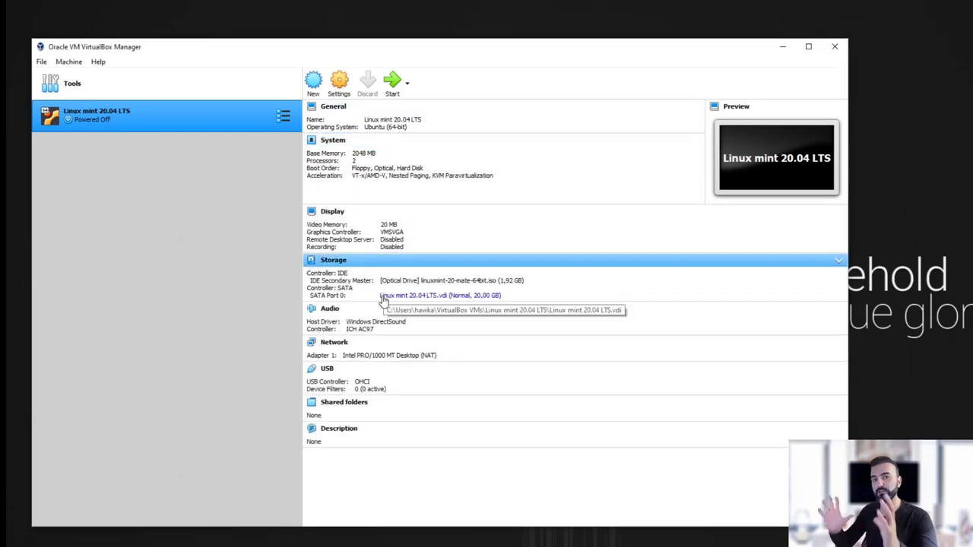
Step: Start the Linux mint 20.04 LTS virtual machine and decline capturing the mouse in its display
{"action": "left_click", "coordinate": [392, 84]}
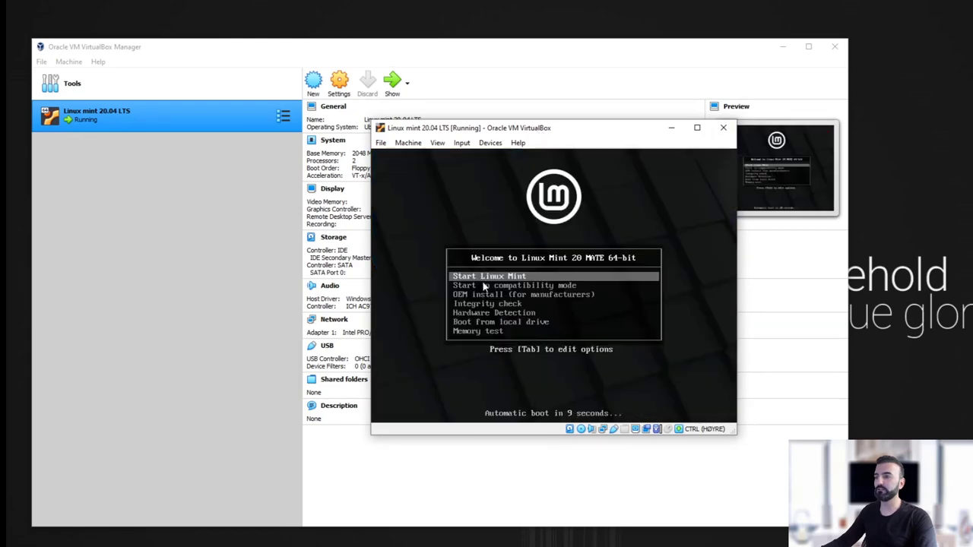
{"action": "left_click", "coordinate": [483, 296]}
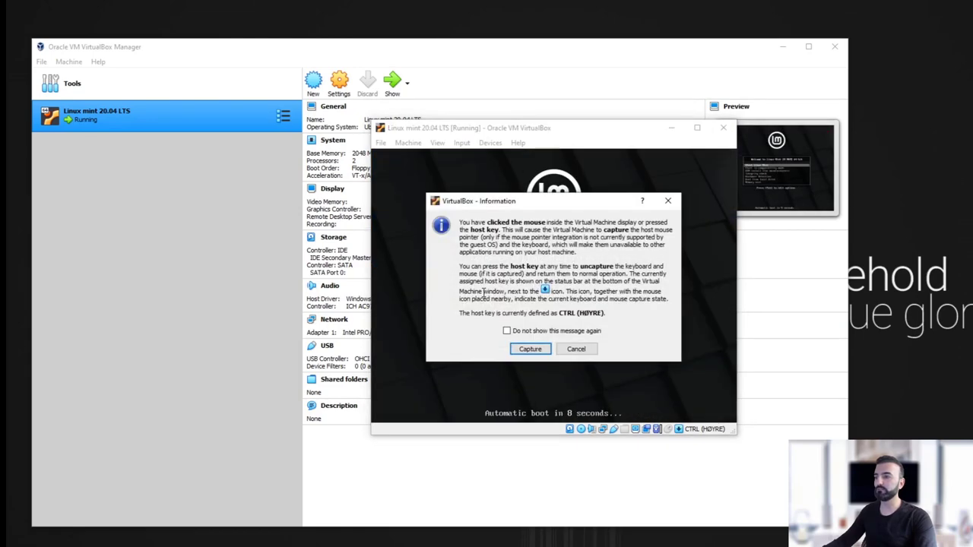
{"action": "left_click", "coordinate": [566, 343]}
Step: Look through the Linux Mint 20 MATE boot menu and boot the live system with Start Linux Mint
{"action": "key", "text": "Down"}
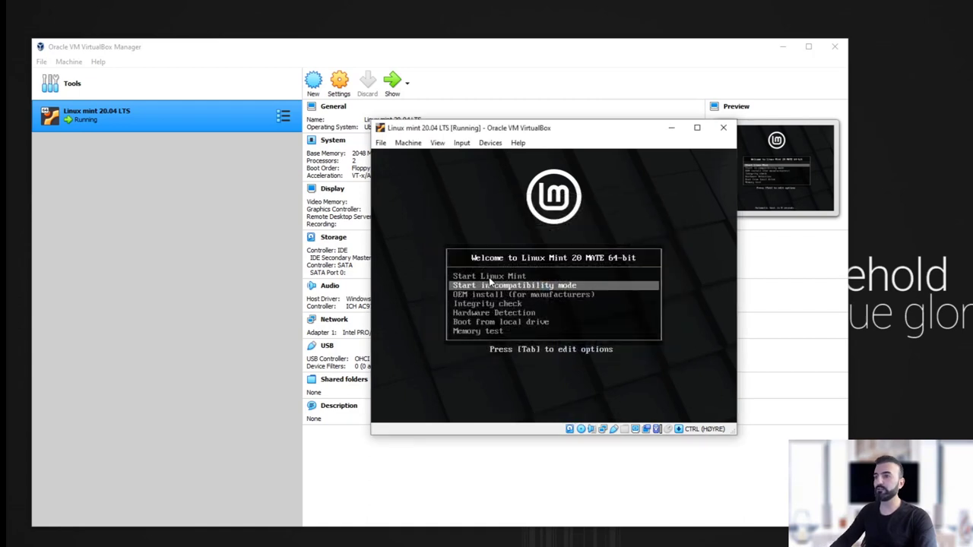
{"action": "key", "text": "Up"}
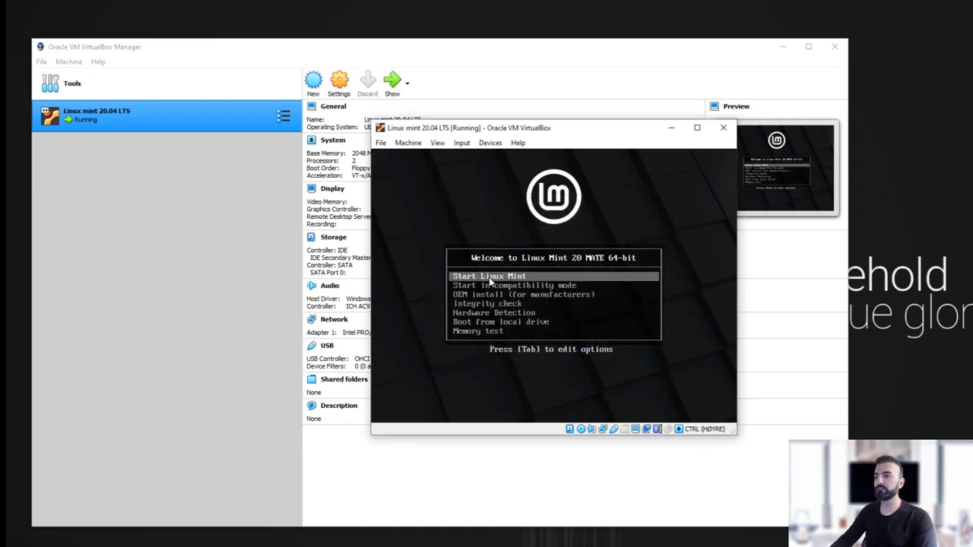
{"action": "key", "text": "Down"}
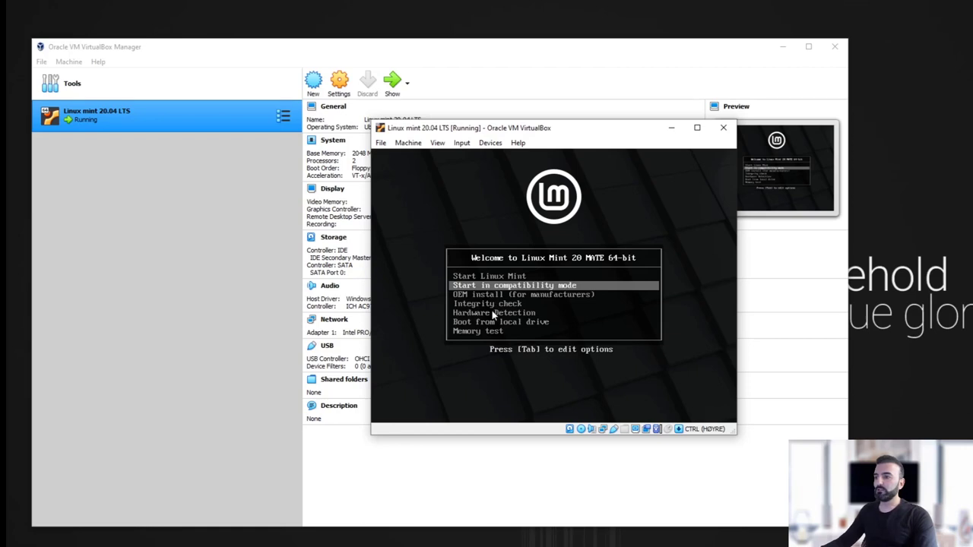
{"action": "key", "text": "Down"}
{"action": "key", "text": "Down"}
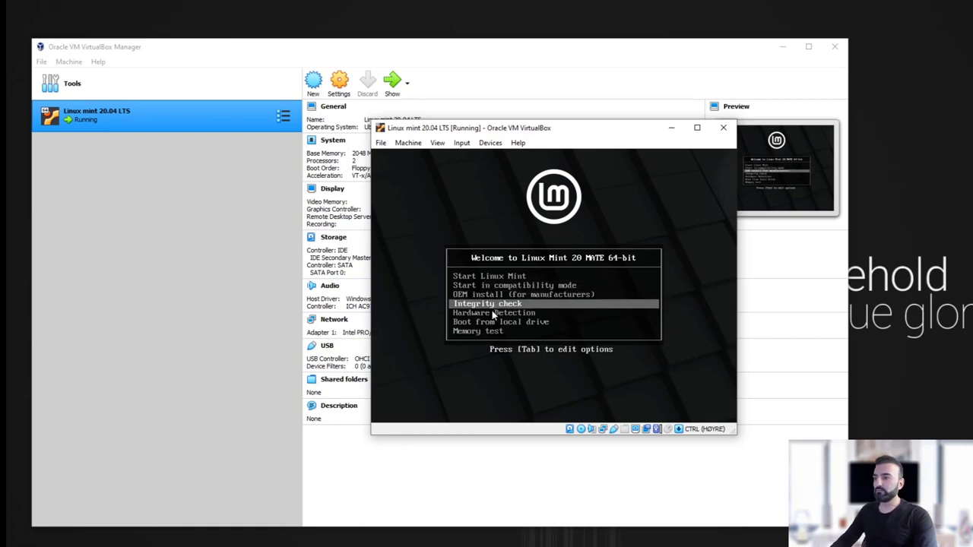
{"action": "key", "text": "Up"}
{"action": "key", "text": "Up"}
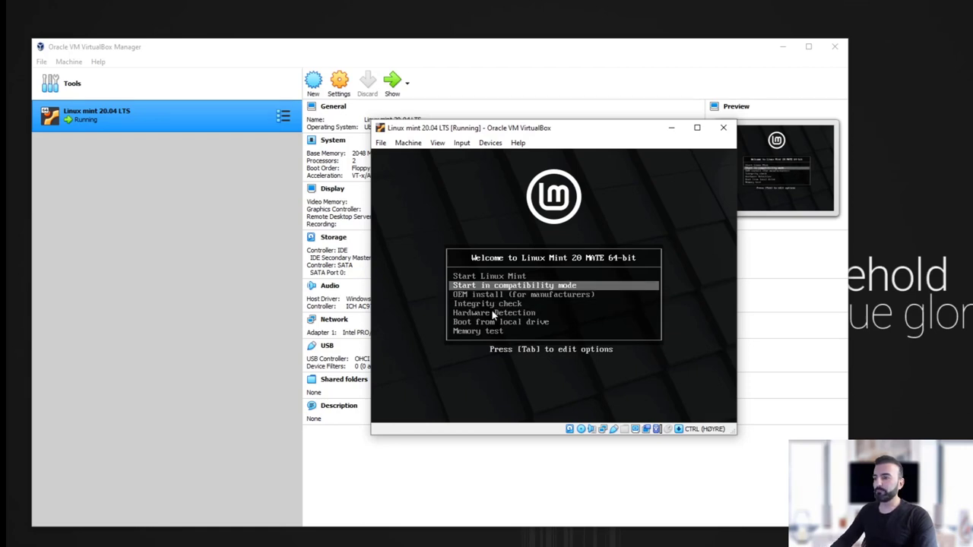
{"action": "key", "text": "Up"}
{"action": "key", "text": "Down"}
{"action": "key", "text": "Down"}
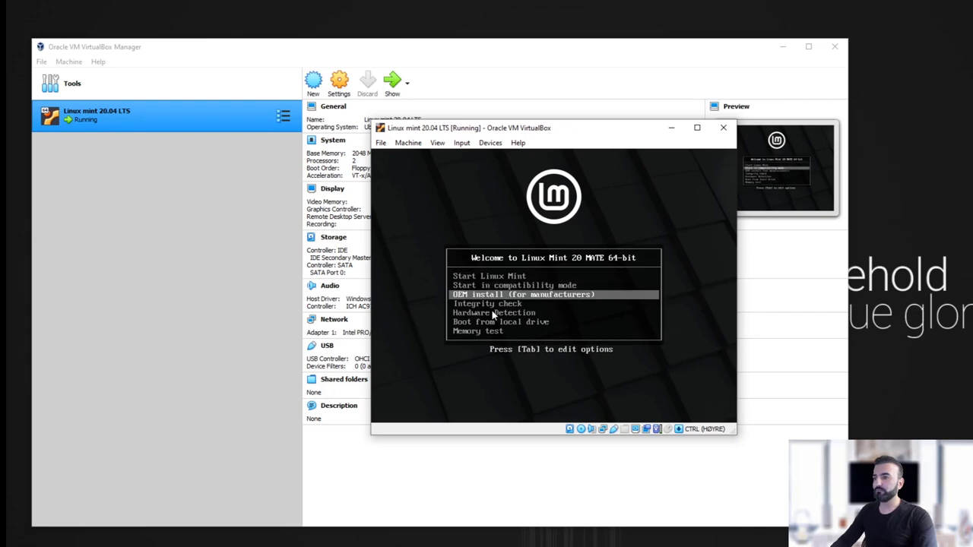
{"action": "key", "text": "Up"}
{"action": "key", "text": "Up"}
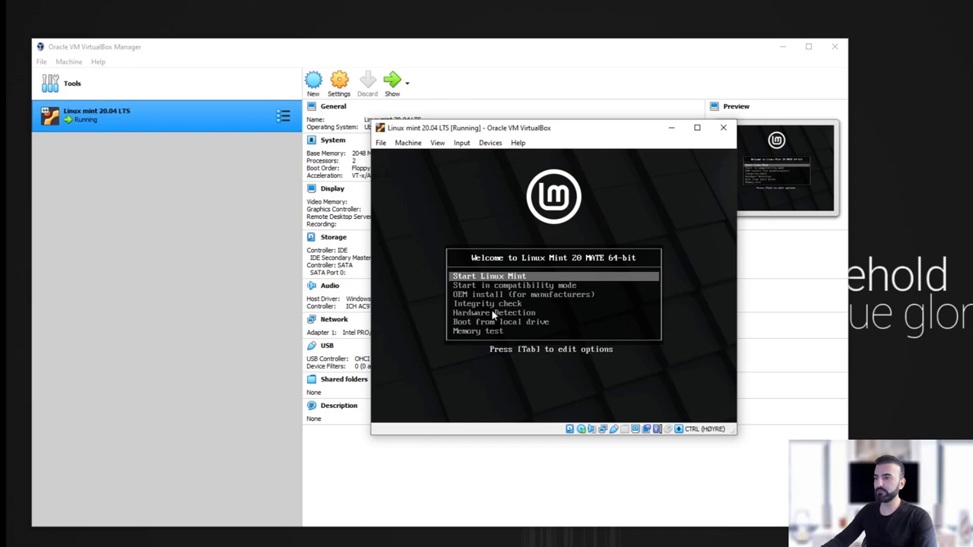
{"action": "key", "text": "Return"}
Step: Move and enlarge the virtual machine window to fit the guest desktop and bring its taskbar into view
{"action": "left_click_drag", "start_coordinate": [554, 131], "coordinate": [375, 141]}
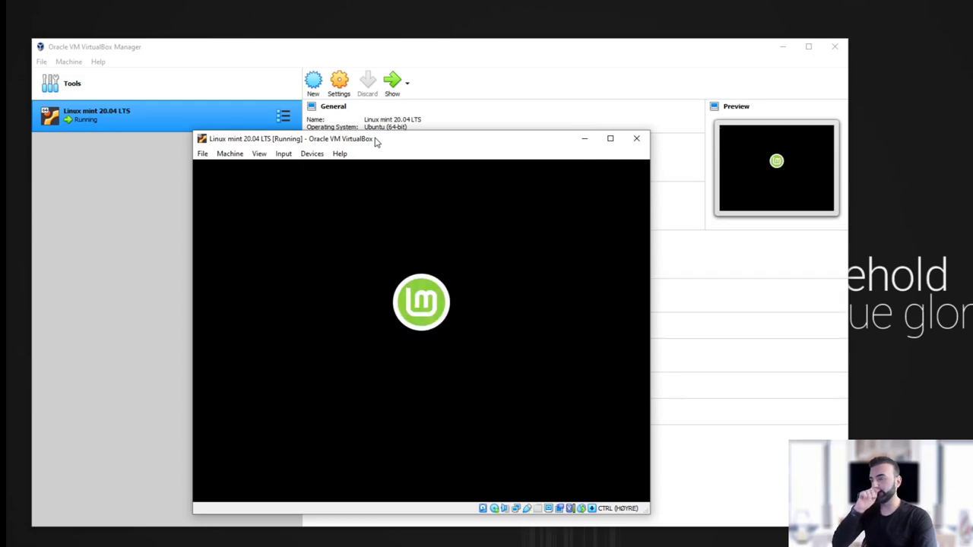
{"action": "left_click_drag", "start_coordinate": [374, 141], "coordinate": [386, 123]}
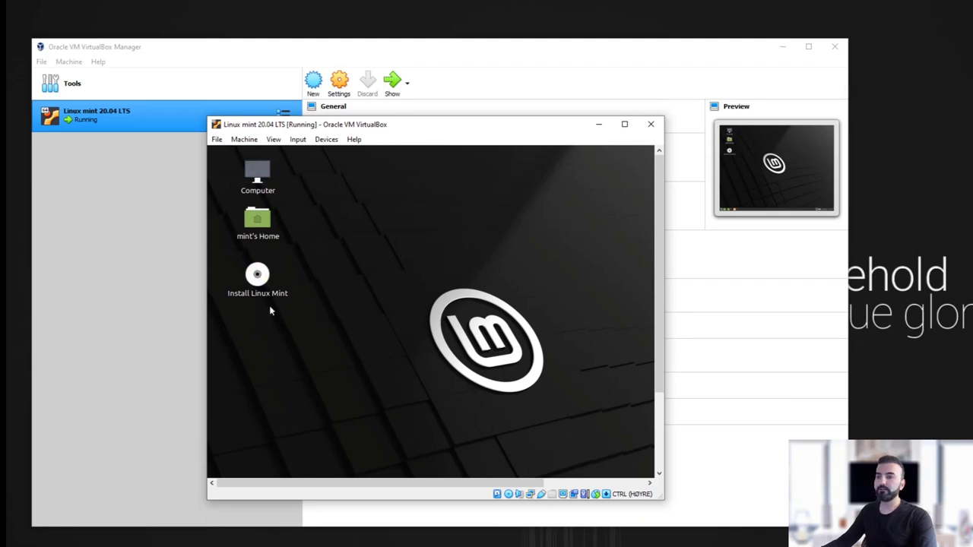
{"action": "left_click_drag", "start_coordinate": [661, 499], "coordinate": [772, 532]}
{"action": "left_click_drag", "start_coordinate": [450, 112], "coordinate": [399, 75]}
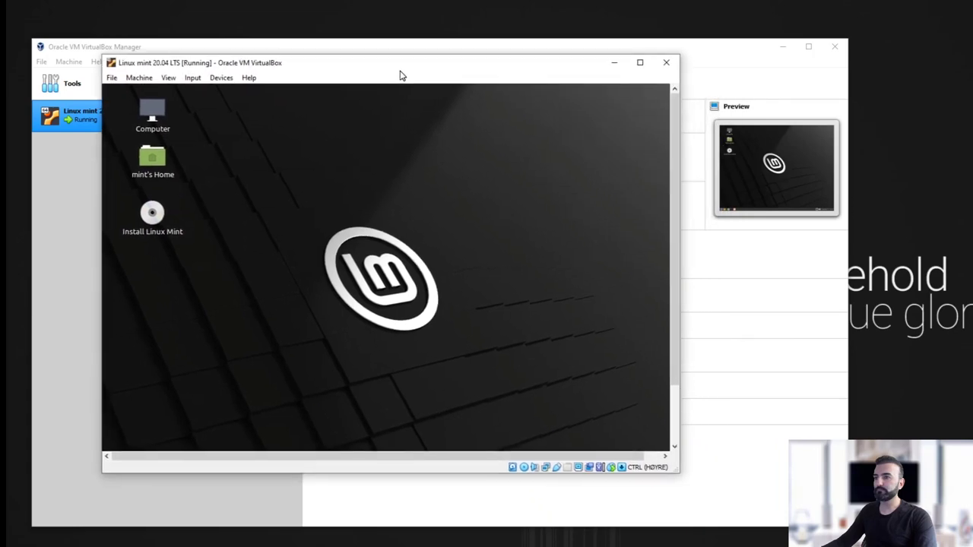
{"action": "left_click_drag", "start_coordinate": [673, 470], "coordinate": [769, 511]}
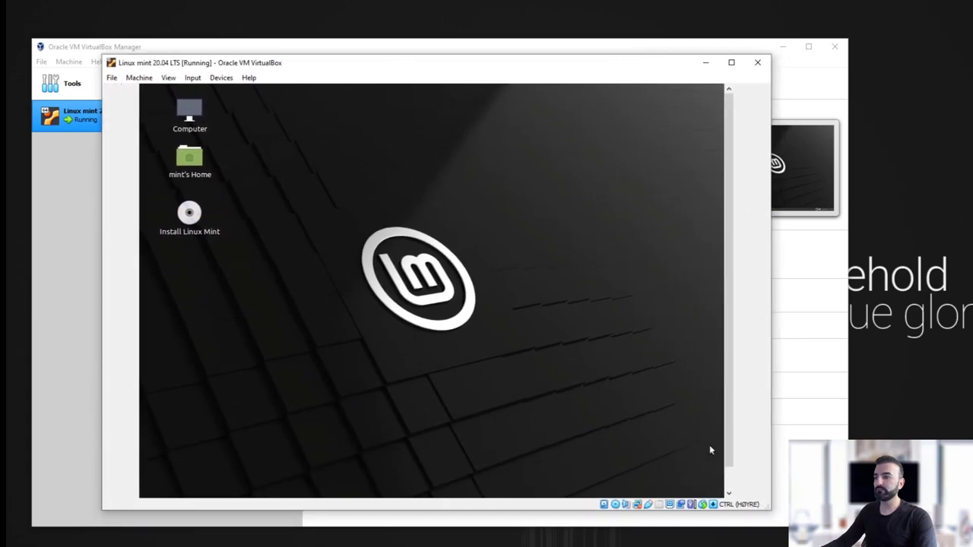
{"action": "left_click_drag", "start_coordinate": [732, 459], "coordinate": [730, 493]}
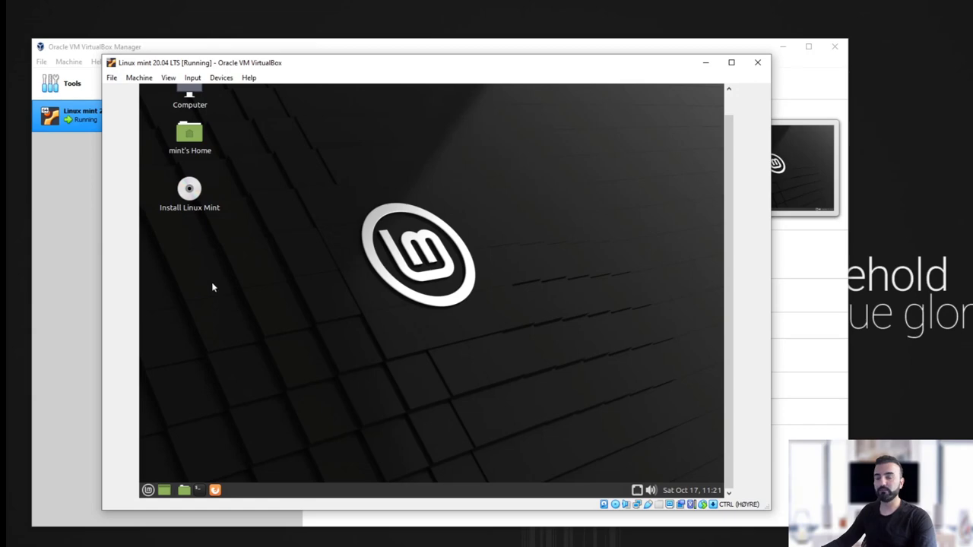
Step: Look over the live system's application menu and launch Install Linux Mint from the desktop
{"action": "left_click", "coordinate": [148, 489]}
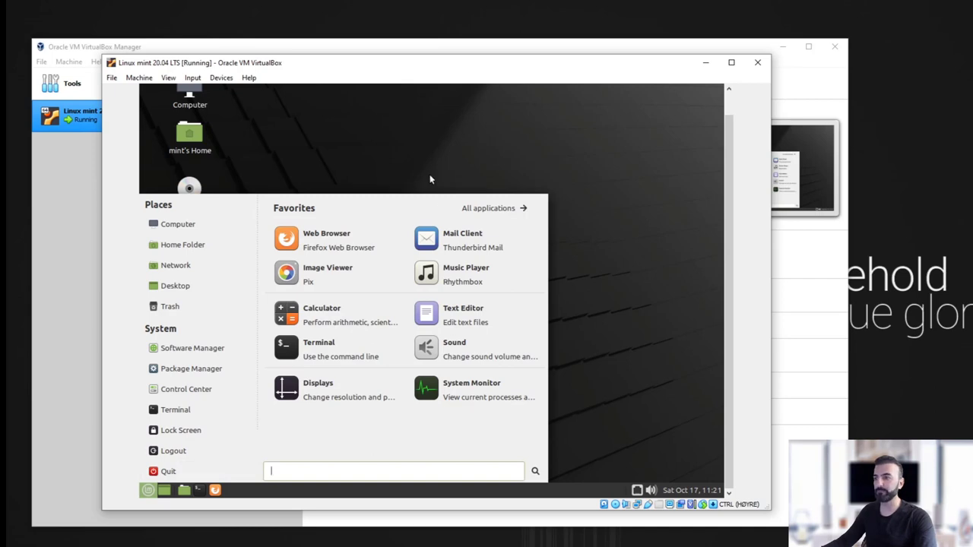
{"action": "left_click", "coordinate": [343, 159]}
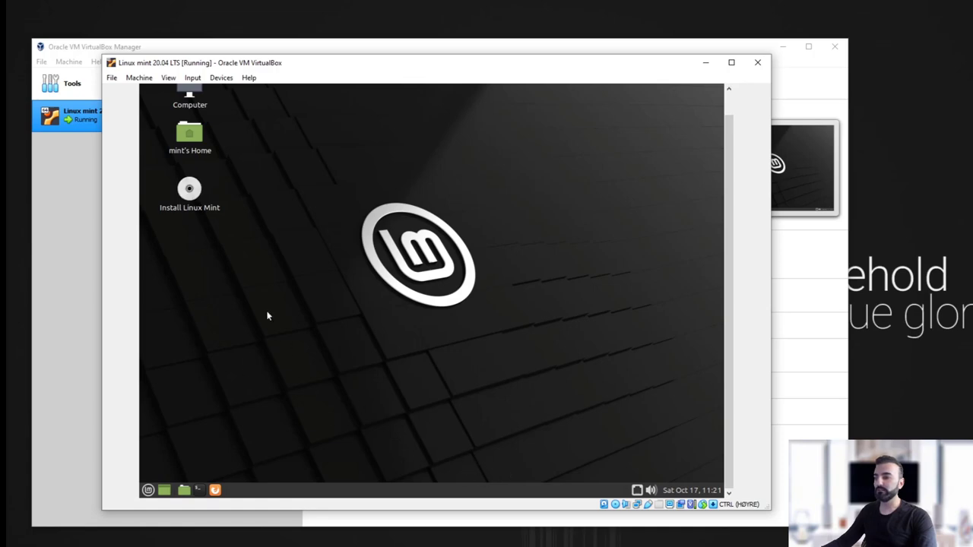
{"action": "double_click", "coordinate": [190, 192]}
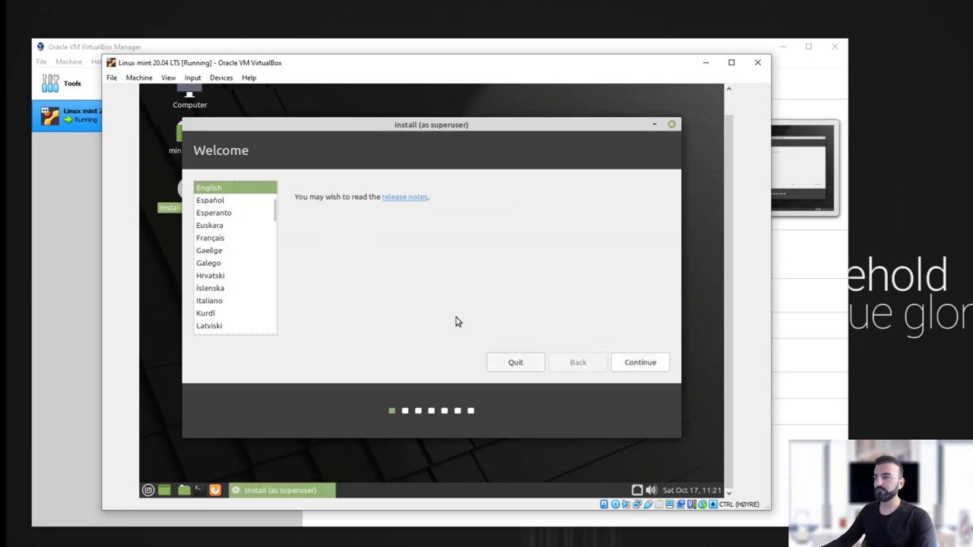
Step: Try Kurdî as the installer language and switch back to English
{"action": "left_click", "coordinate": [210, 315]}
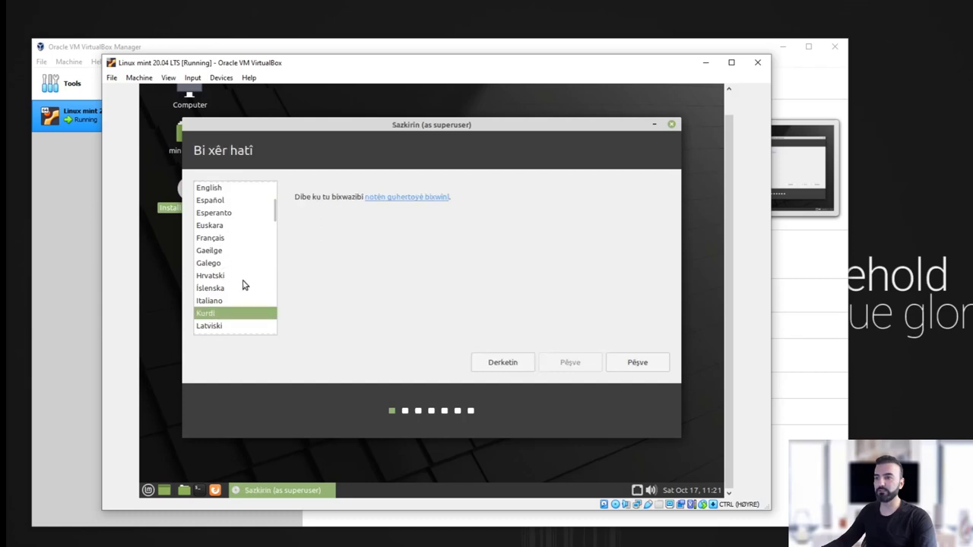
{"action": "scroll", "coordinate": [242, 279], "scroll_direction": "down", "scroll_amount": 6}
{"action": "scroll", "coordinate": [243, 285], "scroll_direction": "down", "scroll_amount": 8}
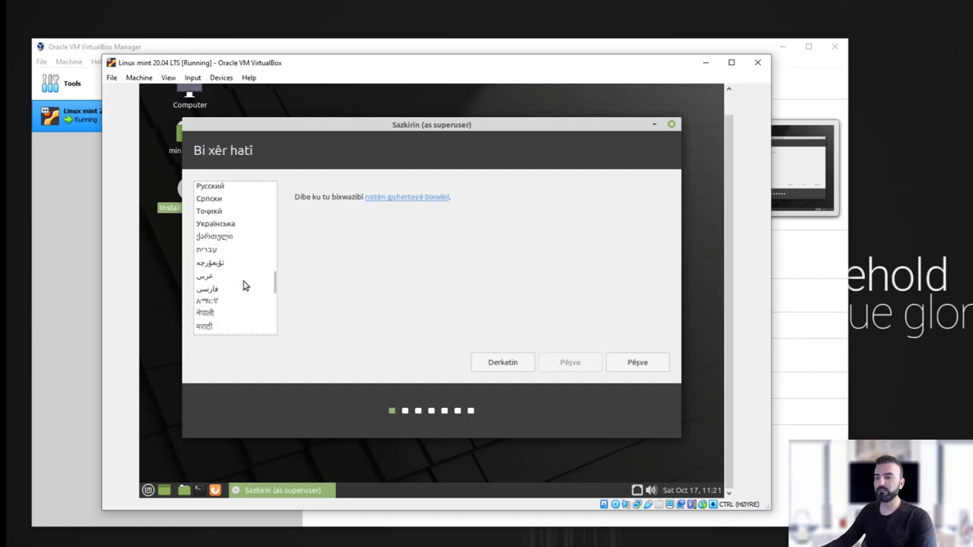
{"action": "left_click_drag", "start_coordinate": [274, 282], "coordinate": [244, 251]}
{"action": "scroll", "coordinate": [239, 252], "scroll_direction": "up", "scroll_amount": 3}
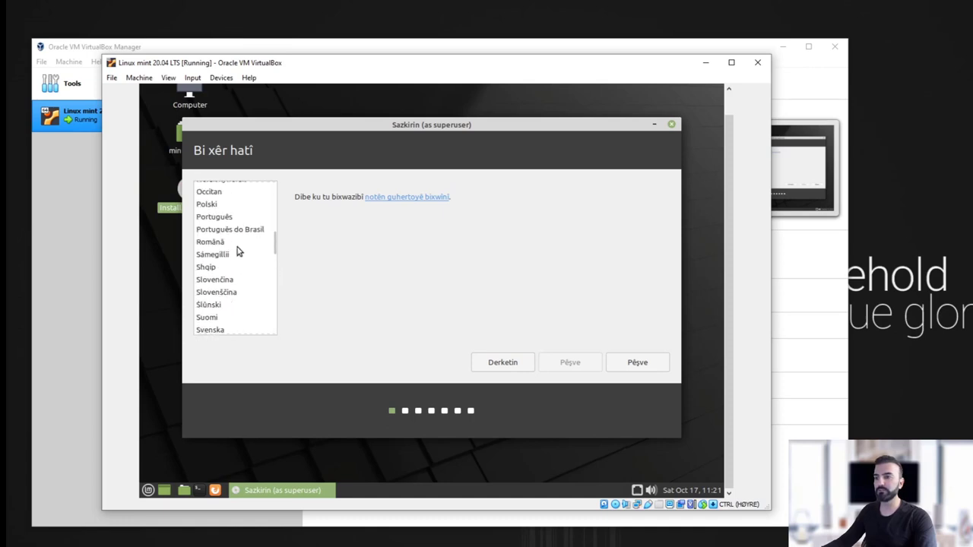
{"action": "scroll", "coordinate": [239, 253], "scroll_direction": "up", "scroll_amount": 6}
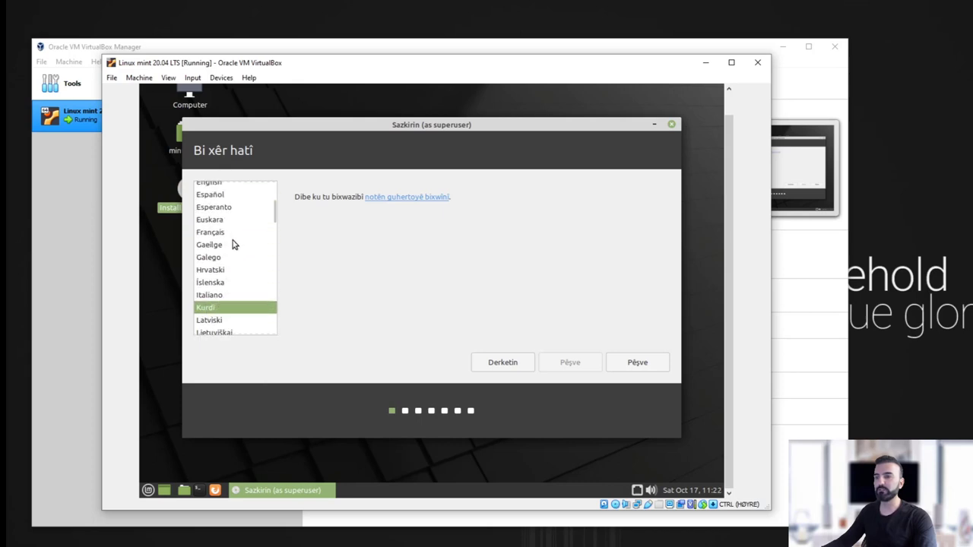
{"action": "scroll", "coordinate": [233, 243], "scroll_direction": "up", "scroll_amount": 1}
{"action": "left_click", "coordinate": [215, 206]}
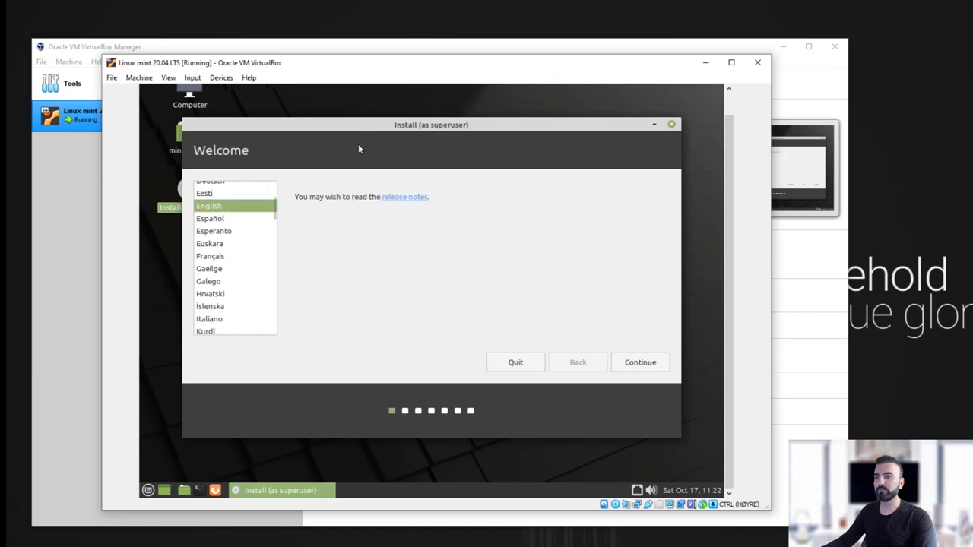
Step: Try Norsk bokmål as the installer language and return to the beginning of the language list
{"action": "left_click_drag", "start_coordinate": [386, 126], "coordinate": [377, 123]}
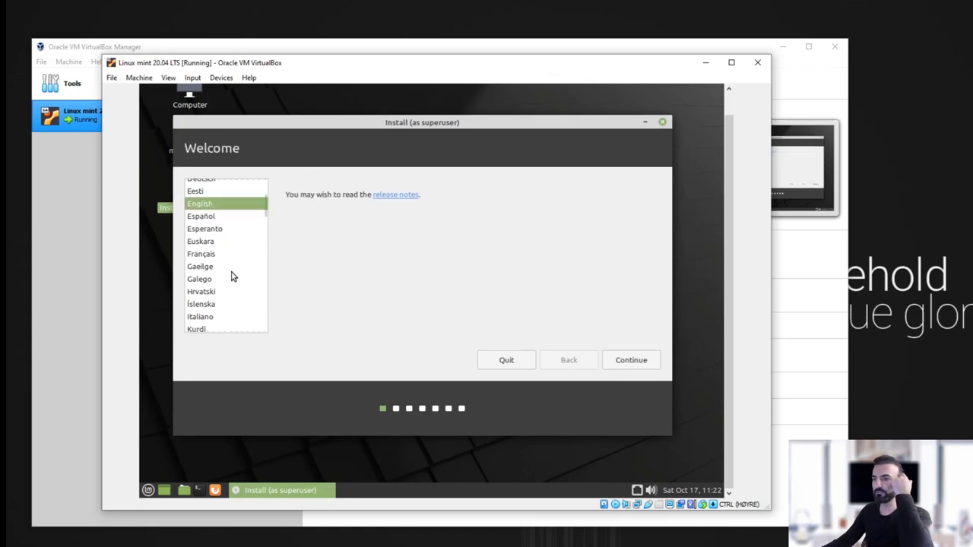
{"action": "scroll", "coordinate": [233, 277], "scroll_direction": "down", "scroll_amount": 5}
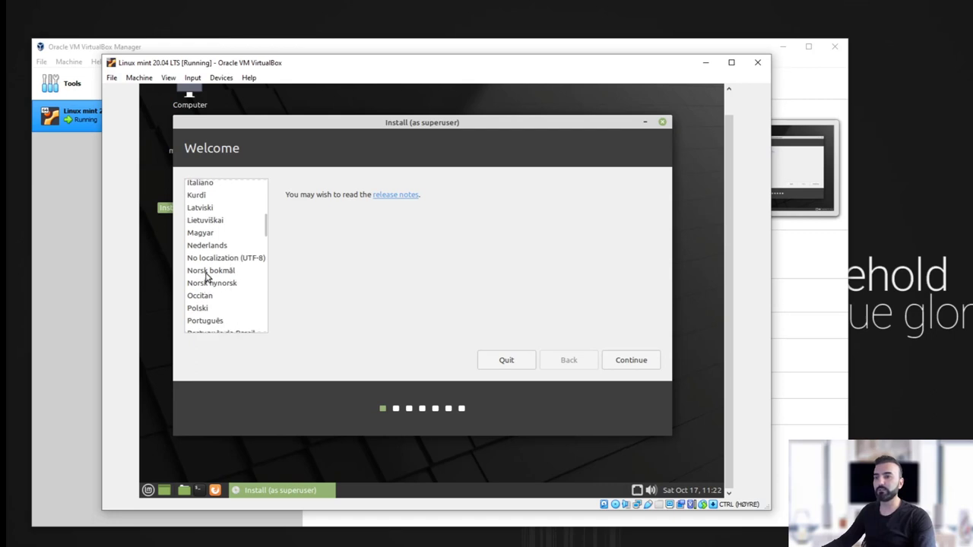
{"action": "left_click", "coordinate": [205, 272]}
{"action": "left_click_drag", "start_coordinate": [266, 228], "coordinate": [264, 192]}
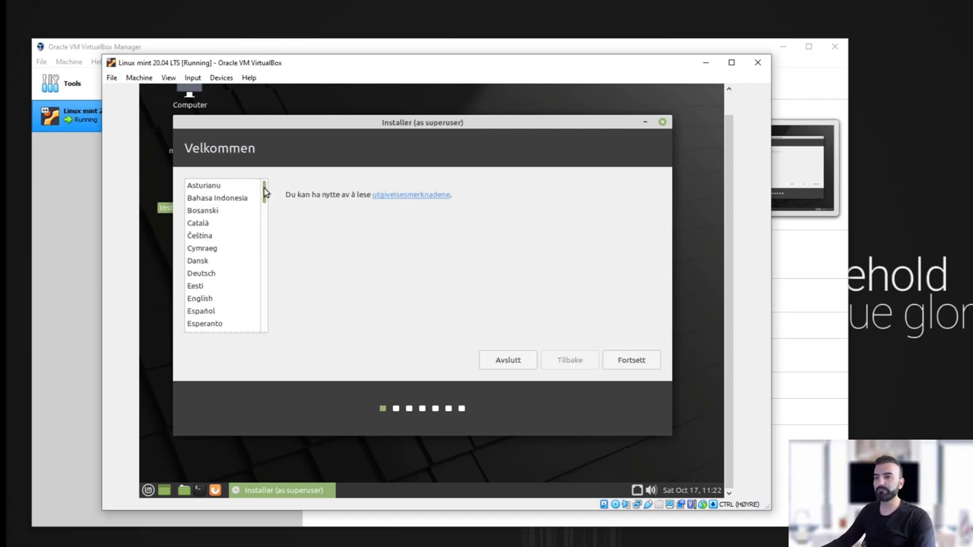
{"action": "left_click", "coordinate": [216, 289]}
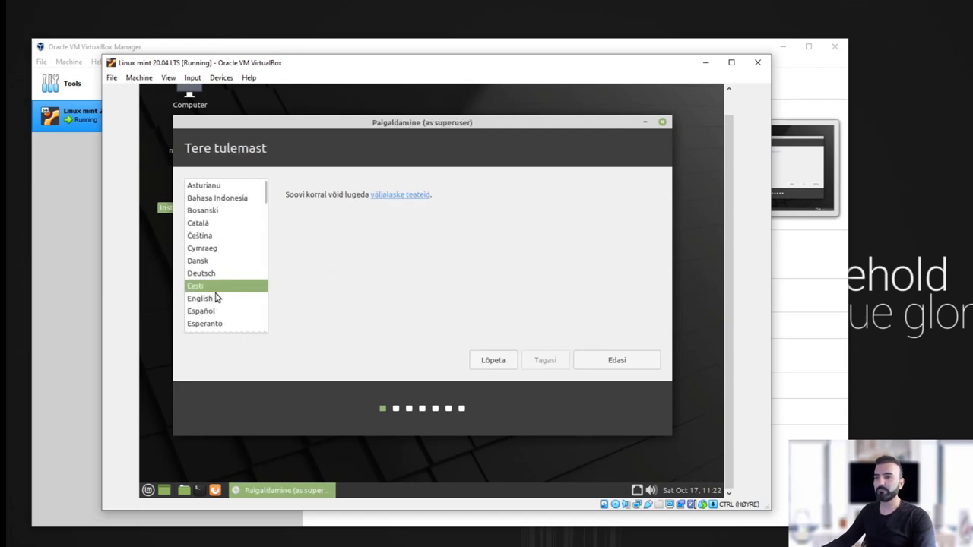
Step: Choose English as the installer language and continue to the keyboard layout page
{"action": "left_click", "coordinate": [217, 299]}
{"action": "left_click_drag", "start_coordinate": [460, 122], "coordinate": [467, 126]}
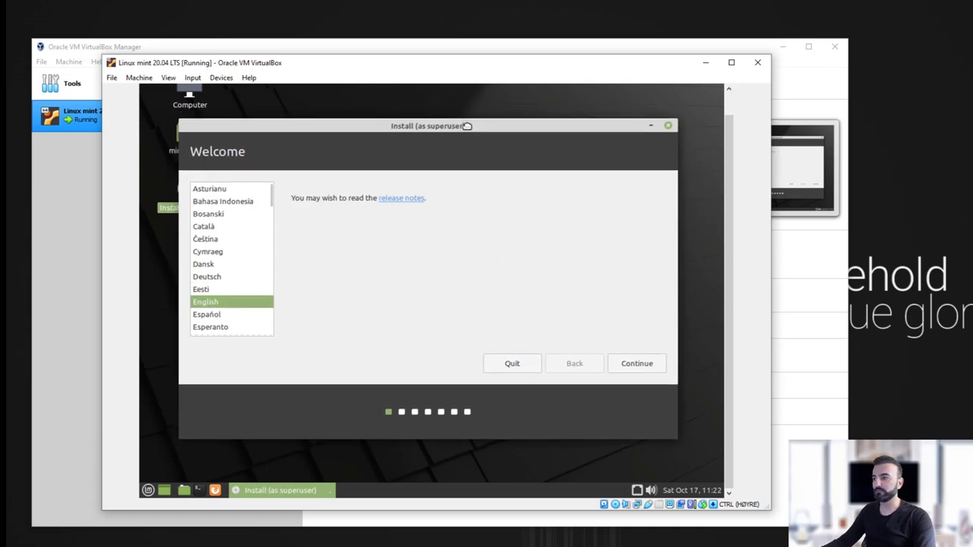
{"action": "left_click_drag", "start_coordinate": [408, 126], "coordinate": [404, 125]}
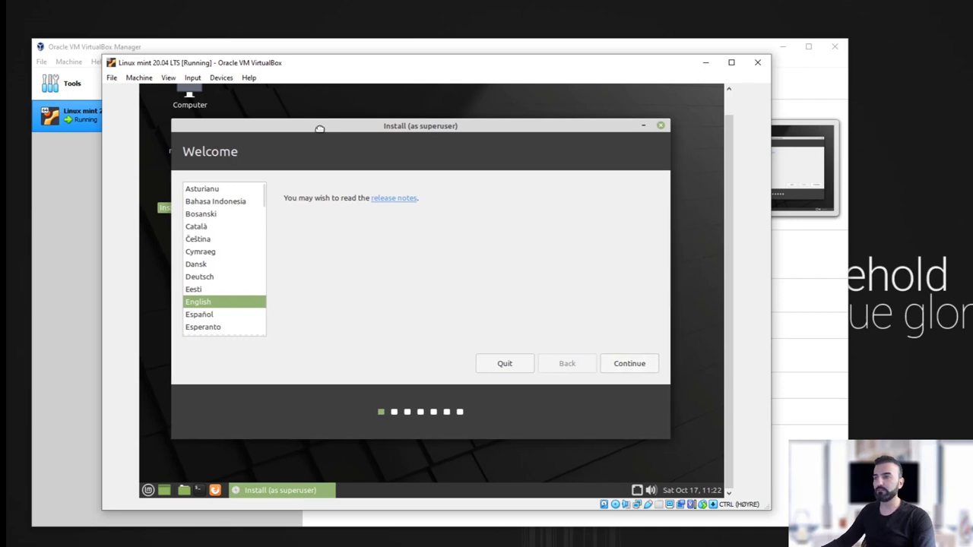
{"action": "left_click_drag", "start_coordinate": [324, 128], "coordinate": [328, 127]}
{"action": "left_click_drag", "start_coordinate": [416, 129], "coordinate": [406, 130]}
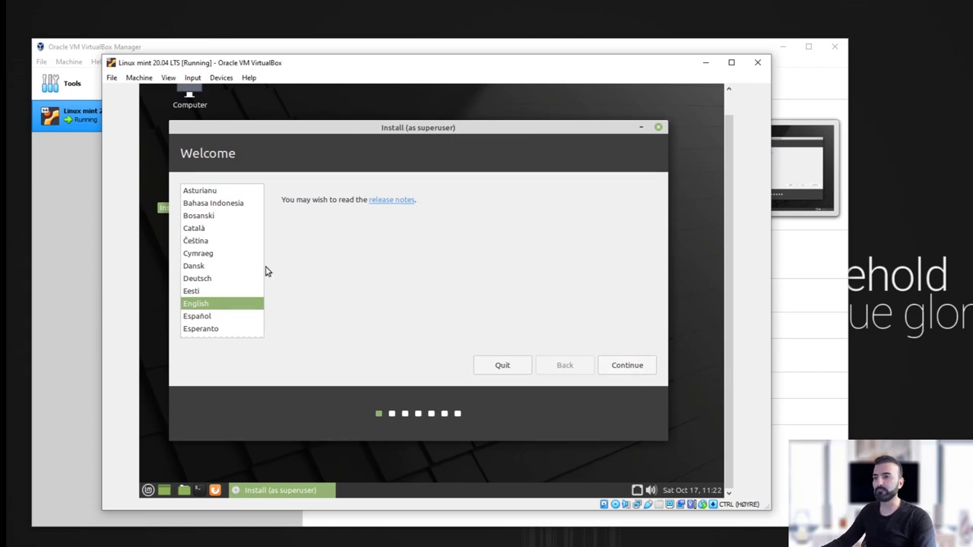
{"action": "left_click", "coordinate": [625, 369]}
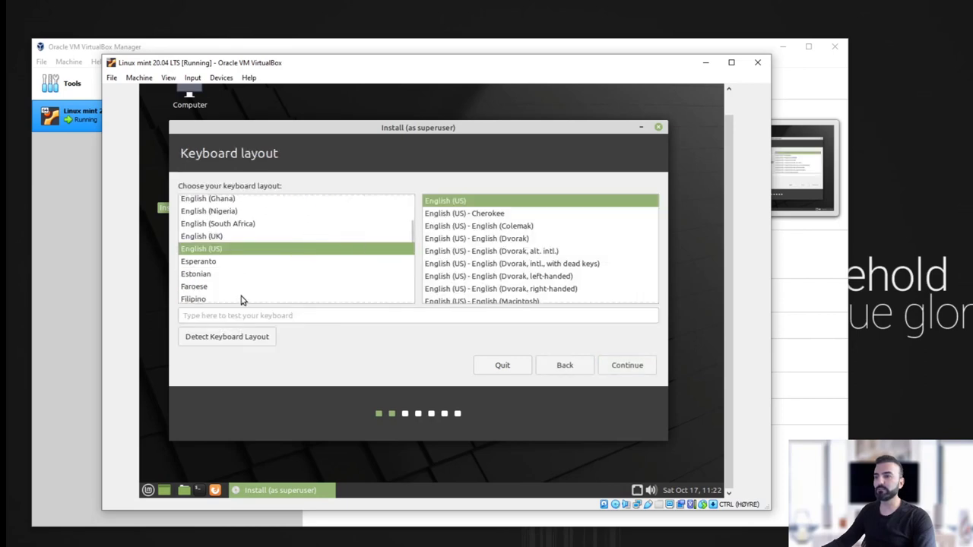
Step: Choose the Norwegian keyboard layout and continue the installation
{"action": "scroll", "coordinate": [218, 283], "scroll_direction": "down", "scroll_amount": 1}
{"action": "type", "text": "n"}
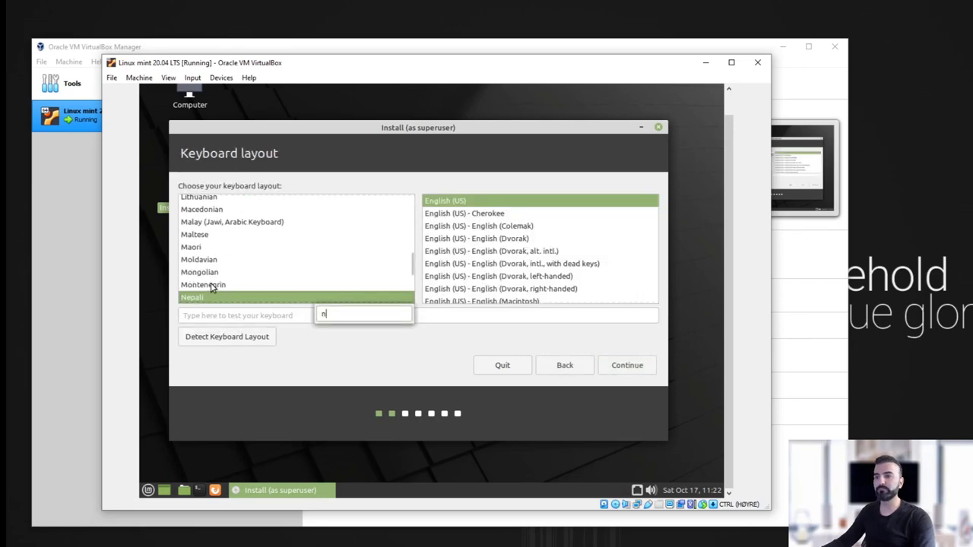
{"action": "left_click", "coordinate": [213, 262]}
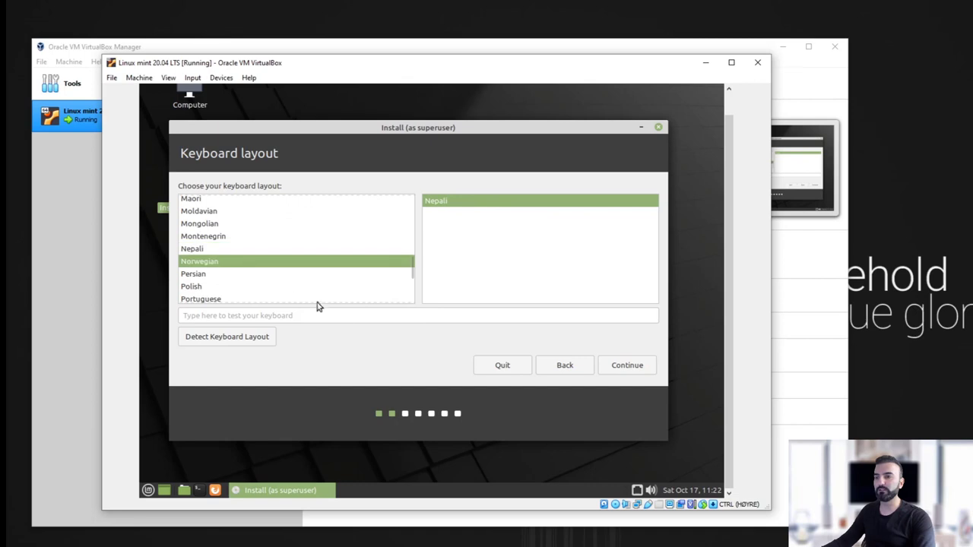
{"action": "left_click", "coordinate": [619, 365]}
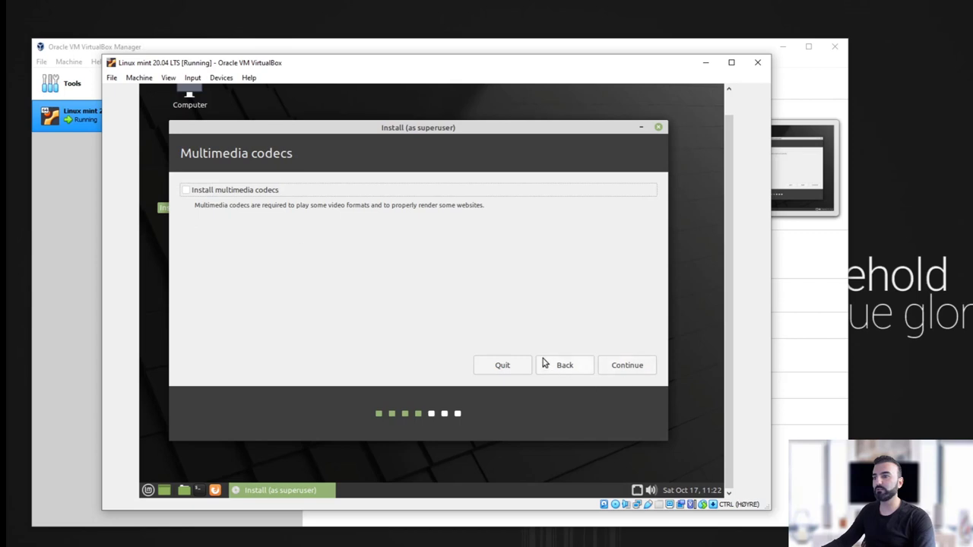
Step: Continue without installing multimedia codecs and select Something else as the installation type
{"action": "left_click", "coordinate": [632, 366]}
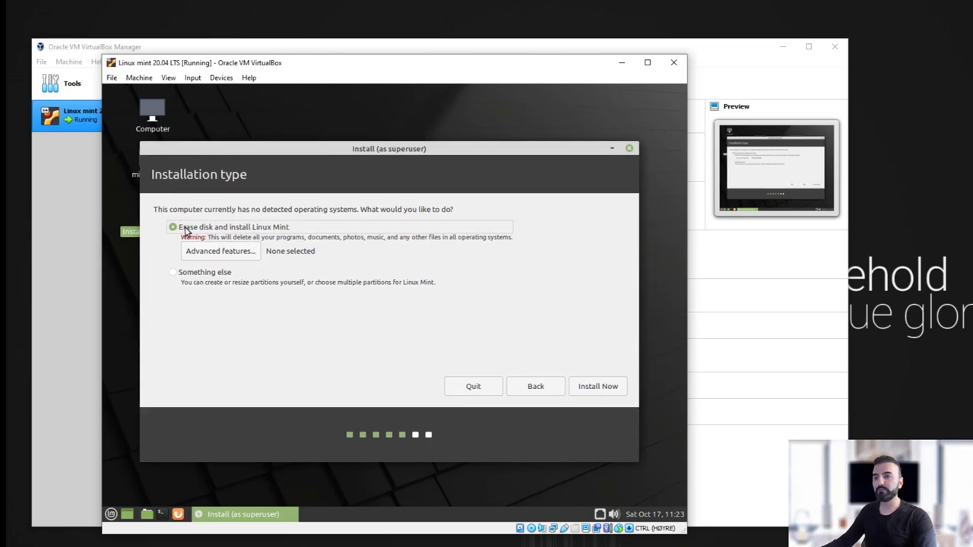
{"action": "left_click", "coordinate": [199, 275]}
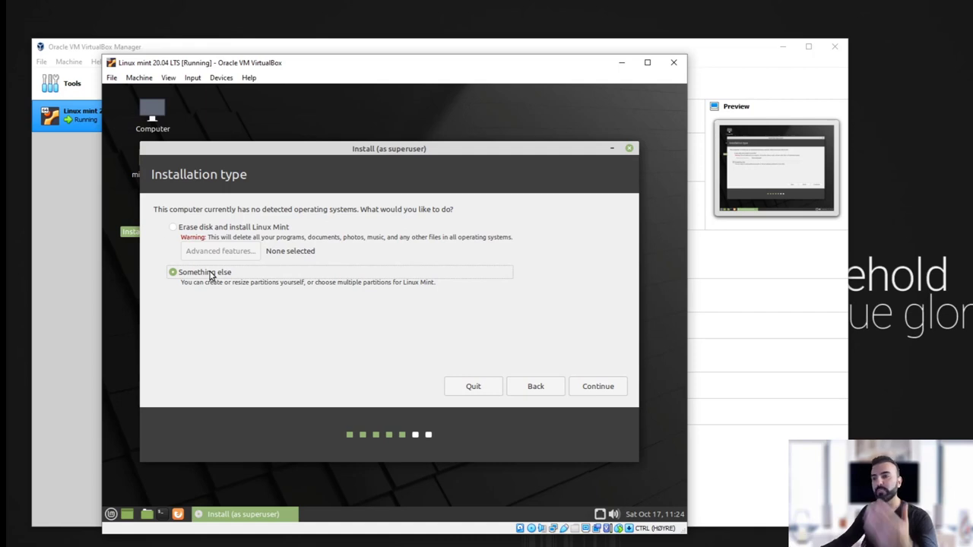
Step: Choose to erase the disk and install Linux Mint, confirm writing the changes to disk, and accept Oslo as the location
{"action": "left_click", "coordinate": [210, 231]}
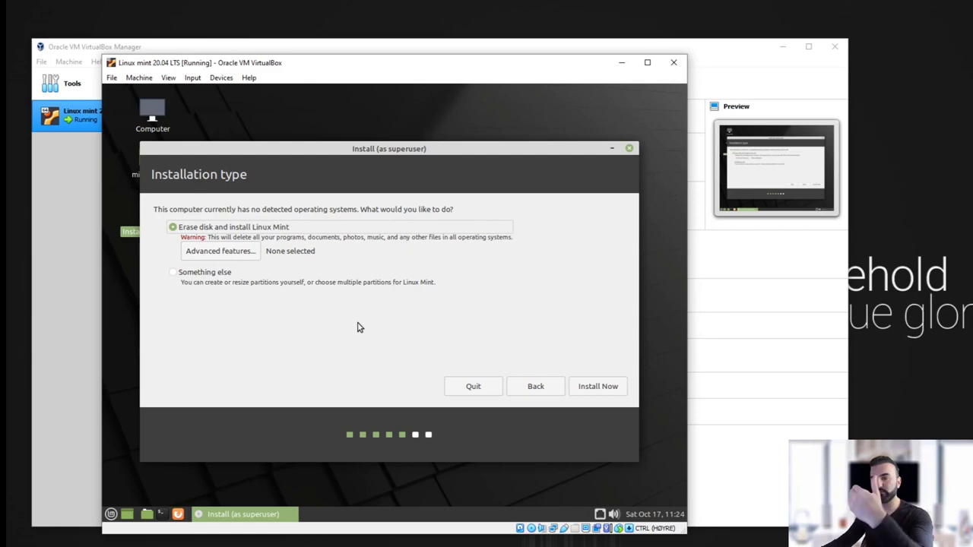
{"action": "left_click", "coordinate": [586, 389]}
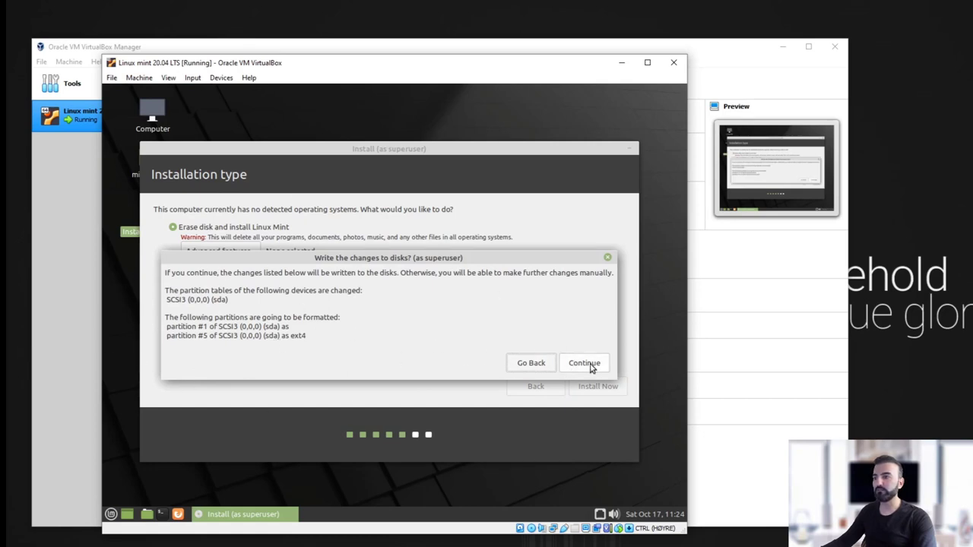
{"action": "left_click", "coordinate": [584, 364]}
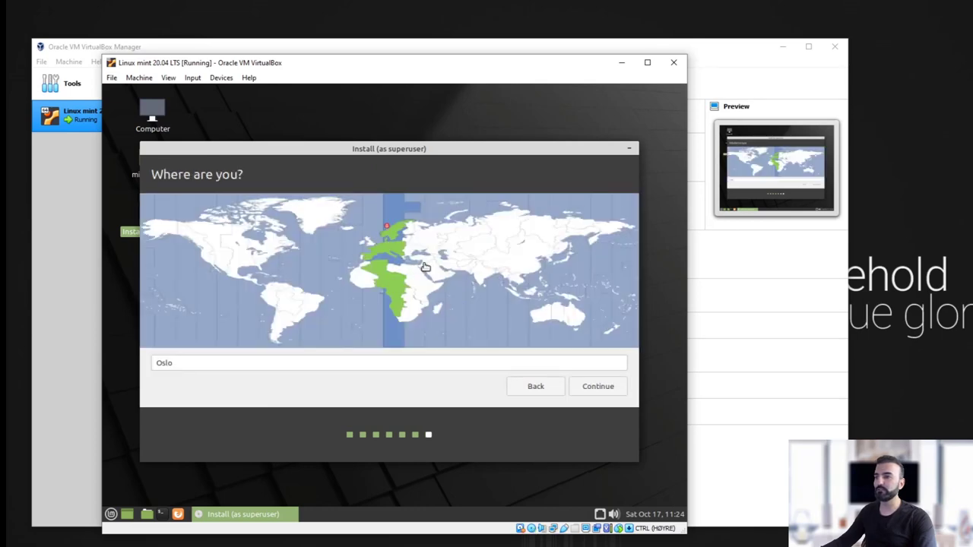
{"action": "left_click", "coordinate": [597, 386]}
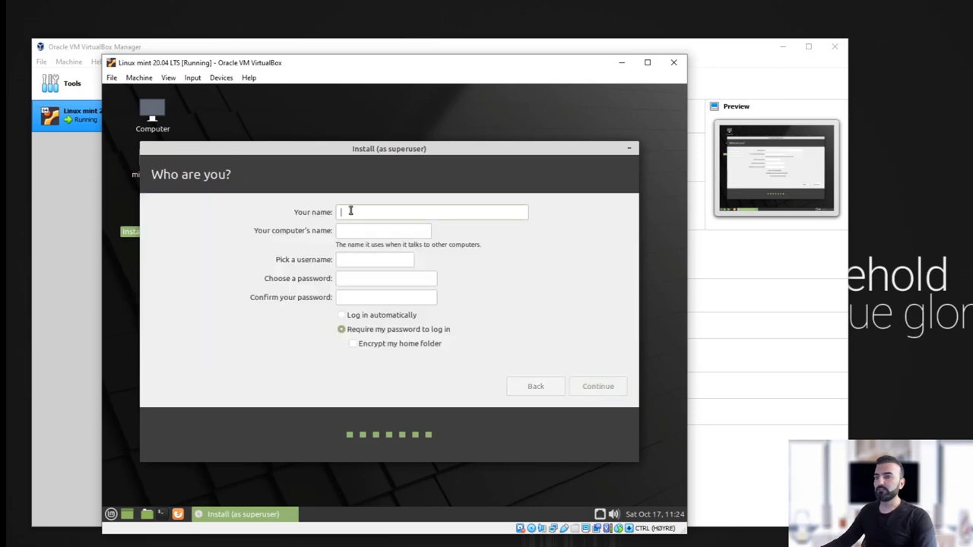
Step: Enter the account holder's full name and set the computer's name to Zanko, keeping the suggested username
{"action": "type", "text": "Hawa"}
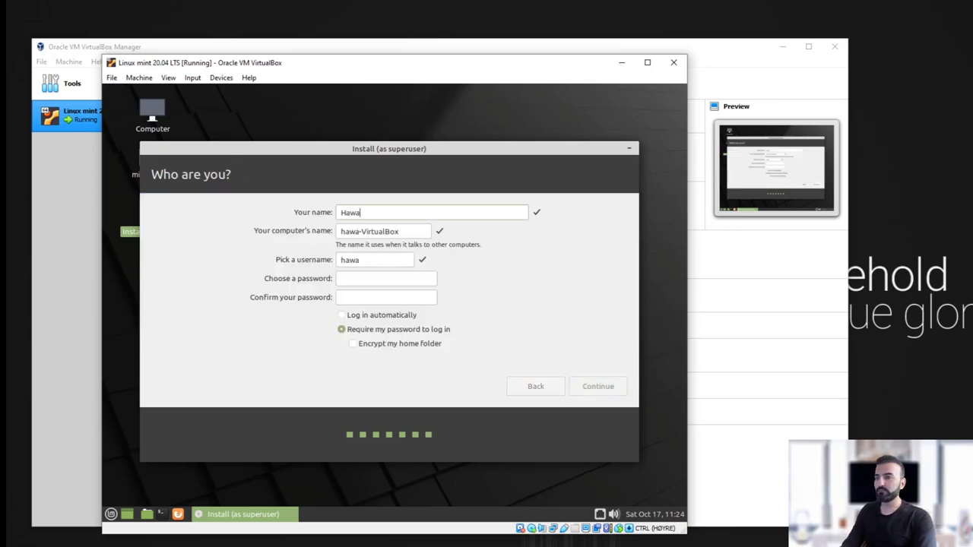
{"action": "type", "text": "kar K"}
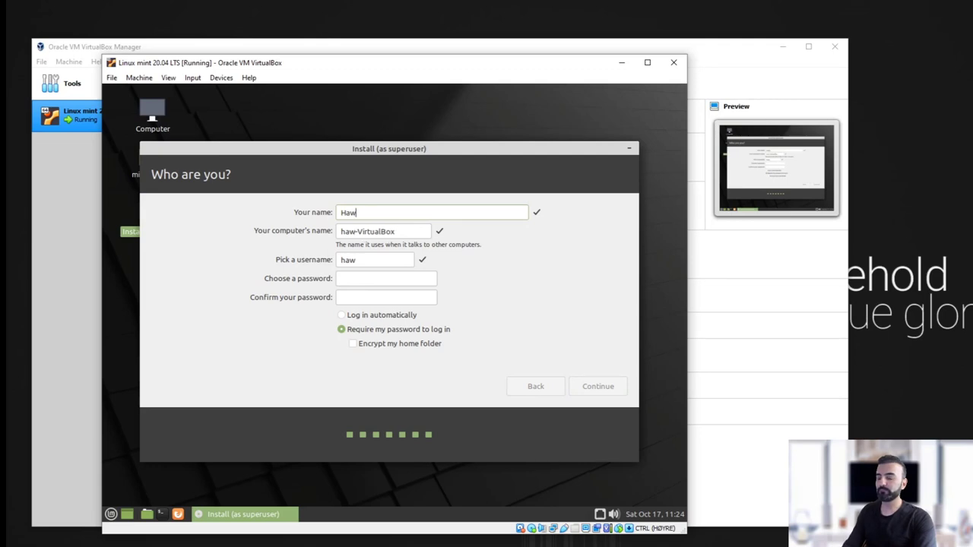
{"action": "type", "text": "halil"}
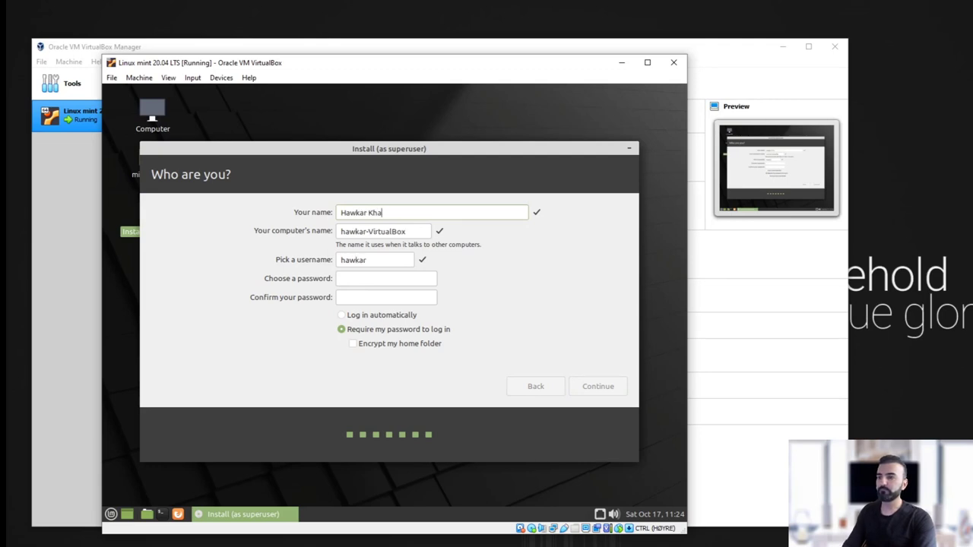
{"action": "key", "text": "Tab"}
{"action": "key", "text": "Tab"}
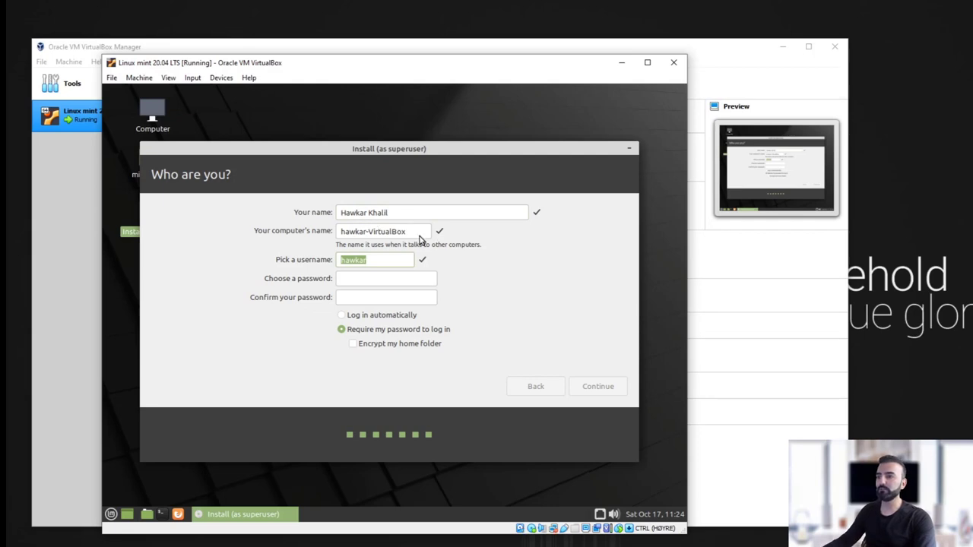
{"action": "key", "text": "shift+Tab"}
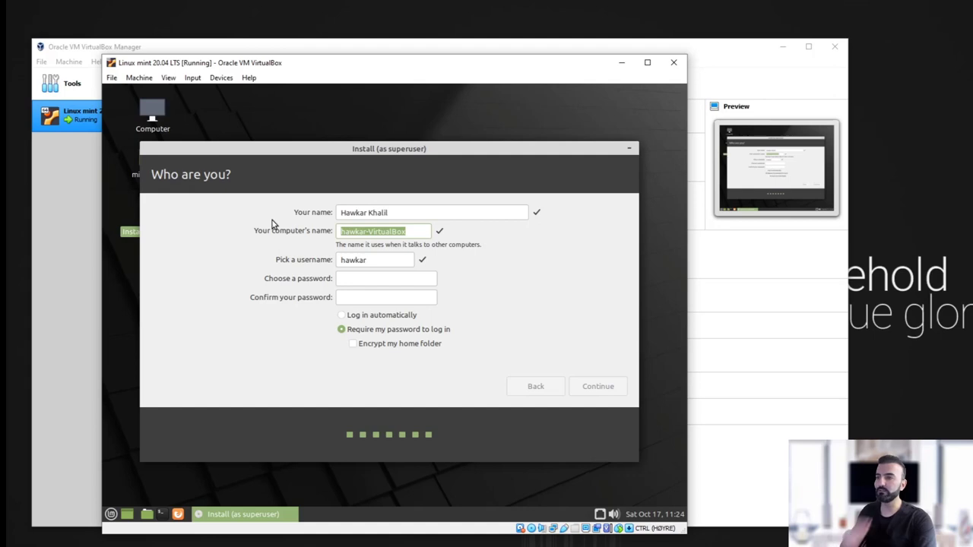
{"action": "type", "text": "Zanko"}
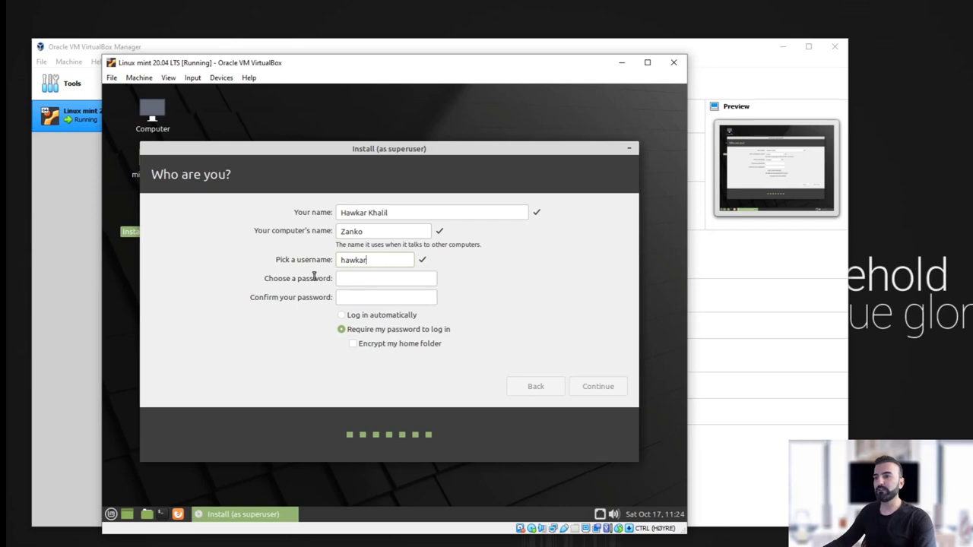
Step: Enter and confirm the account password, keep it required at login, and continue the installation
{"action": "left_click", "coordinate": [342, 278]}
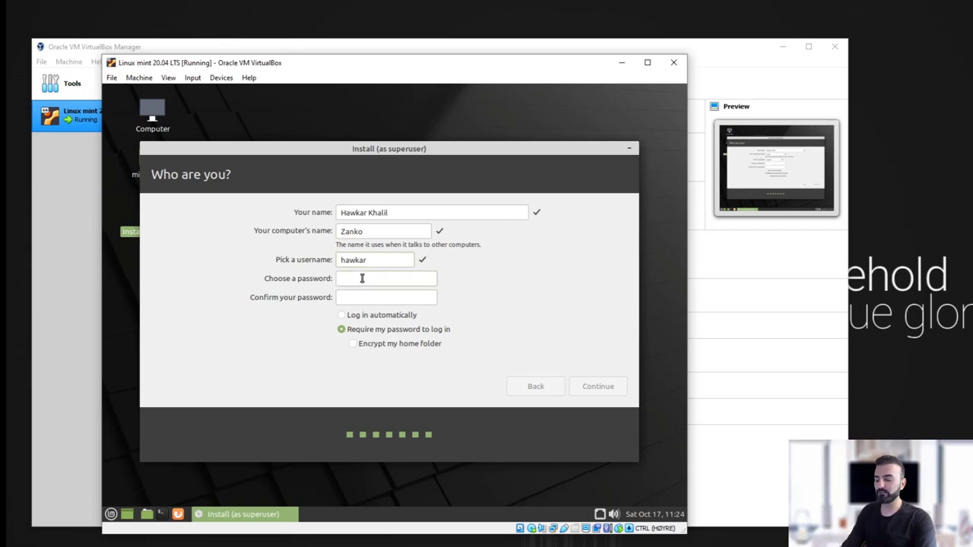
{"action": "type", "text": "*********"}
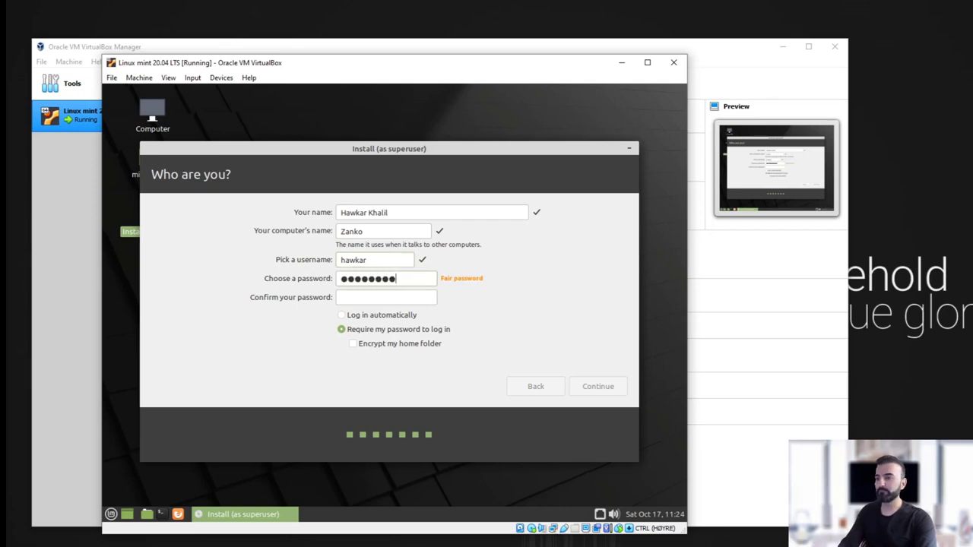
{"action": "key", "text": "Tab"}
{"action": "type", "text": "******"}
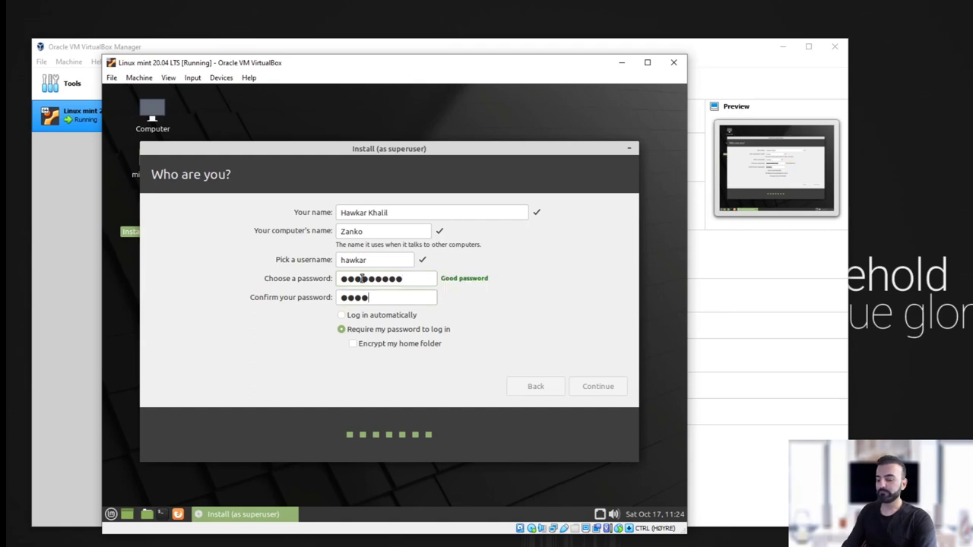
{"action": "type", "text": "***"}
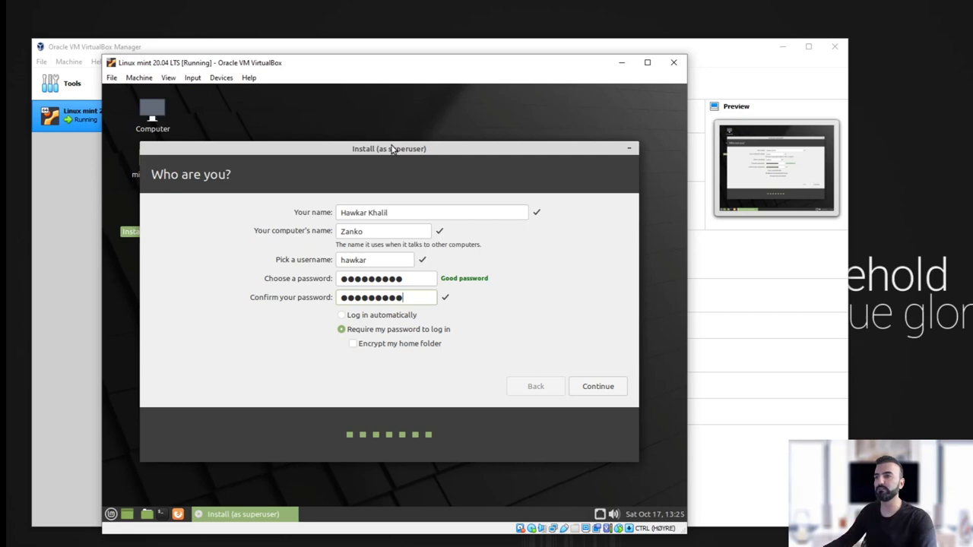
{"action": "left_click_drag", "start_coordinate": [391, 143], "coordinate": [409, 150]}
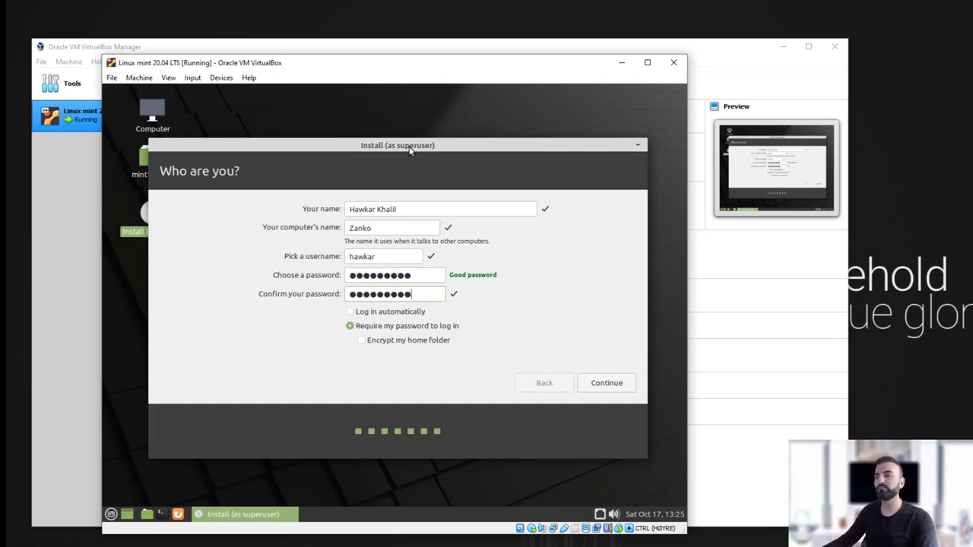
{"action": "left_click_drag", "start_coordinate": [396, 151], "coordinate": [393, 156]}
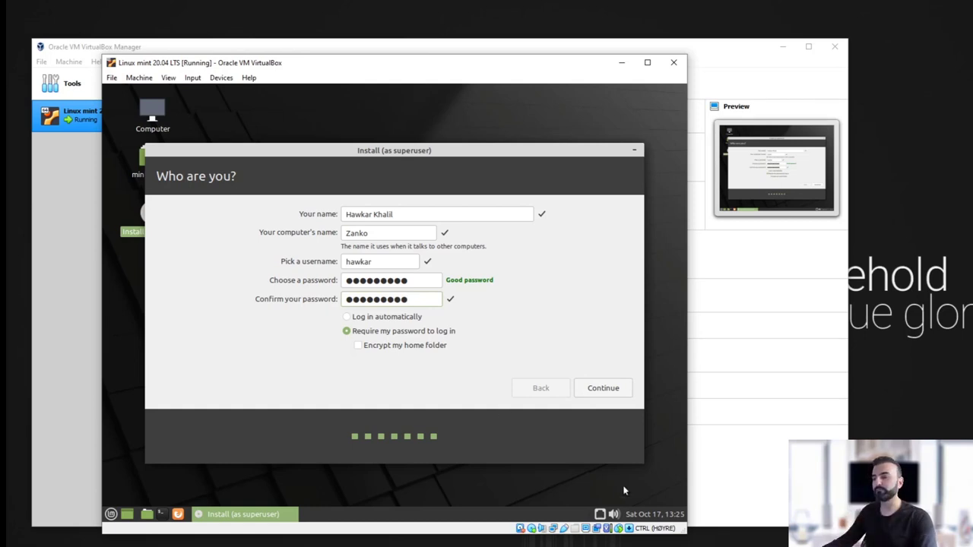
{"action": "left_click", "coordinate": [597, 390]}
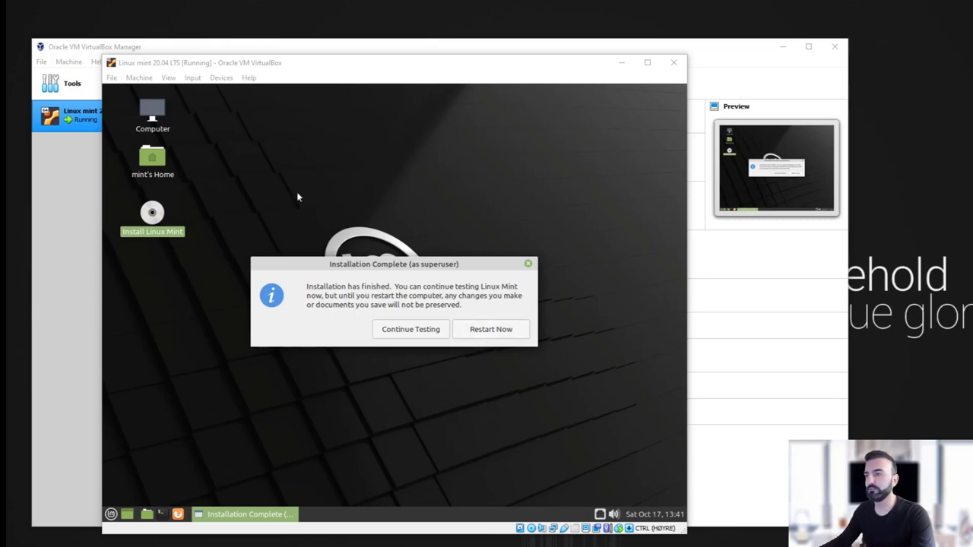
Step: Restart the virtual machine after the installation and continue past the installation medium prompt to boot the installed system
{"action": "left_click", "coordinate": [498, 336]}
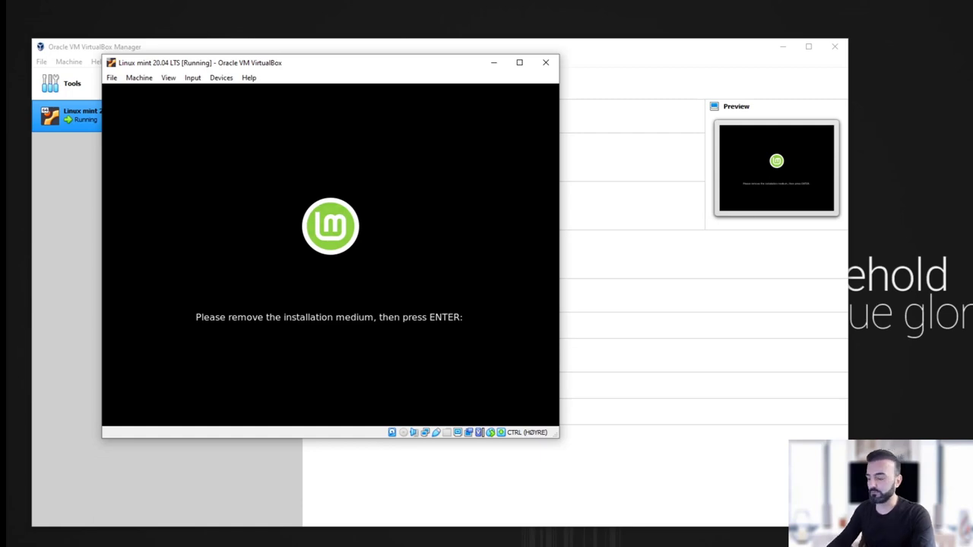
{"action": "key", "text": "Return"}
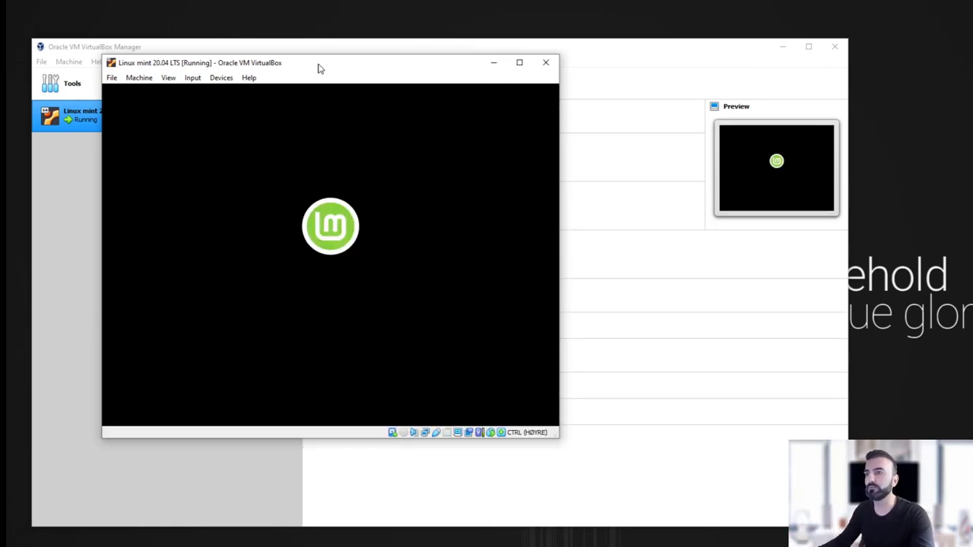
{"action": "left_click_drag", "start_coordinate": [320, 67], "coordinate": [323, 67]}
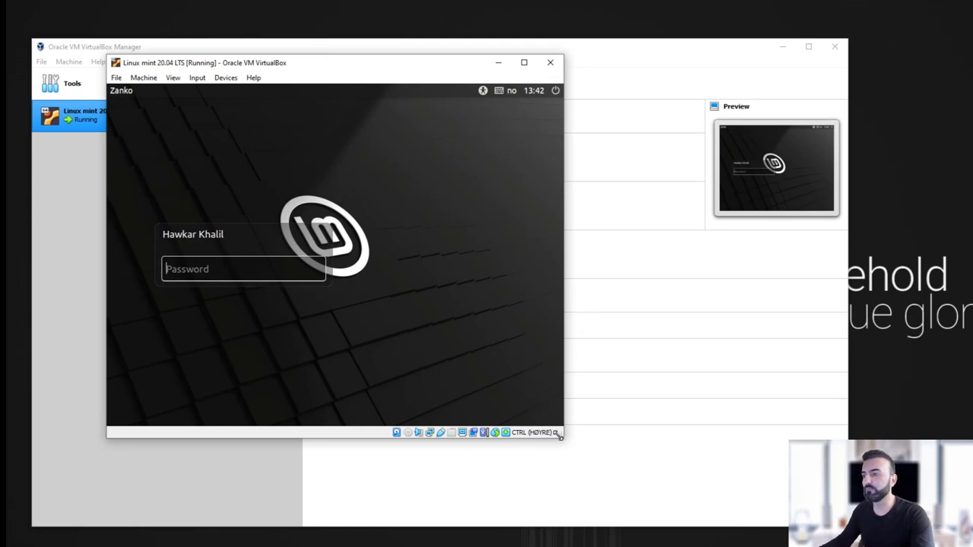
Step: Enlarge and reposition the virtual machine window, and log in to Linux Mint with the account password
{"action": "left_click_drag", "start_coordinate": [560, 435], "coordinate": [632, 463]}
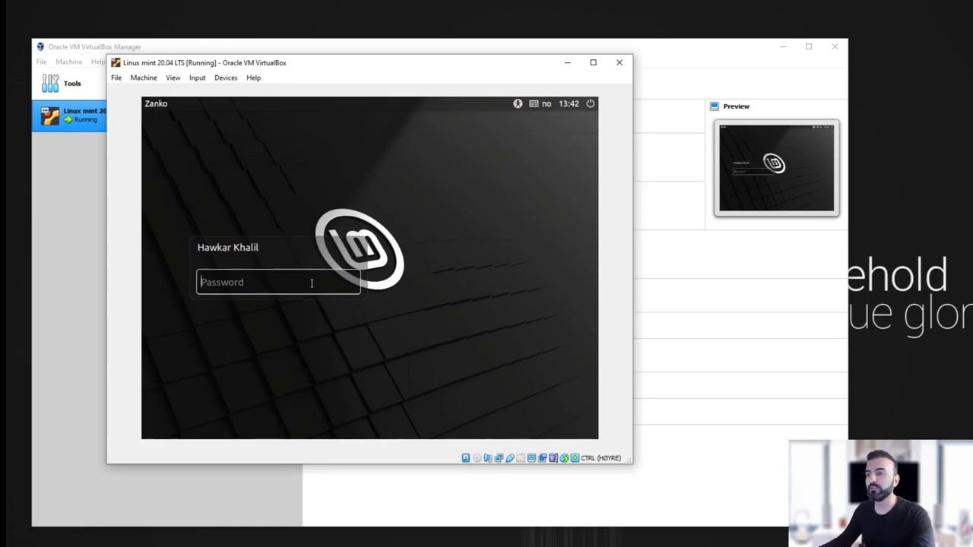
{"action": "left_click_drag", "start_coordinate": [341, 61], "coordinate": [363, 75]}
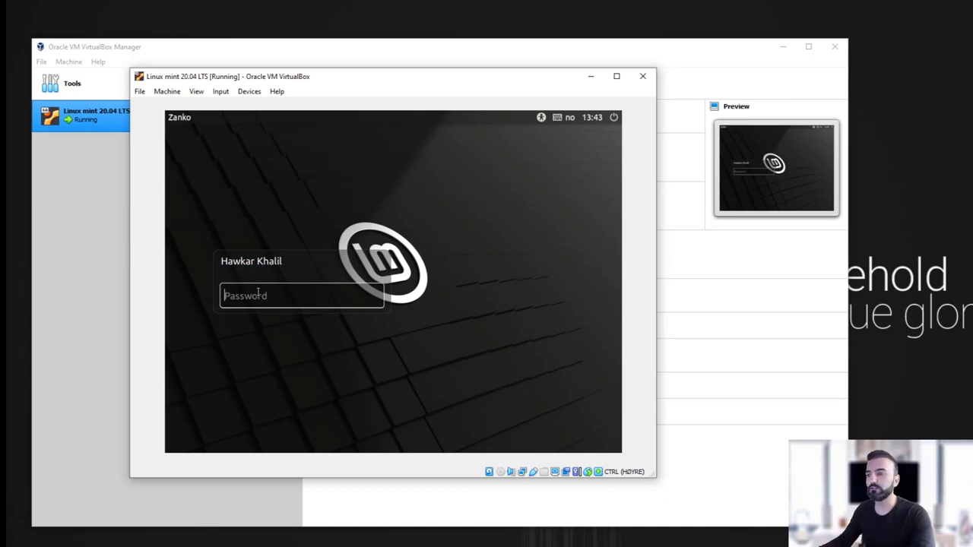
{"action": "type", "text": "••"}
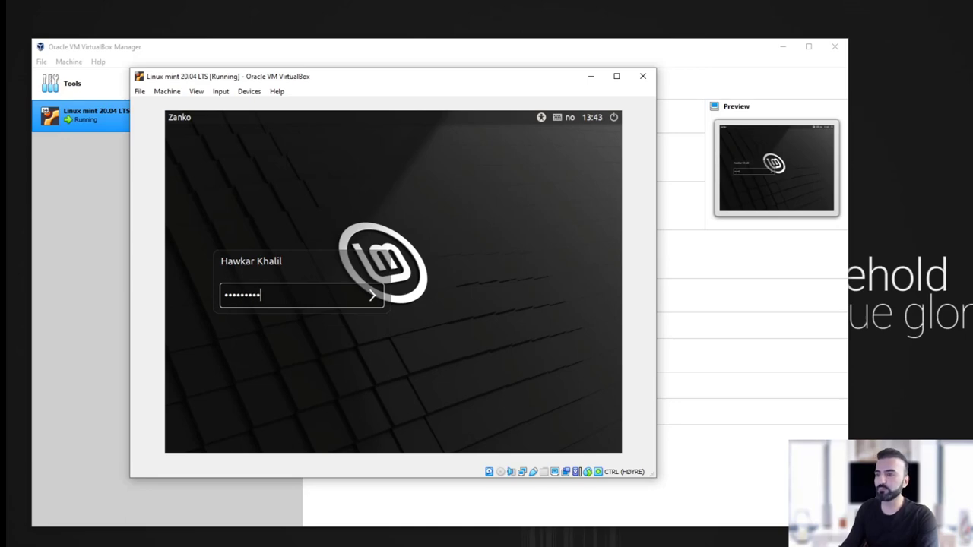
{"action": "key", "text": "Return"}
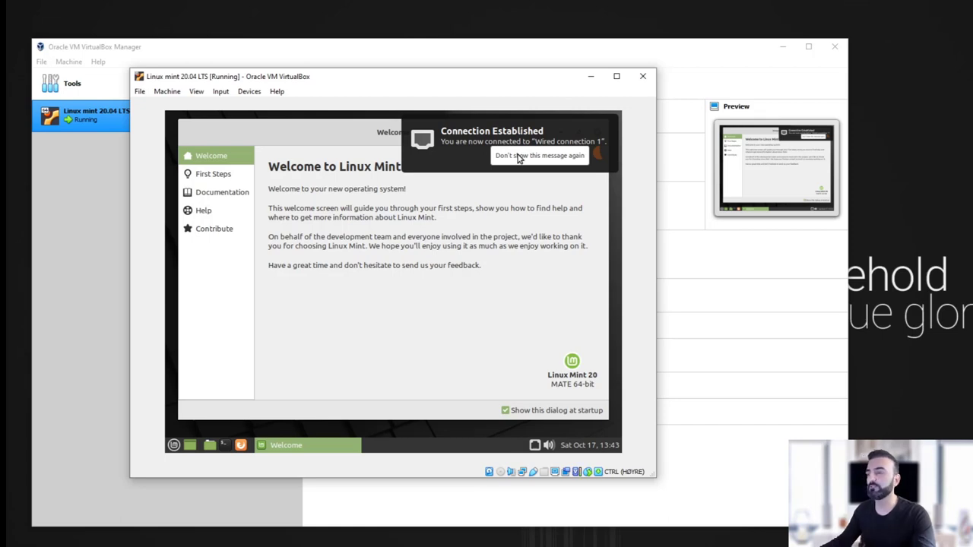
Step: Stop the connection notification and the Welcome dialog from showing again, and enlarge the virtual machine window
{"action": "left_click", "coordinate": [519, 157]}
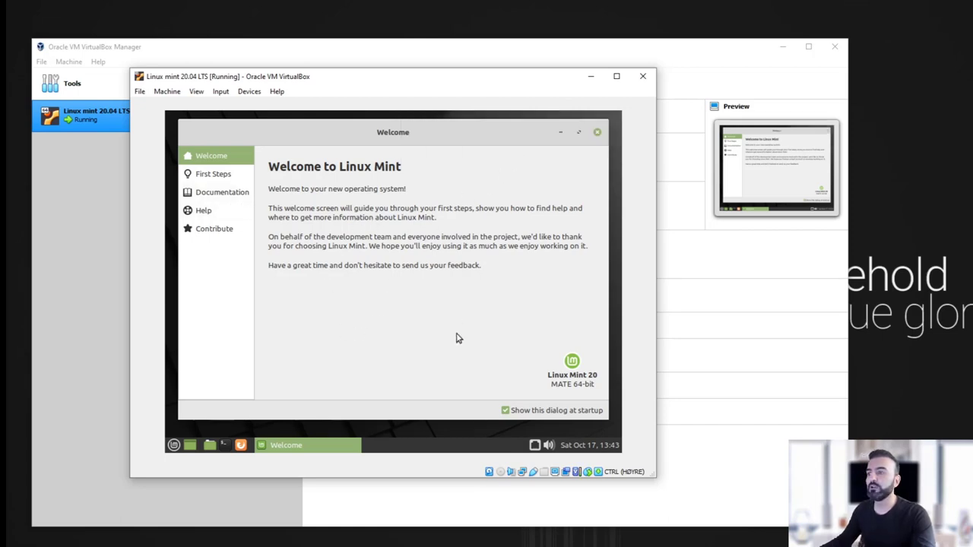
{"action": "left_click_drag", "start_coordinate": [654, 477], "coordinate": [712, 508]}
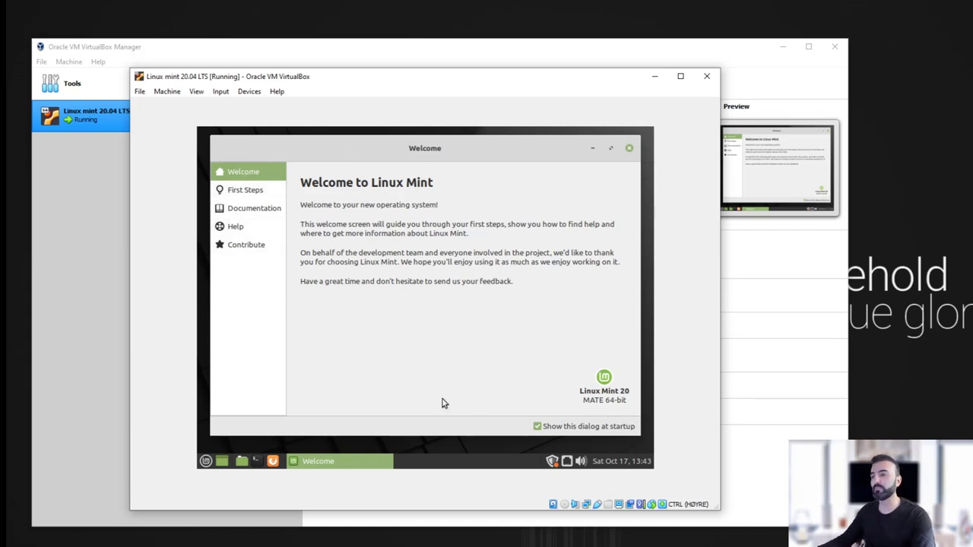
{"action": "left_click", "coordinate": [537, 427]}
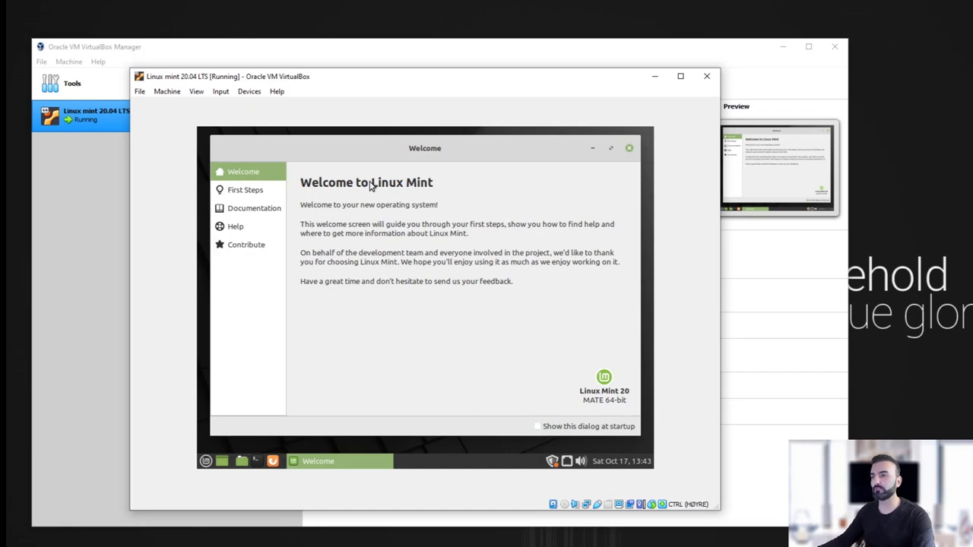
Step: Look through the Welcome dialog's First Steps, Documentation, Help and Contribute pages, and review the tools offered under First Steps
{"action": "left_click", "coordinate": [247, 193]}
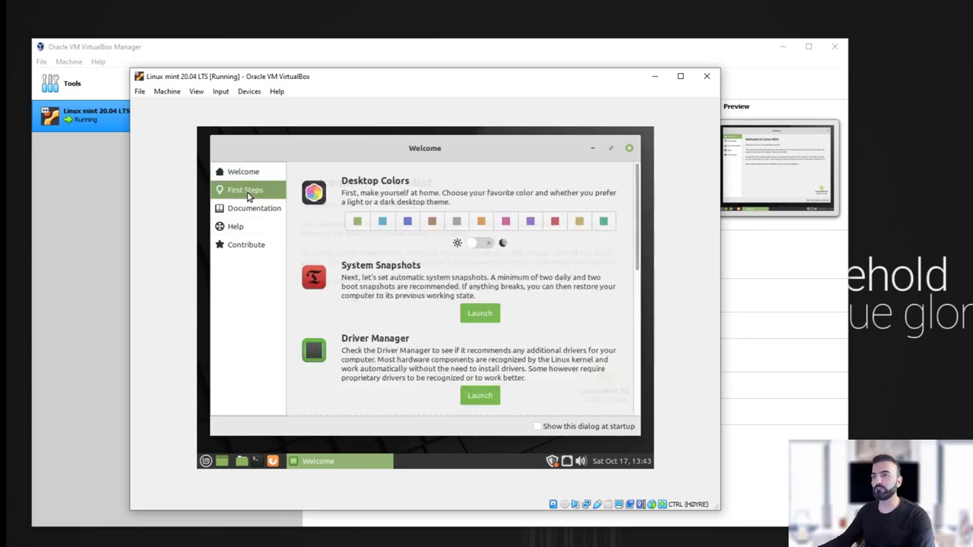
{"action": "left_click", "coordinate": [245, 213]}
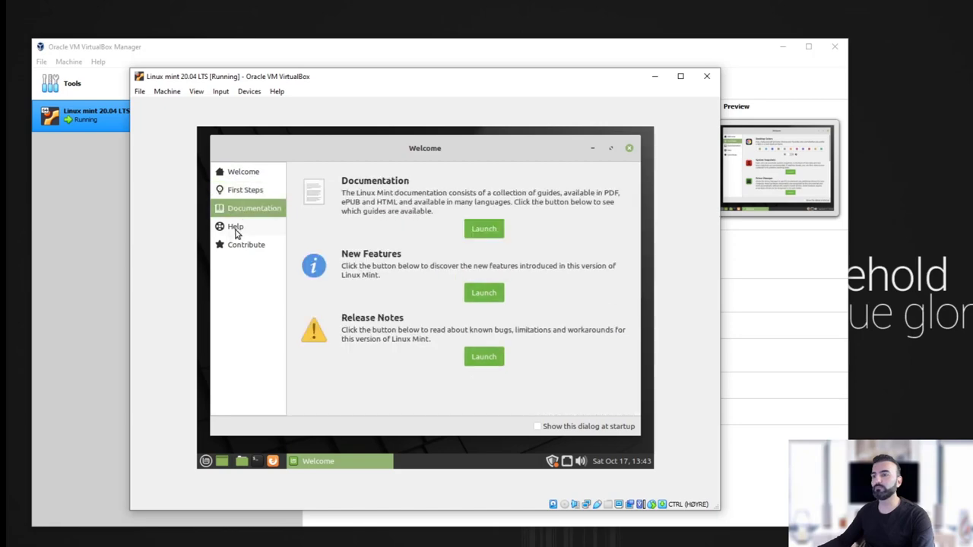
{"action": "left_click", "coordinate": [234, 227]}
{"action": "left_click", "coordinate": [236, 244]}
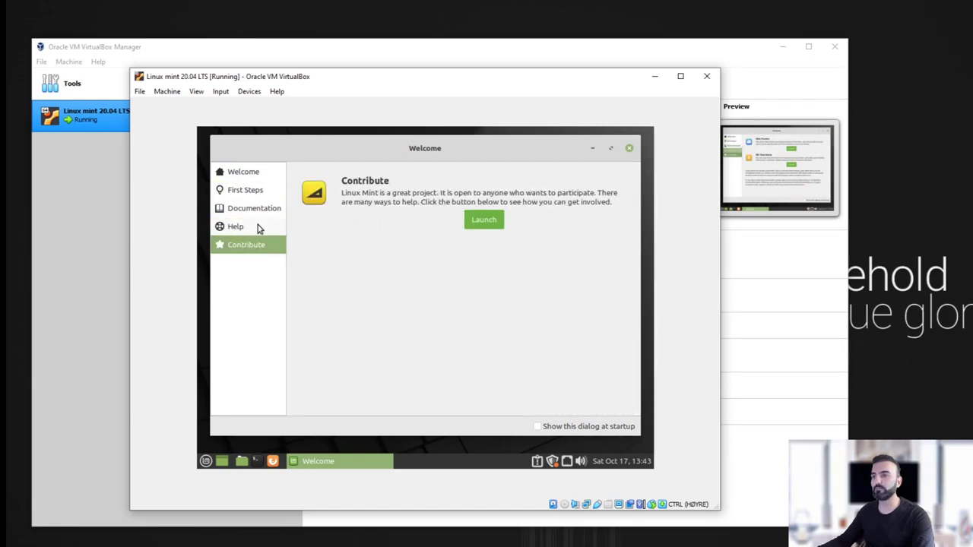
{"action": "left_click", "coordinate": [256, 191]}
{"action": "scroll", "coordinate": [419, 289], "scroll_direction": "down", "scroll_amount": 10}
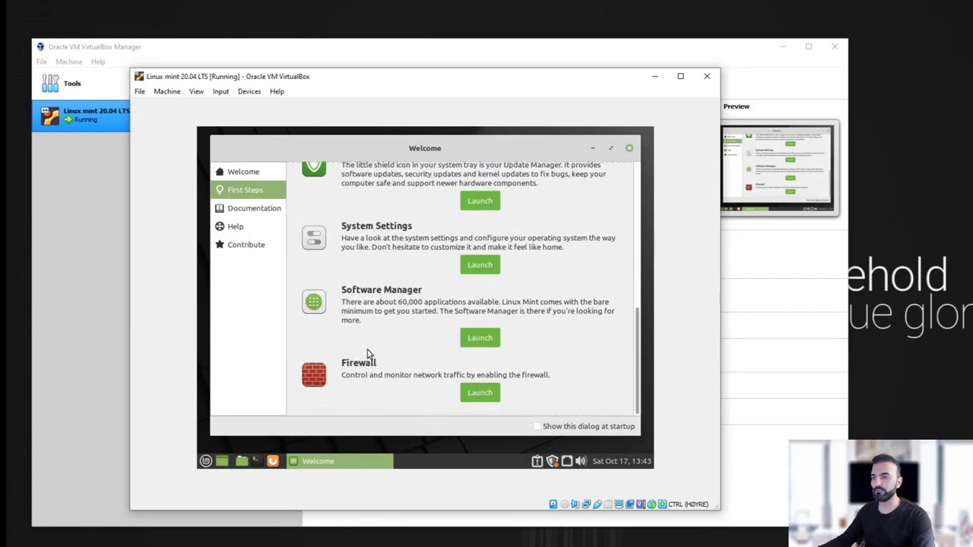
{"action": "scroll", "coordinate": [369, 335], "scroll_direction": "up", "scroll_amount": 5}
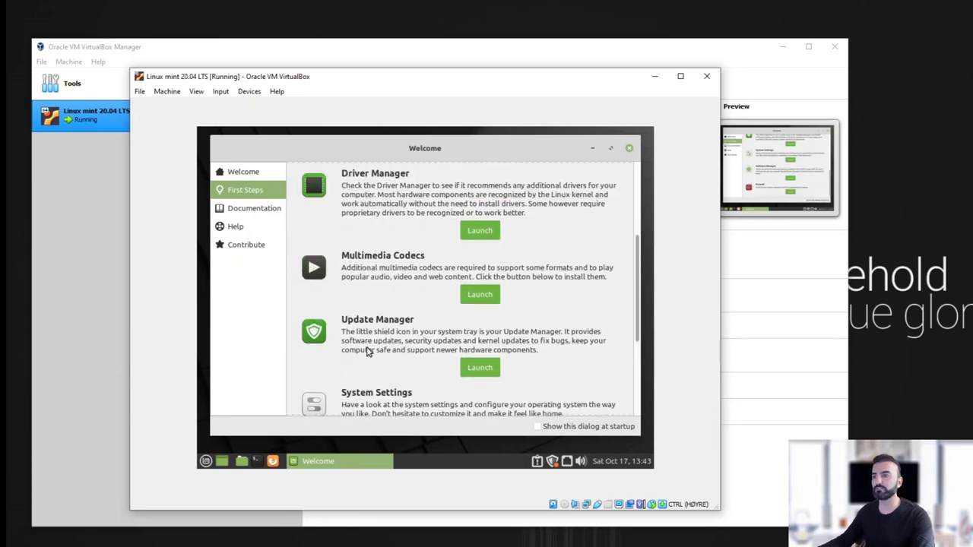
{"action": "scroll", "coordinate": [370, 290], "scroll_direction": "up", "scroll_amount": 2}
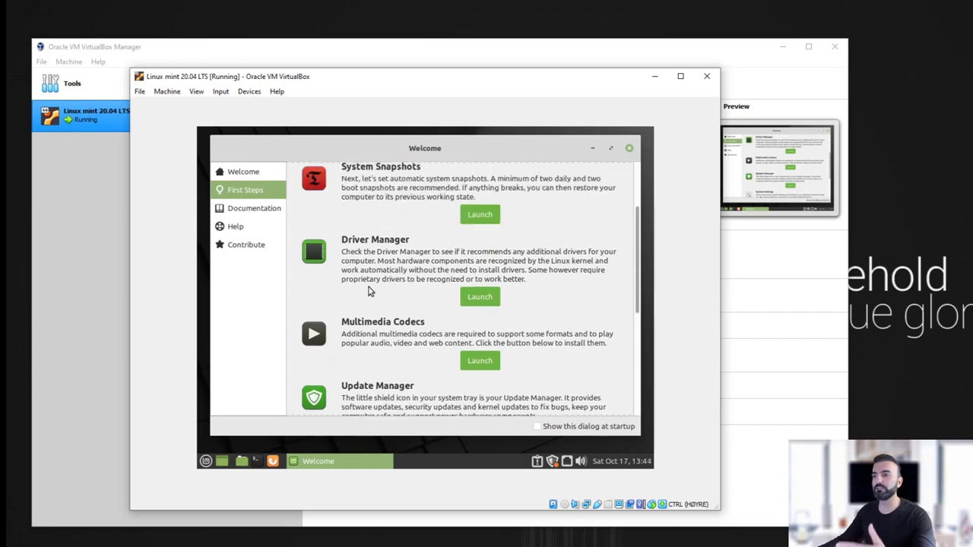
{"action": "scroll", "coordinate": [365, 323], "scroll_direction": "up", "scroll_amount": 1}
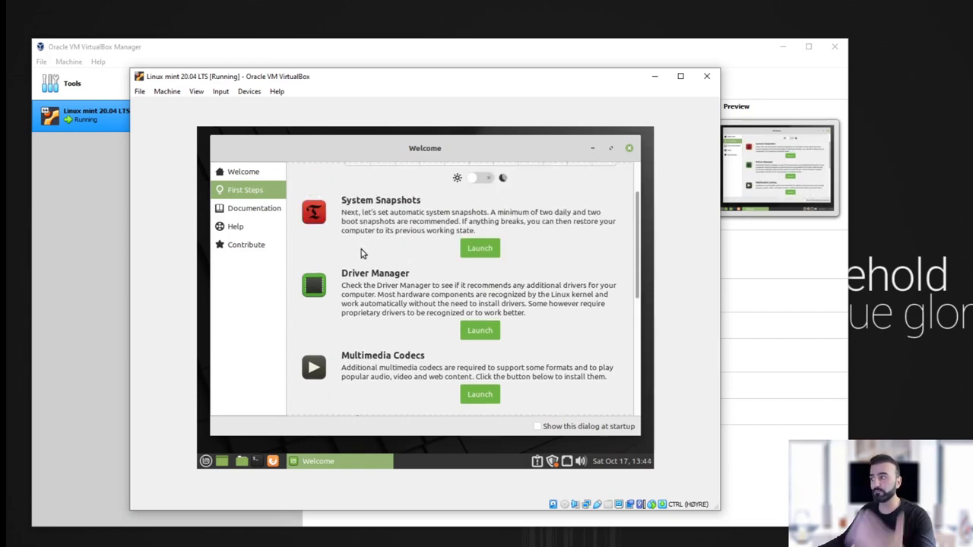
Step: Minimize the VirtualBox Manager window so only the virtual machine window stays open on the desktop
{"action": "left_click", "coordinate": [782, 50]}
{"action": "left_click", "coordinate": [783, 50]}
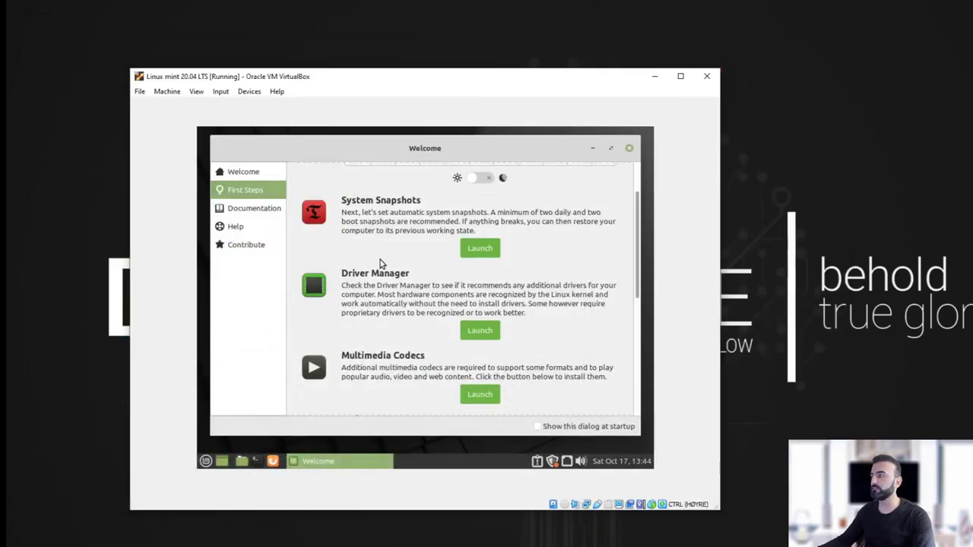
Step: Try several desktop accent colors under First Steps, including brown, grey, pink and red, and check the application menu
{"action": "scroll", "coordinate": [387, 221], "scroll_direction": "up", "scroll_amount": 2}
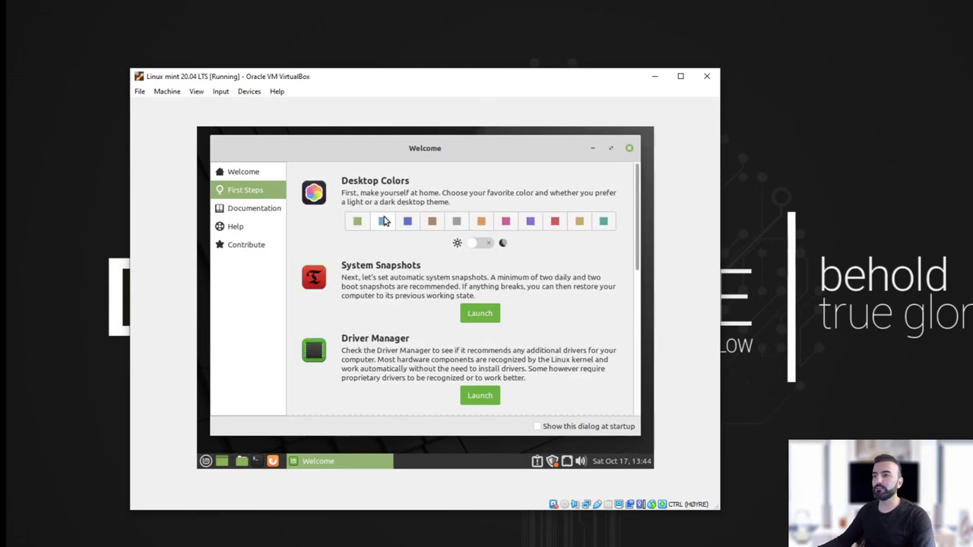
{"action": "left_click", "coordinate": [408, 220]}
{"action": "left_click", "coordinate": [432, 222]}
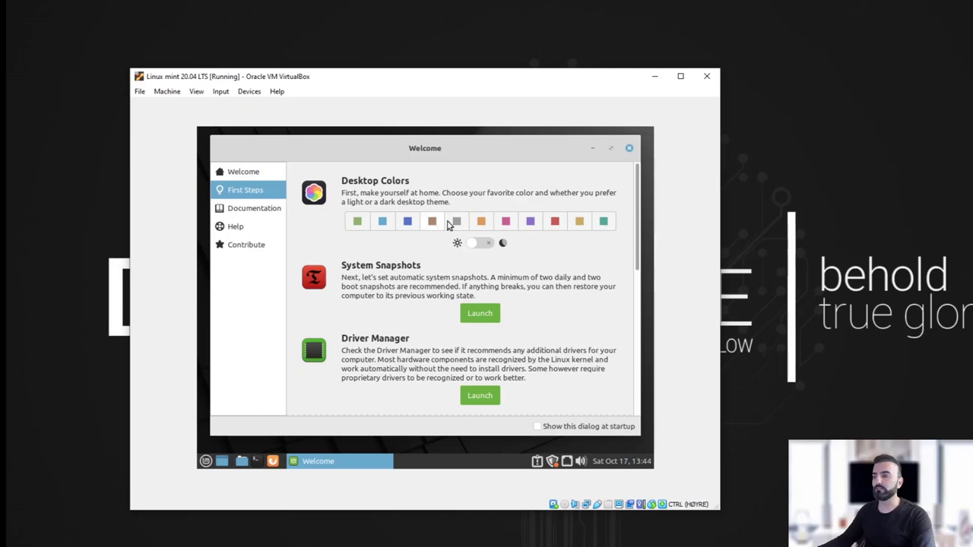
{"action": "left_click", "coordinate": [456, 222]}
{"action": "mouse_move", "coordinate": [454, 155]}
{"action": "left_mouse_down"}
{"action": "mouse_move", "coordinate": [538, 158]}
{"action": "mouse_move", "coordinate": [460, 147]}
{"action": "left_mouse_up"}
{"action": "left_click", "coordinate": [521, 221]}
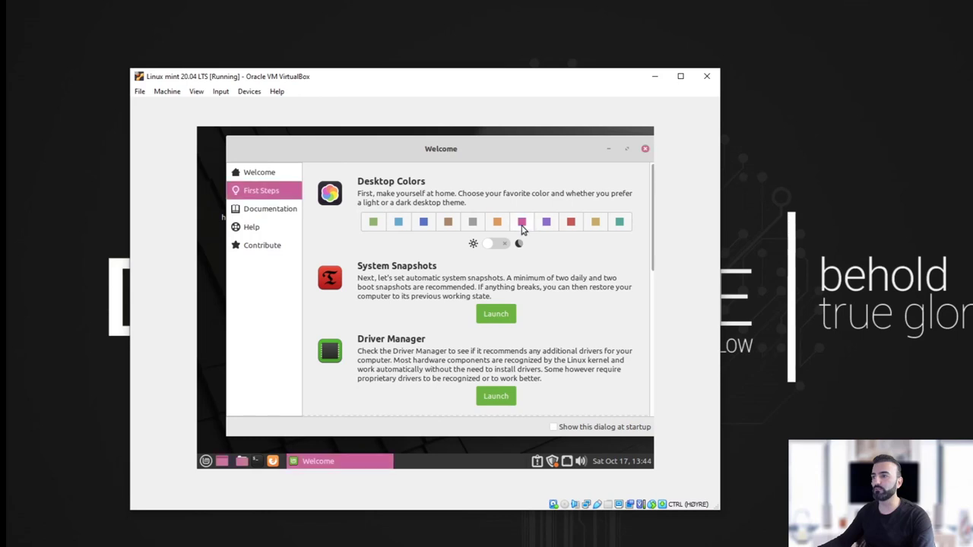
{"action": "left_click", "coordinate": [570, 223]}
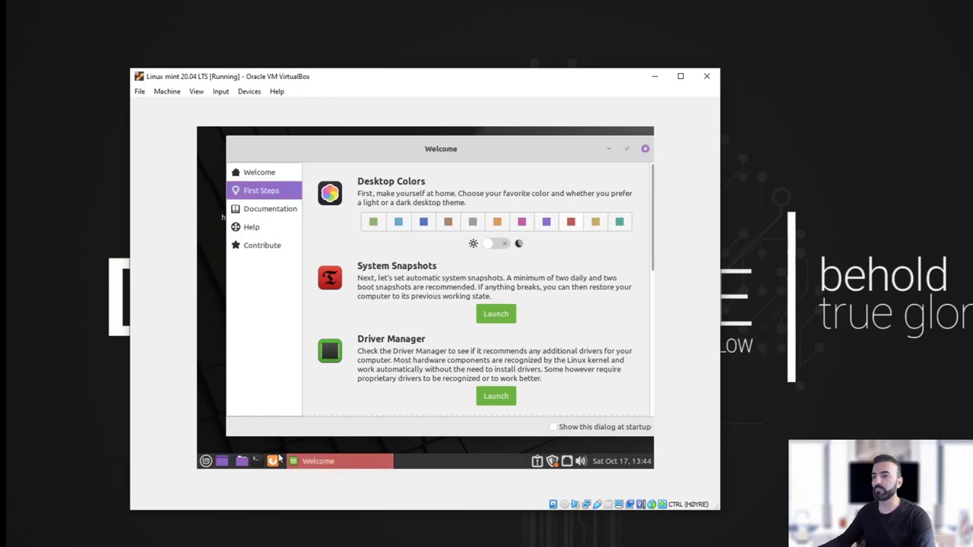
{"action": "left_click", "coordinate": [206, 462]}
{"action": "left_click", "coordinate": [468, 153]}
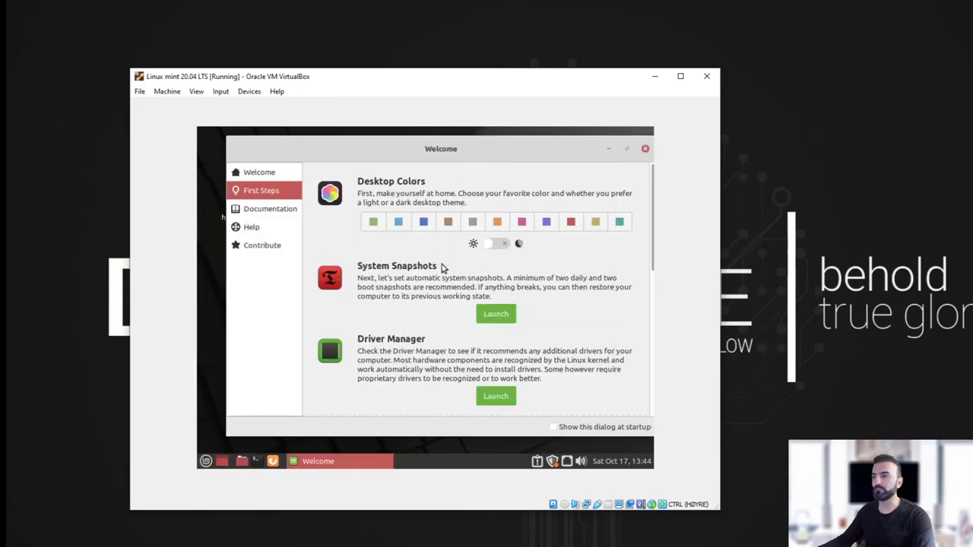
Step: Switch the desktop to the dark theme with the blue accent color, and check how the application menu looks
{"action": "left_click", "coordinate": [491, 245]}
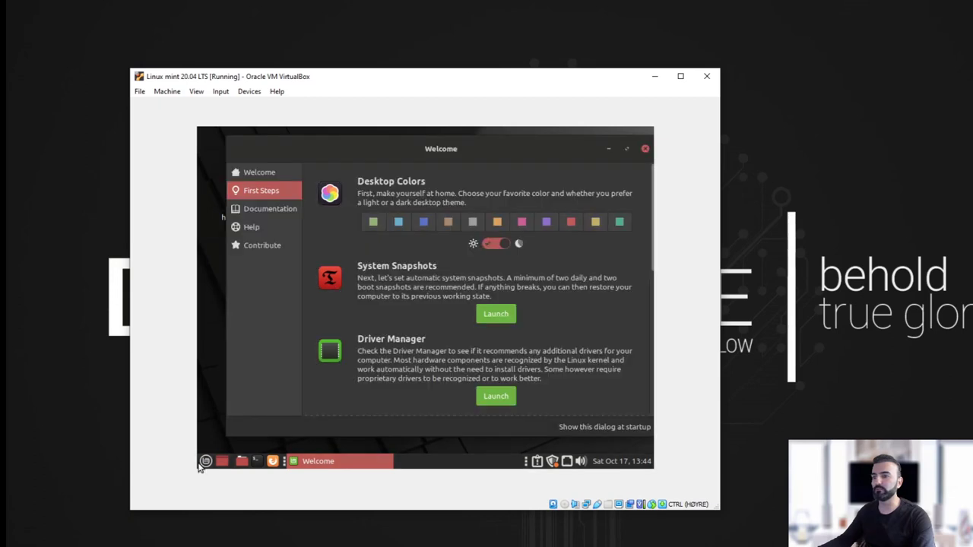
{"action": "left_click", "coordinate": [205, 461]}
{"action": "left_click", "coordinate": [426, 148]}
Step: Launch the Linux Mint documentation from the Welcome dialog and look through the list of guide languages in Firefox
{"action": "left_click", "coordinate": [275, 211]}
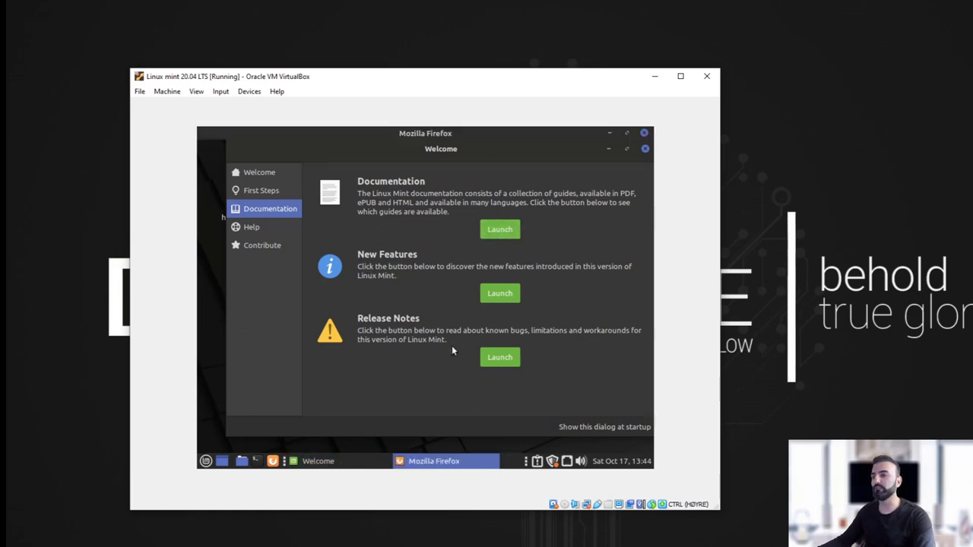
{"action": "mouse_move", "coordinate": [414, 462]}
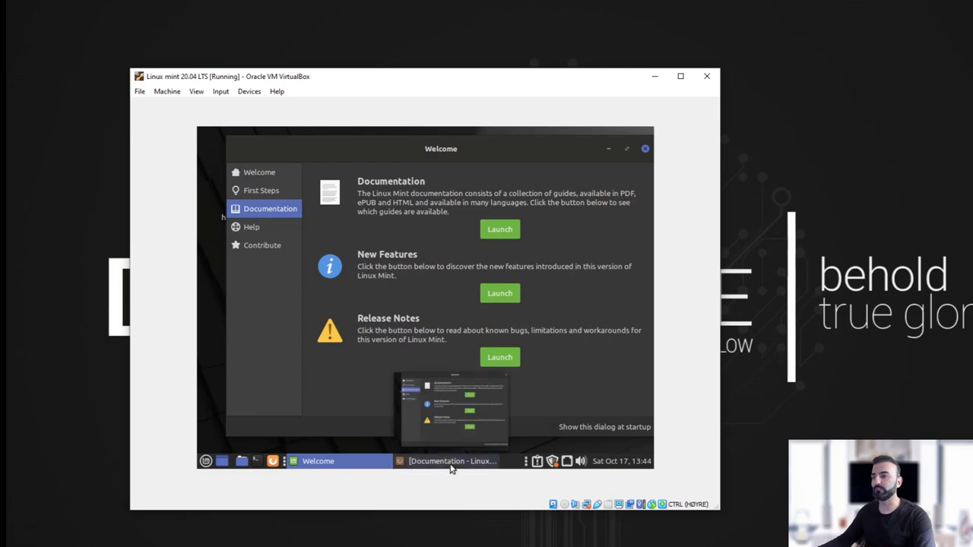
{"action": "left_click", "coordinate": [448, 461]}
{"action": "scroll", "coordinate": [311, 386], "scroll_direction": "down", "scroll_amount": 4}
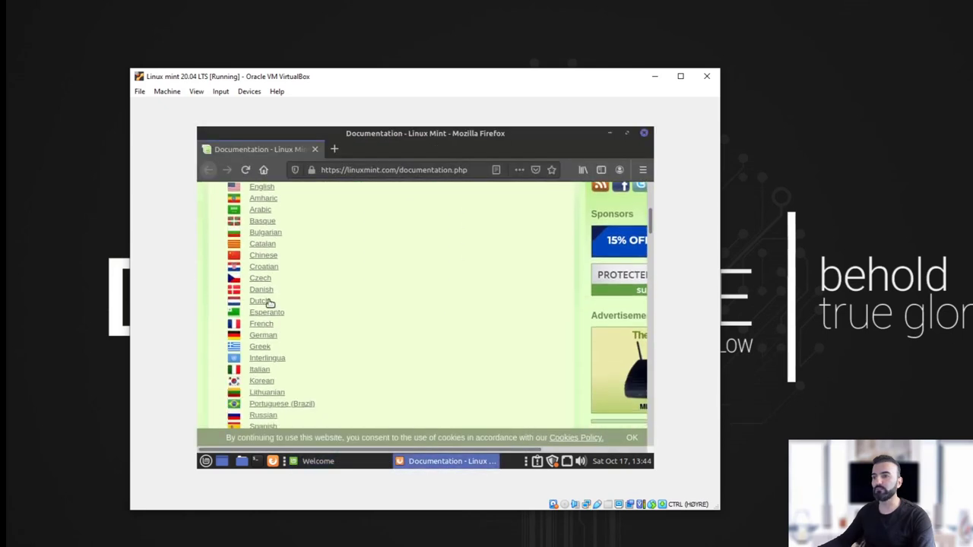
{"action": "scroll", "coordinate": [263, 293], "scroll_direction": "down", "scroll_amount": 4}
{"action": "scroll", "coordinate": [263, 293], "scroll_direction": "up", "scroll_amount": 6}
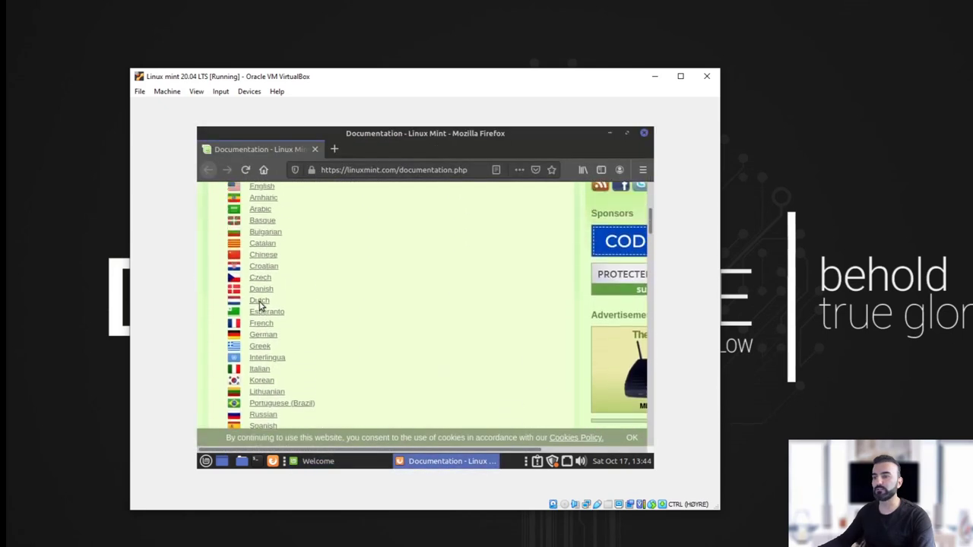
Step: Open the English Linux Mint Installation Guide, look through its sections, and close Firefox and the Welcome dialog
{"action": "left_click", "coordinate": [261, 286]}
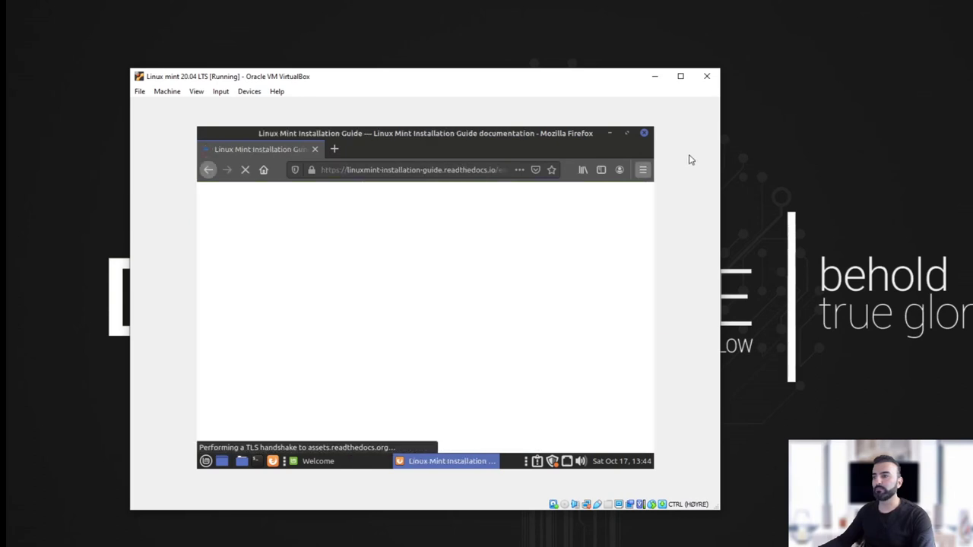
{"action": "scroll", "coordinate": [367, 291], "scroll_direction": "down", "scroll_amount": 5}
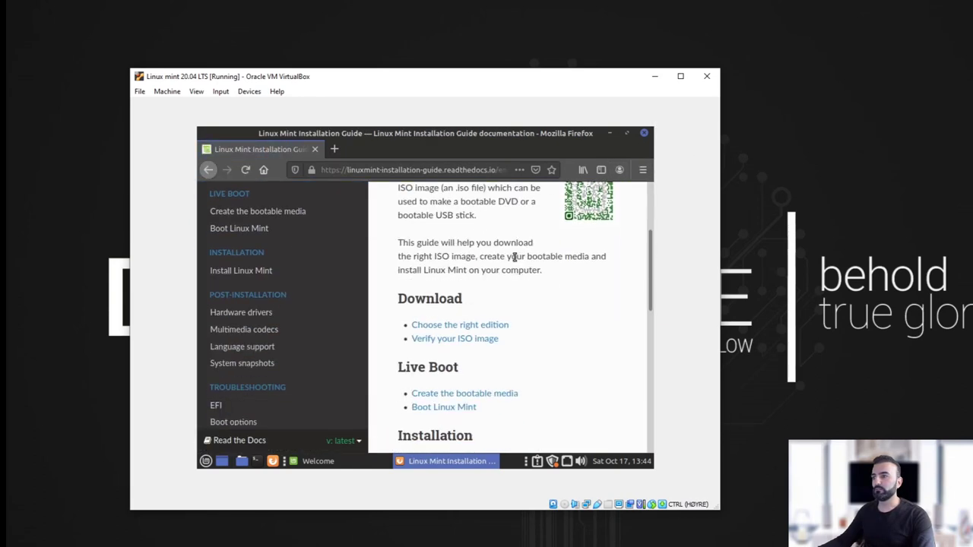
{"action": "scroll", "coordinate": [294, 274], "scroll_direction": "down", "scroll_amount": 4}
{"action": "scroll", "coordinate": [492, 289], "scroll_direction": "down", "scroll_amount": 5}
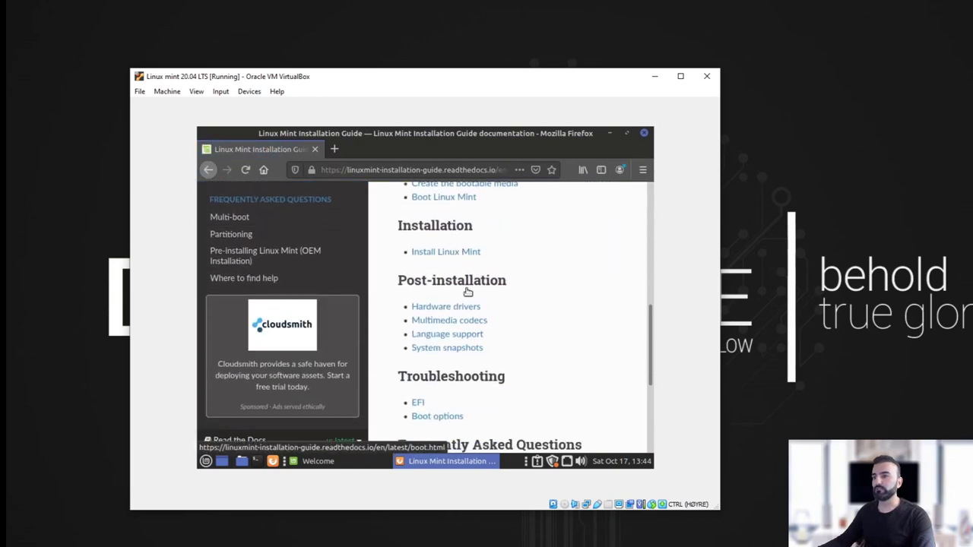
{"action": "left_click", "coordinate": [644, 134]}
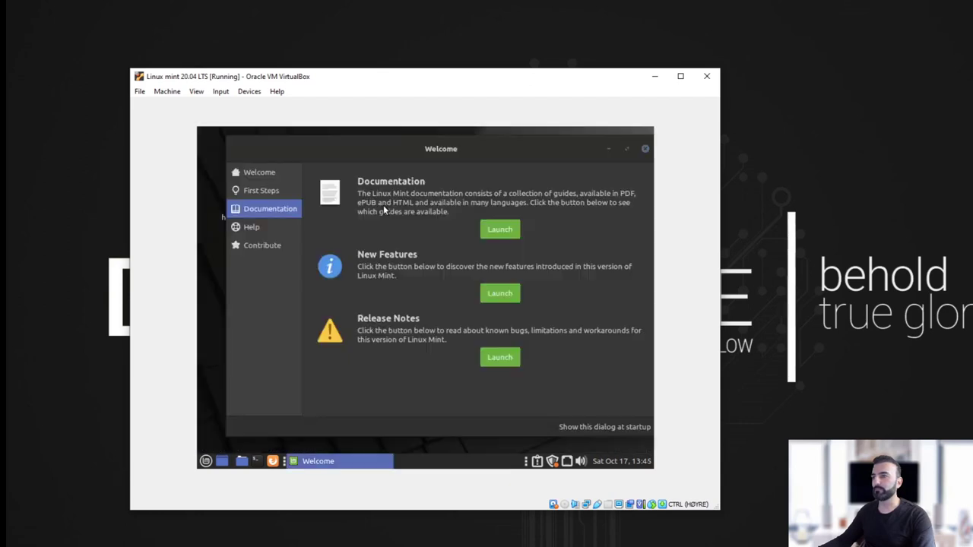
{"action": "left_click", "coordinate": [644, 149]}
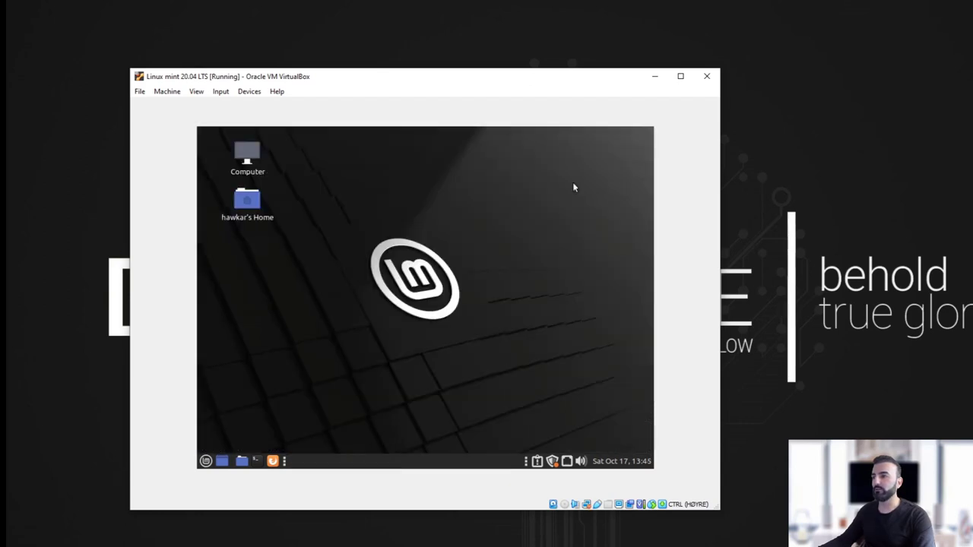
Step: Examine the places, system entries and favorites in the Linux Mint menu, and view the Update Manager's welcome page
{"action": "left_click", "coordinate": [205, 462]}
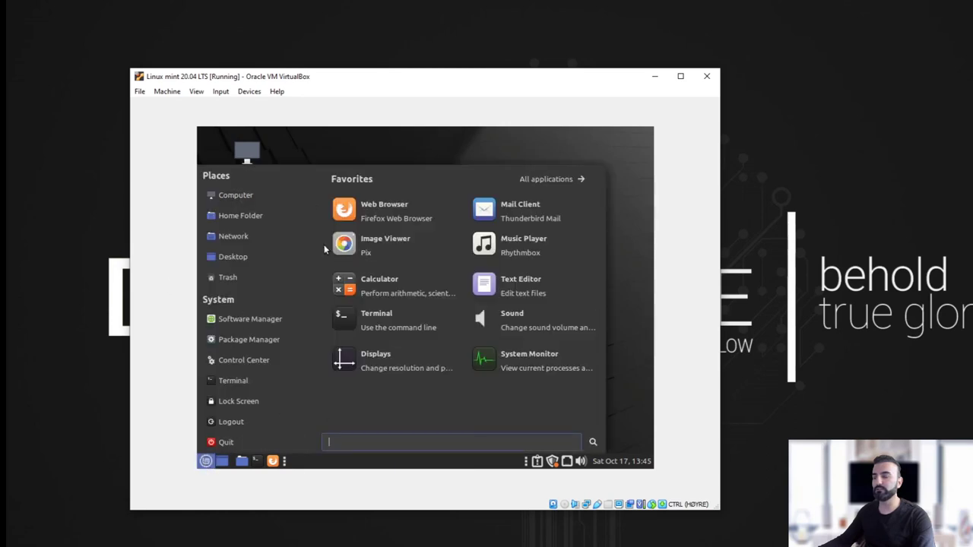
{"action": "left_click", "coordinate": [205, 461]}
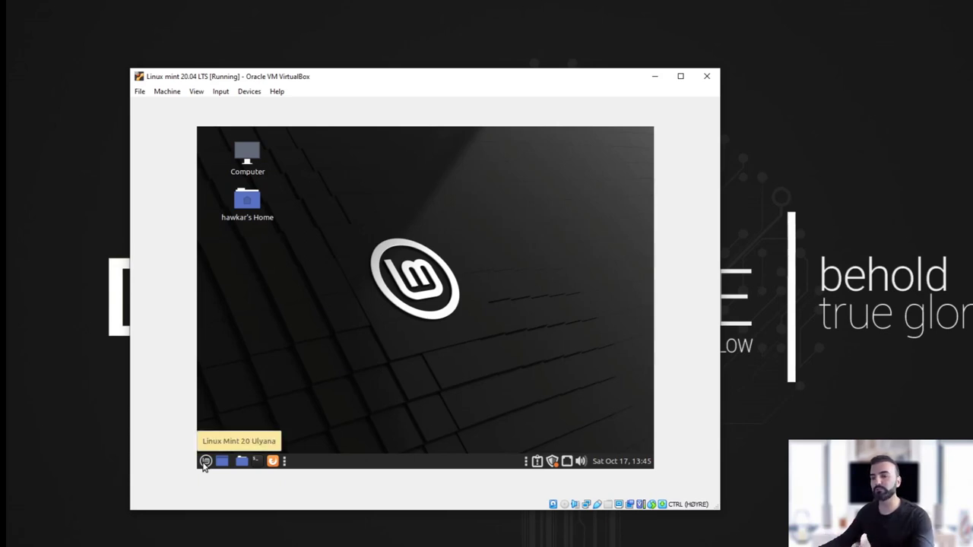
{"action": "left_click", "coordinate": [205, 461]}
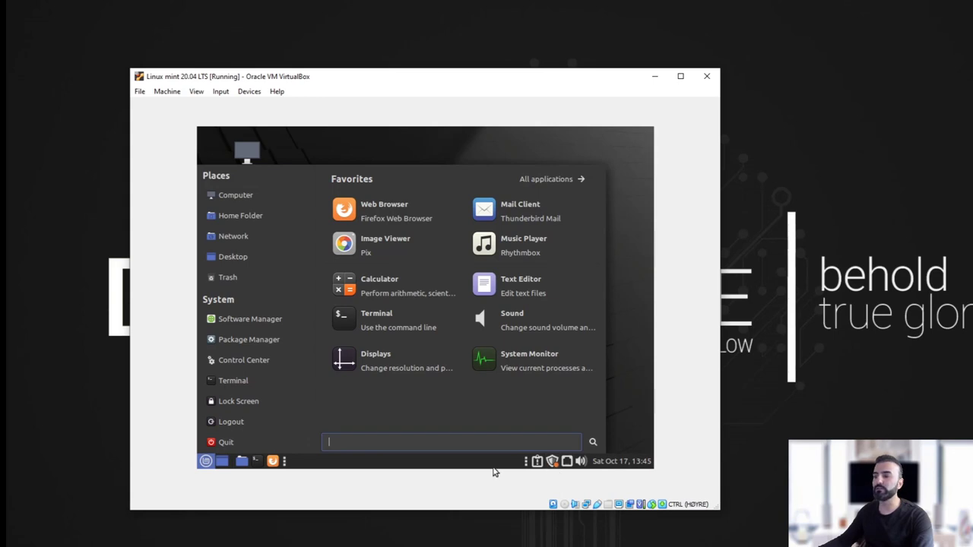
{"action": "left_click", "coordinate": [552, 461]}
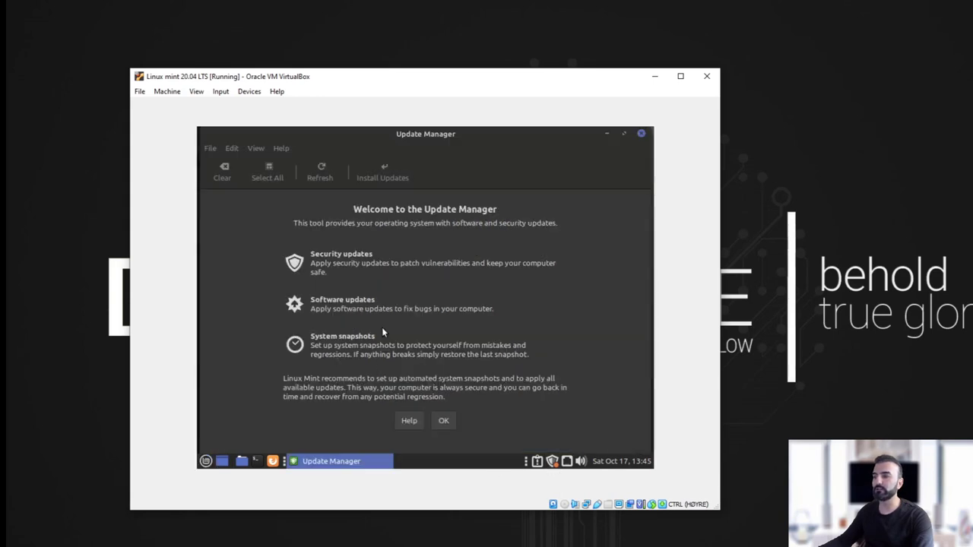
{"action": "left_click", "coordinate": [640, 133]}
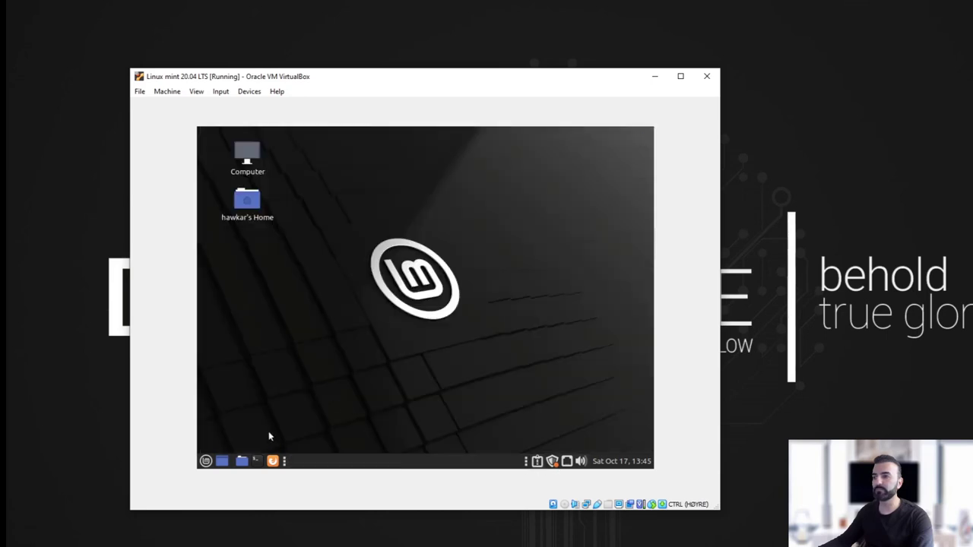
Step: Look through the home folder and the Computer location in the file manager, closing each window when finished
{"action": "left_click", "coordinate": [245, 200]}
{"action": "double_click", "coordinate": [246, 200]}
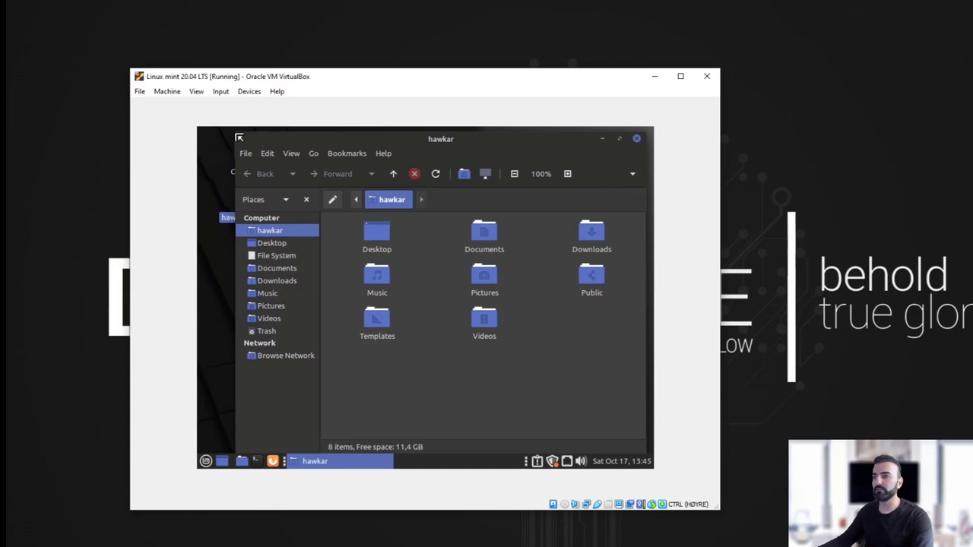
{"action": "left_click_drag", "start_coordinate": [238, 138], "coordinate": [315, 203]}
{"action": "left_click_drag", "start_coordinate": [486, 211], "coordinate": [466, 163]}
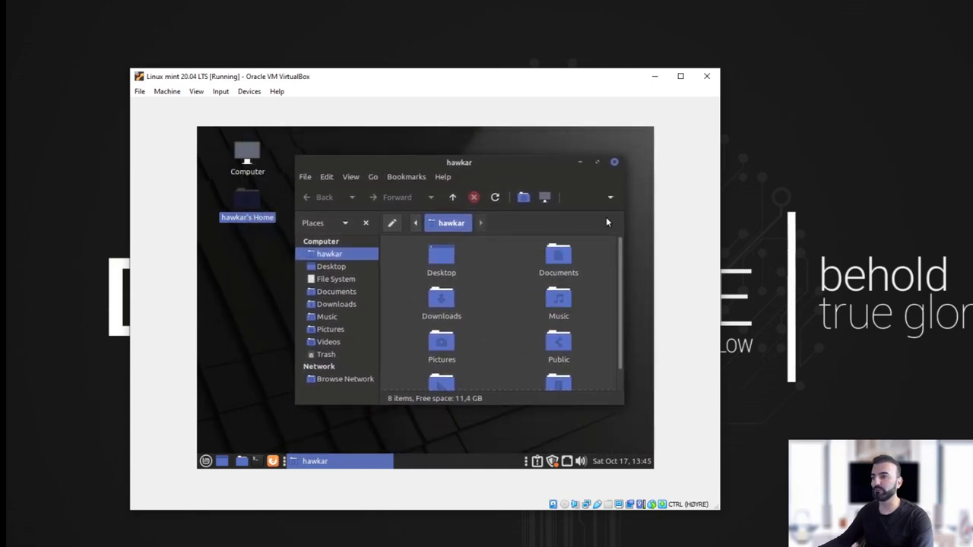
{"action": "left_click", "coordinate": [614, 162]}
{"action": "double_click", "coordinate": [247, 158]}
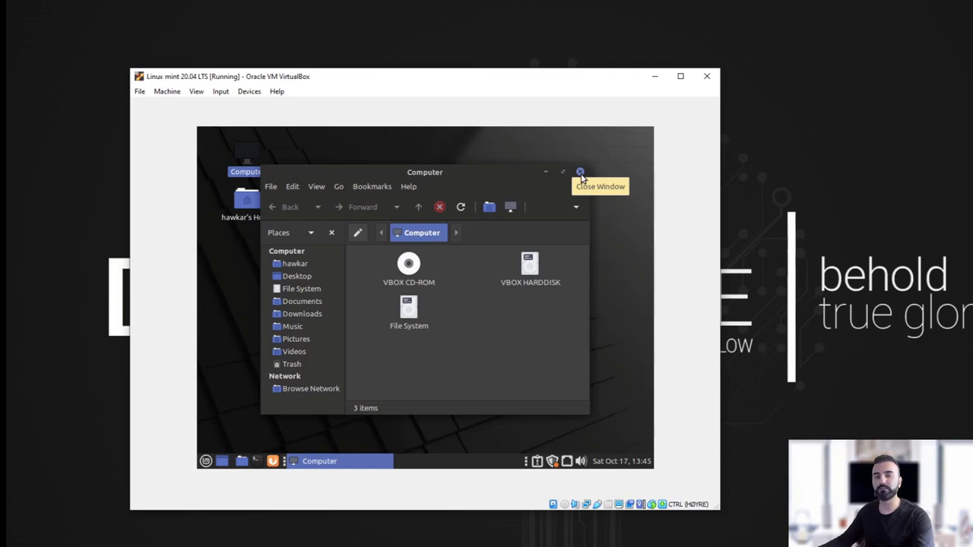
{"action": "left_click", "coordinate": [580, 172]}
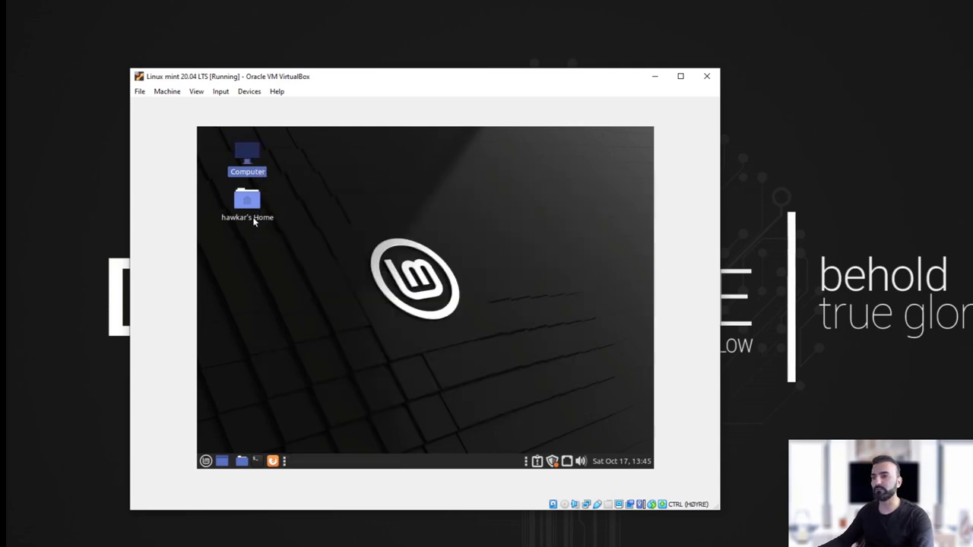
Step: View the application menu again, and open Firefox briefly to see its Linux Mint start page
{"action": "left_click", "coordinate": [205, 460]}
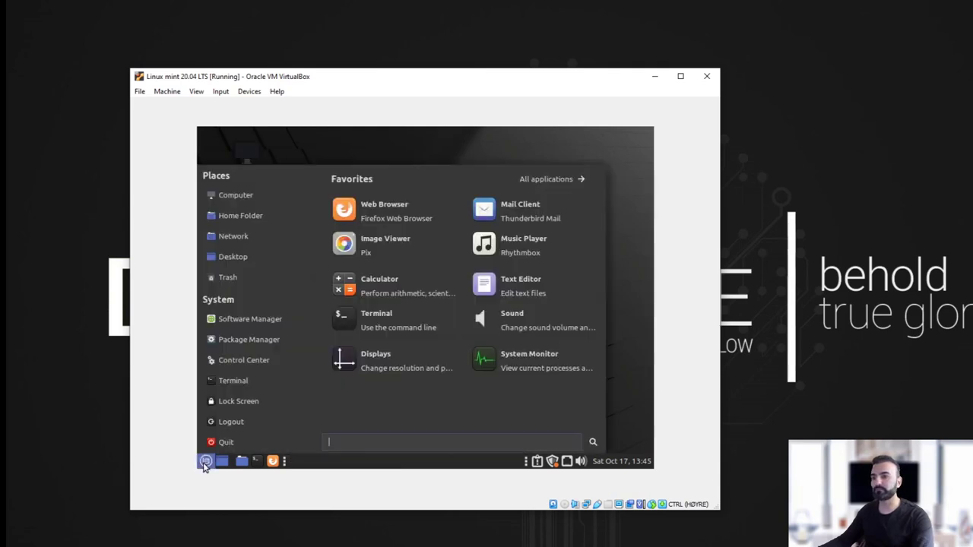
{"action": "left_click", "coordinate": [271, 462]}
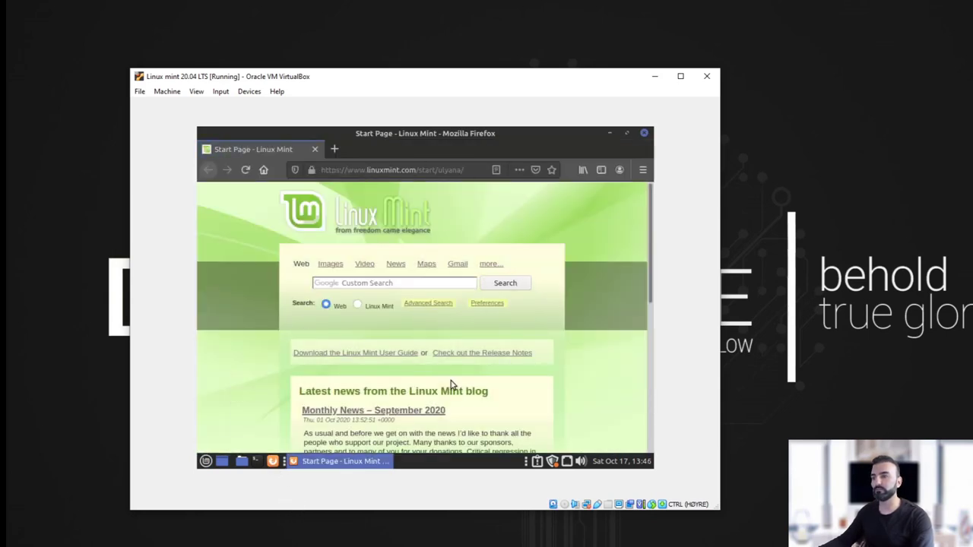
{"action": "left_click", "coordinate": [645, 133]}
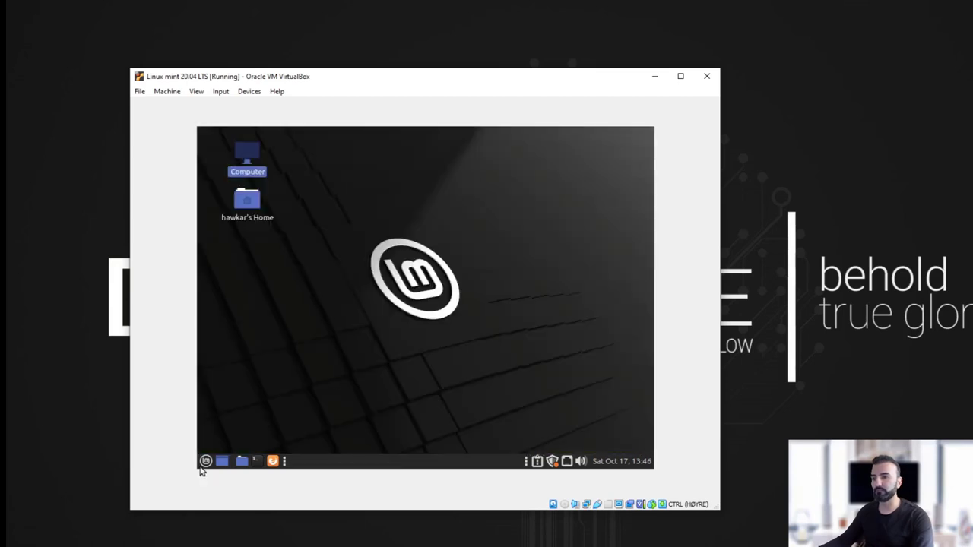
Step: Open System Monitor and move its window up to view the CPU, memory and network history in full
{"action": "left_click", "coordinate": [205, 461]}
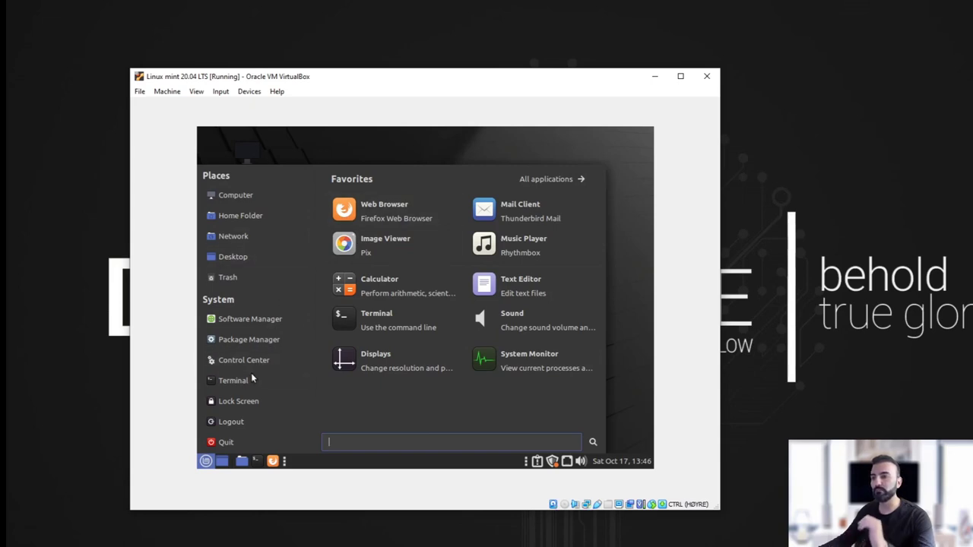
{"action": "left_click", "coordinate": [524, 364]}
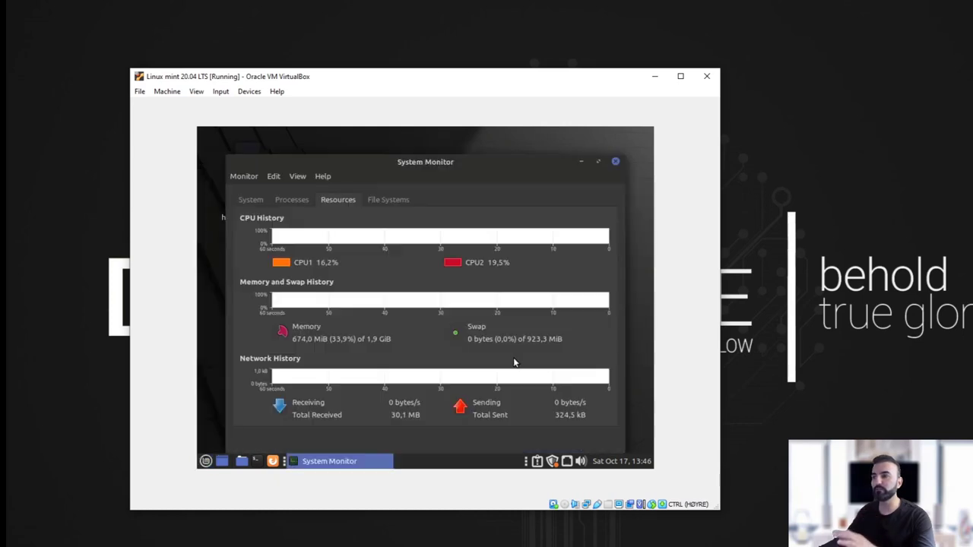
{"action": "left_click_drag", "start_coordinate": [451, 163], "coordinate": [461, 151]}
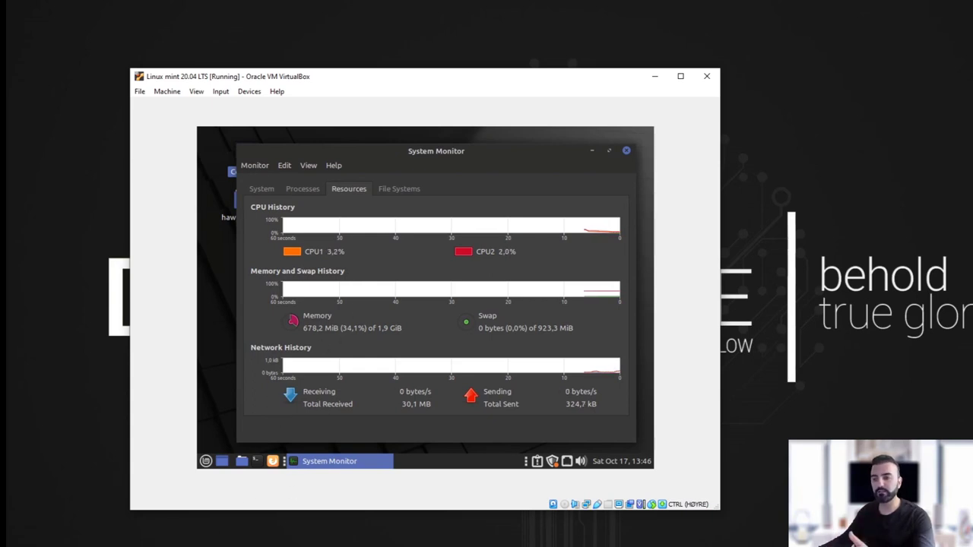
Step: Switch to VirtualBox Manager, view the options available for the Linux Mint machine, and minimize the manager window
{"action": "key", "text": "alt+Tab"}
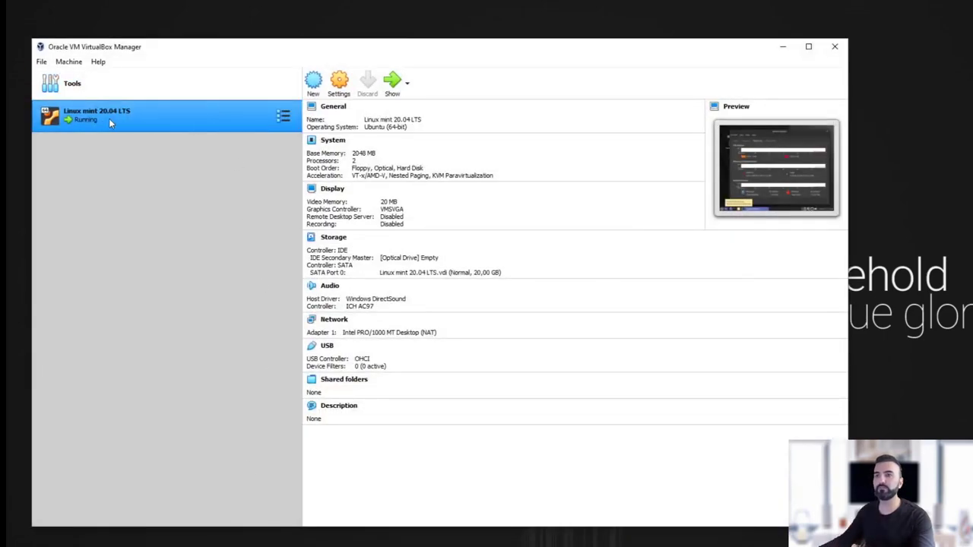
{"action": "right_click", "coordinate": [109, 115]}
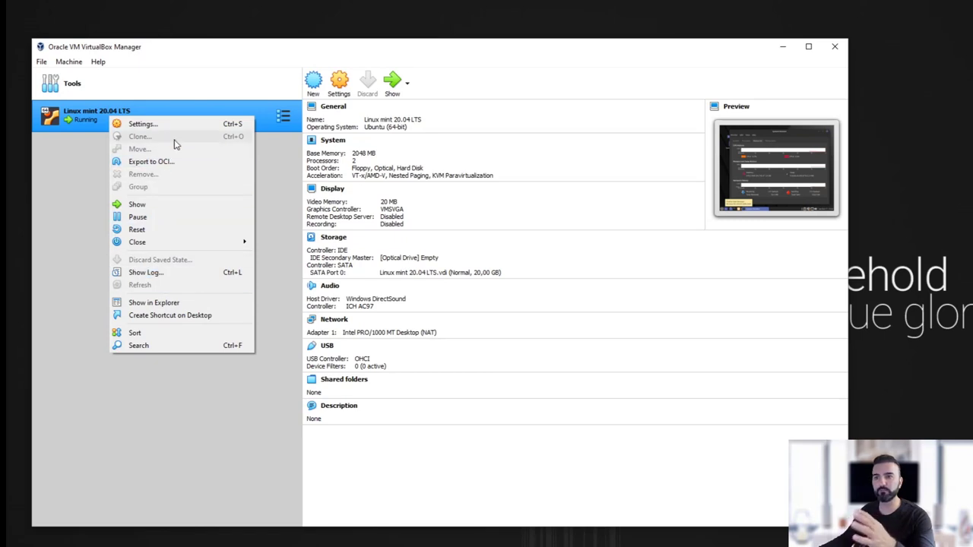
{"action": "left_click", "coordinate": [784, 53]}
{"action": "left_click", "coordinate": [782, 47]}
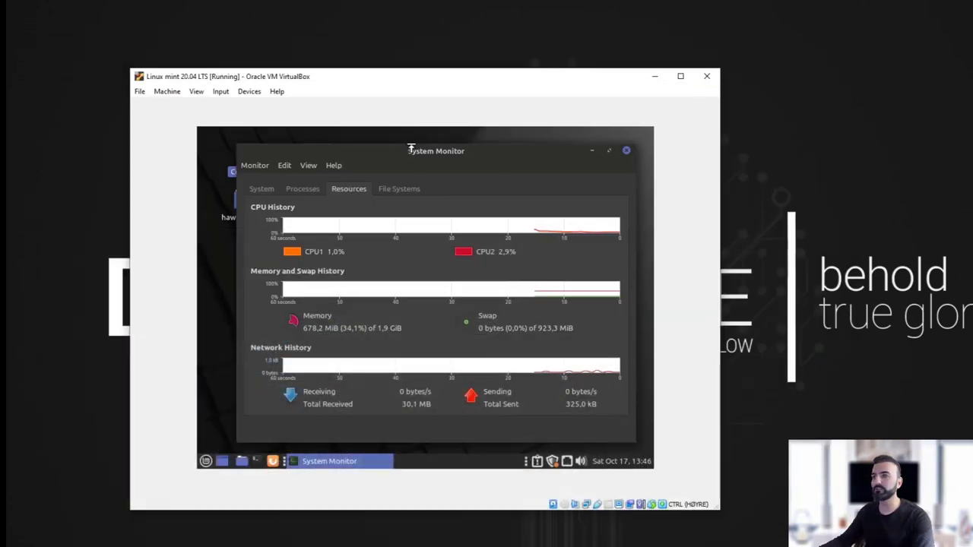
Step: Recenter the System Monitor window on the Linux Mint desktop and examine the memory usage
{"action": "left_click_drag", "start_coordinate": [419, 156], "coordinate": [394, 156]}
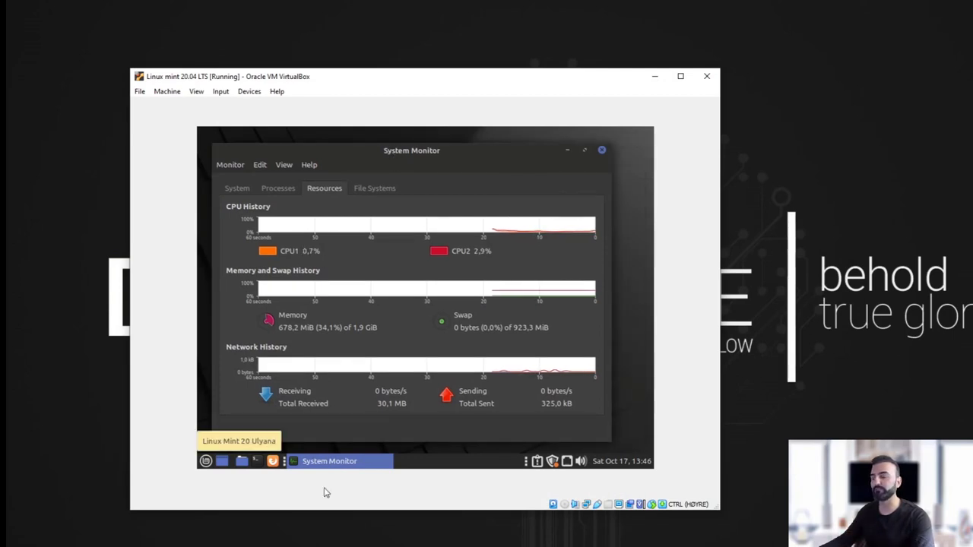
{"action": "left_click_drag", "start_coordinate": [408, 155], "coordinate": [424, 154]}
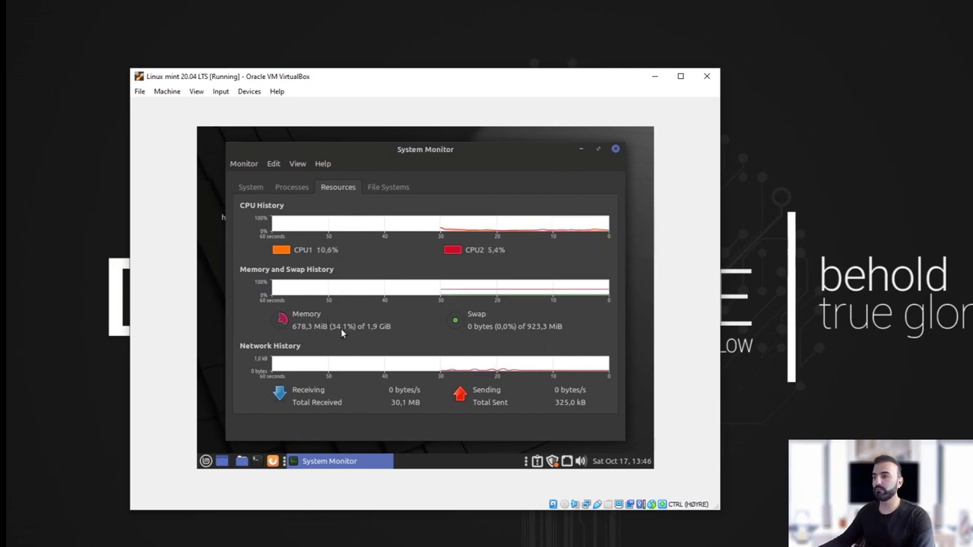
Step: Minimize System Monitor and view the places, system entries and favorites in the application menu
{"action": "left_click", "coordinate": [582, 150]}
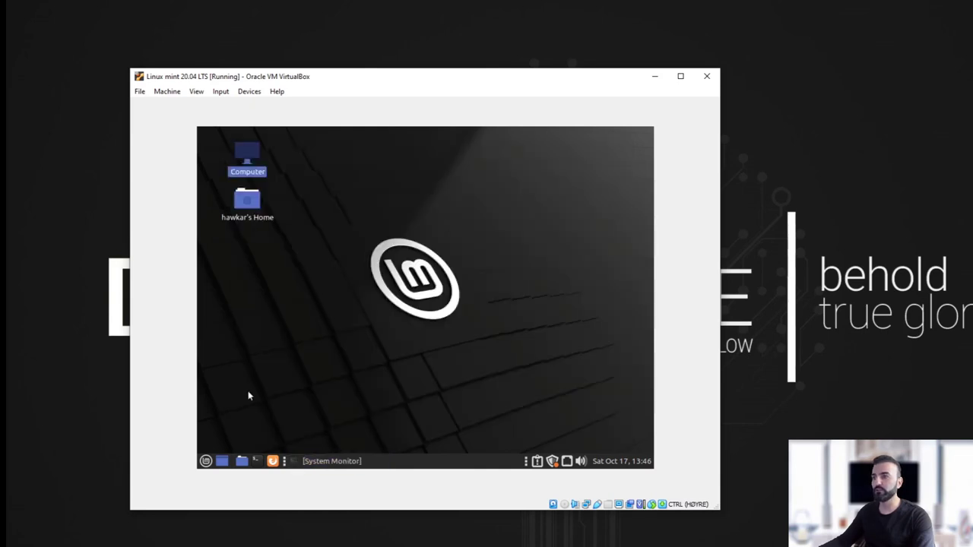
{"action": "left_click", "coordinate": [206, 462]}
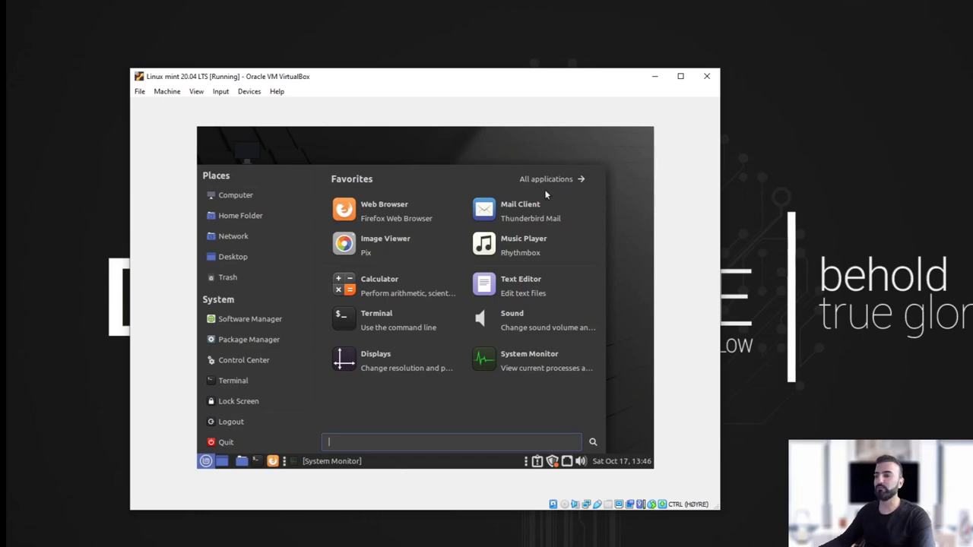
{"action": "left_click", "coordinate": [561, 145]}
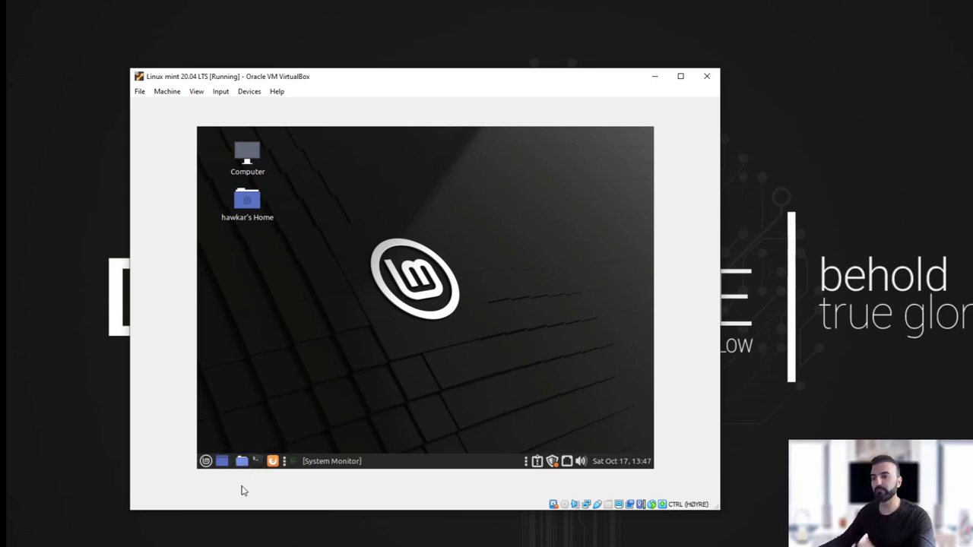
Step: Open a terminal and list the home directory's contents in long format with ls -l
{"action": "left_click", "coordinate": [256, 460]}
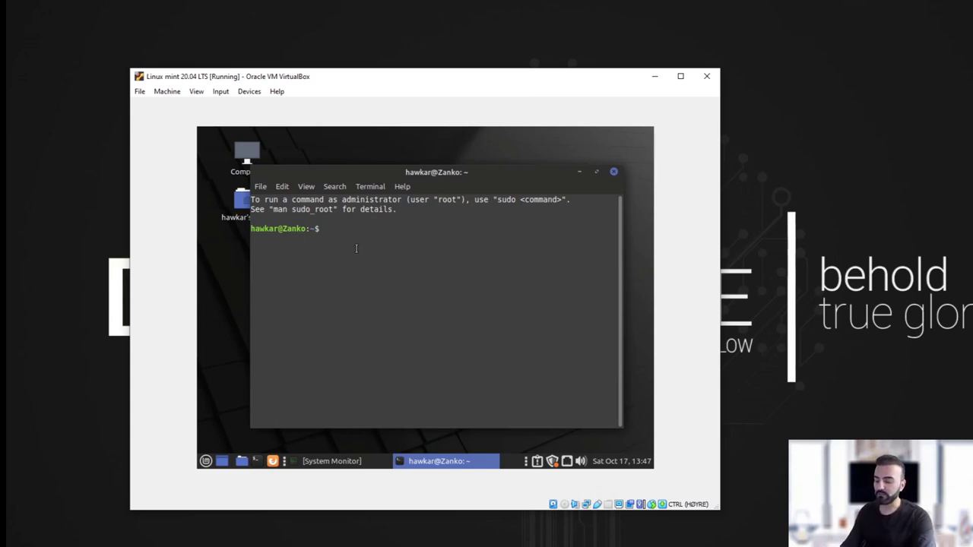
{"action": "type", "text": "ls -l"}
{"action": "key", "text": "Return"}
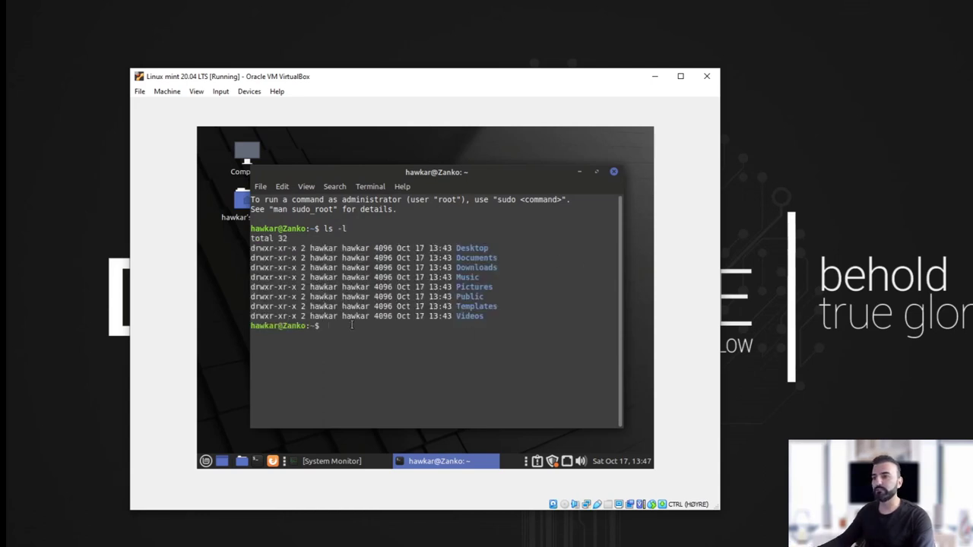
Step: Change to the Documents directory with cd Documents/ and list its contents with ls -l
{"action": "type", "text": "cd"}
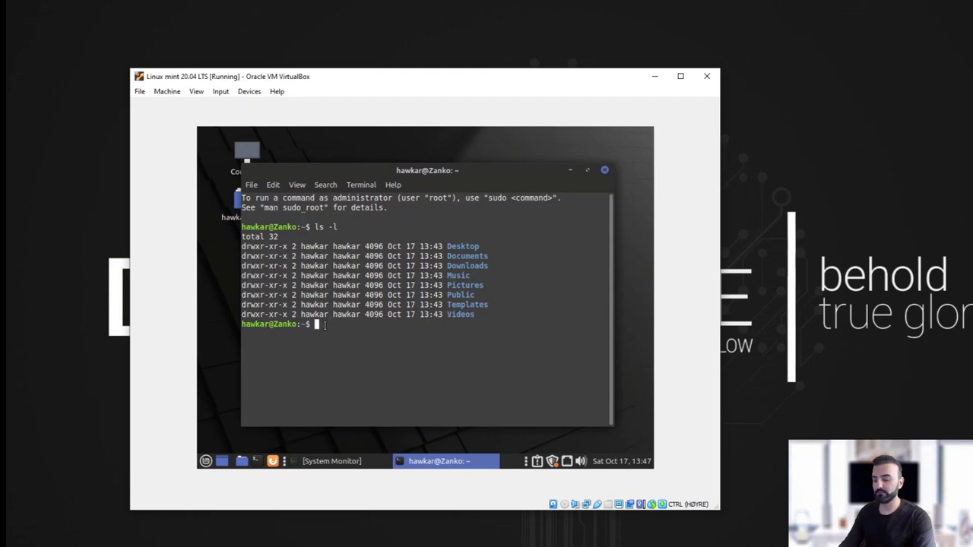
{"action": "type", "text": "cd "}
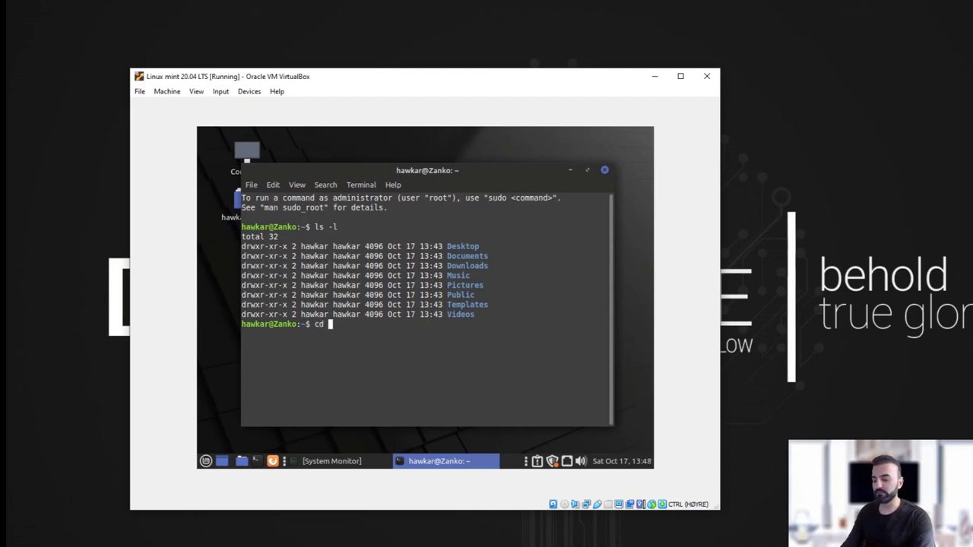
{"action": "type", "text": "Documents"}
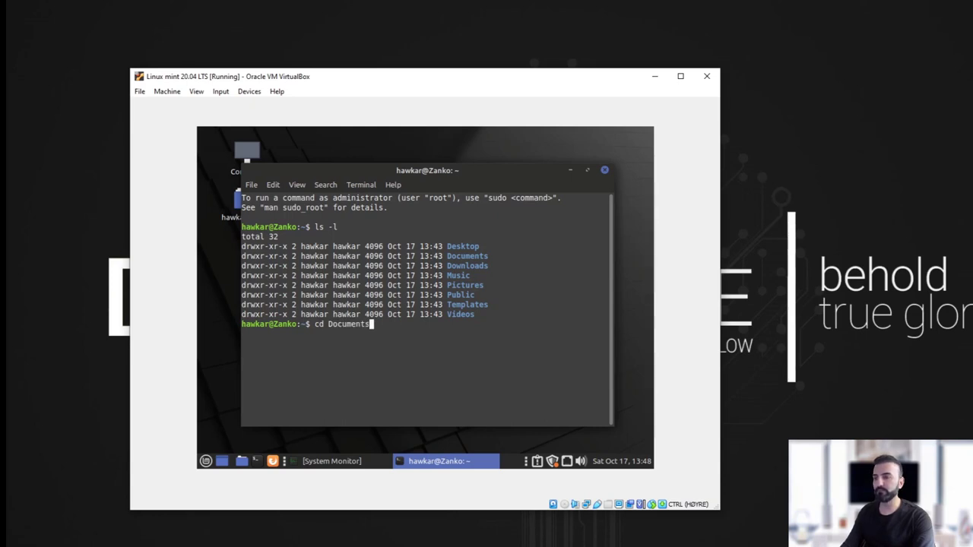
{"action": "key", "text": "Tab"}
{"action": "key", "text": "Return"}
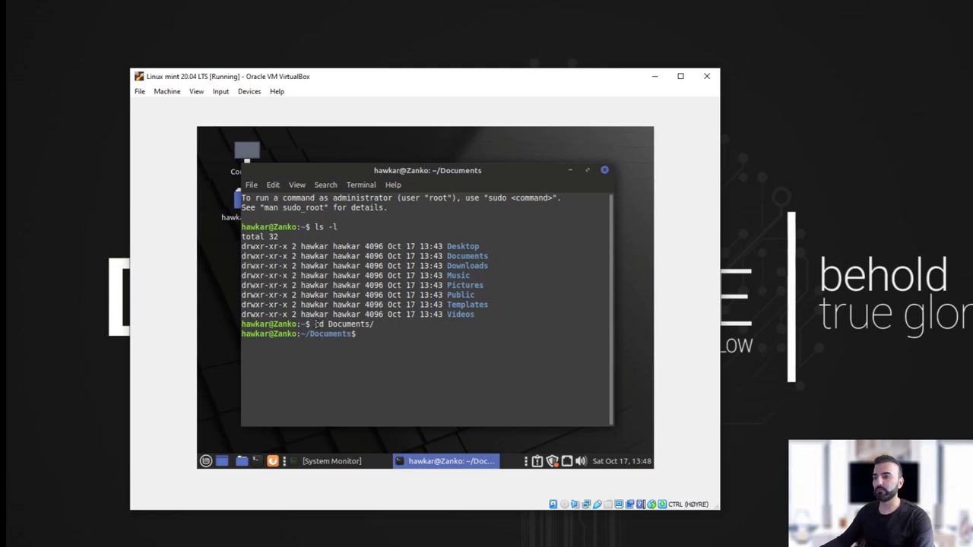
{"action": "double_click", "coordinate": [319, 325]}
{"action": "left_click", "coordinate": [322, 325]}
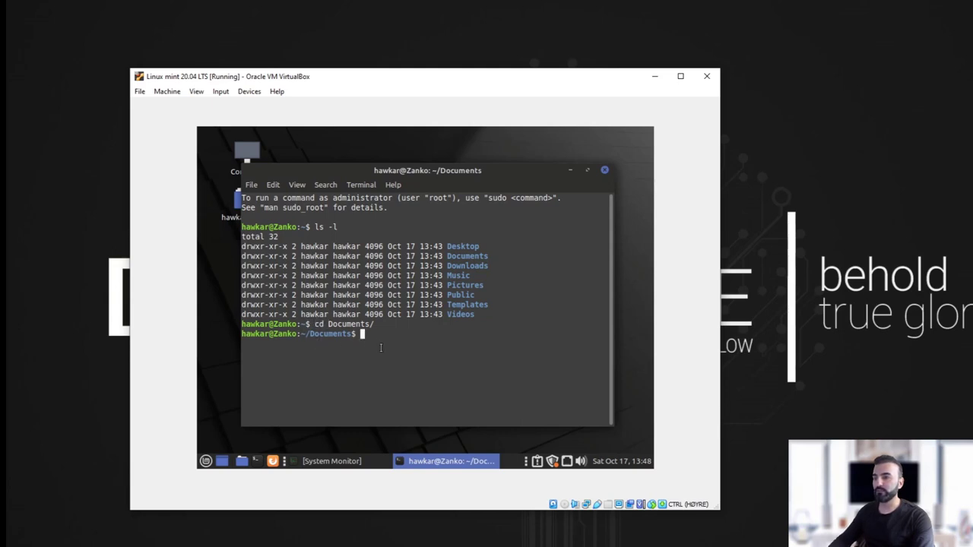
{"action": "type", "text": "ls -l"}
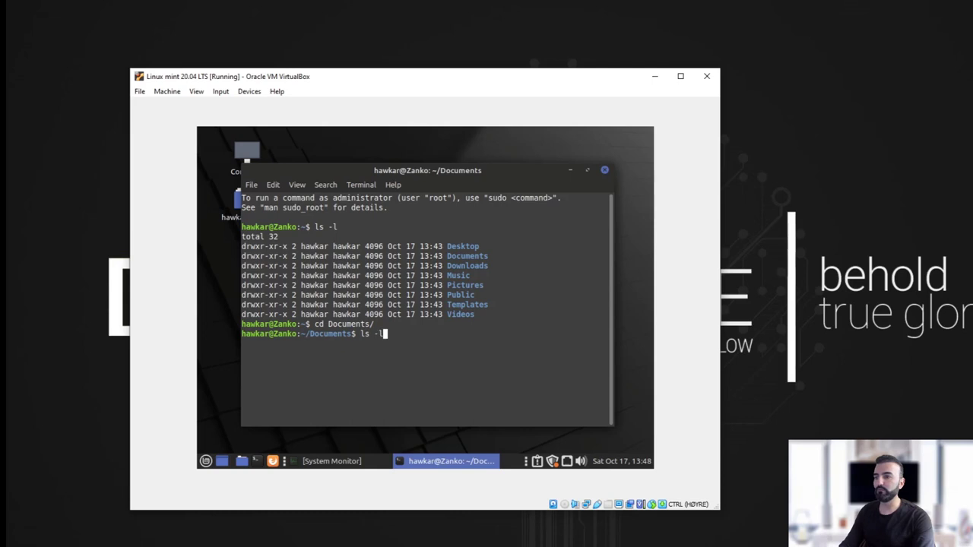
{"action": "key", "text": "Return"}
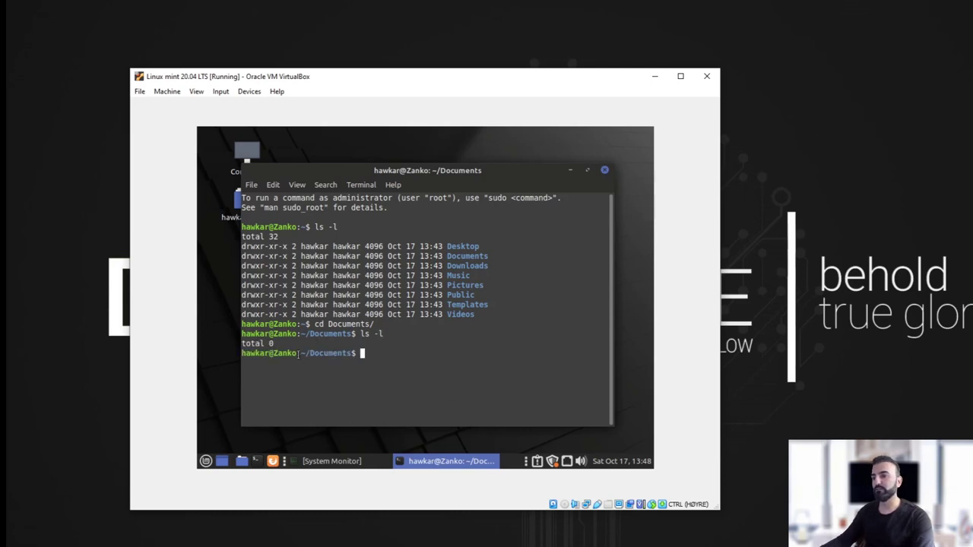
Step: Reposition the terminal window, highlight the first entries of the home directory listing, and close the terminal
{"action": "left_click_drag", "start_coordinate": [426, 171], "coordinate": [430, 169]}
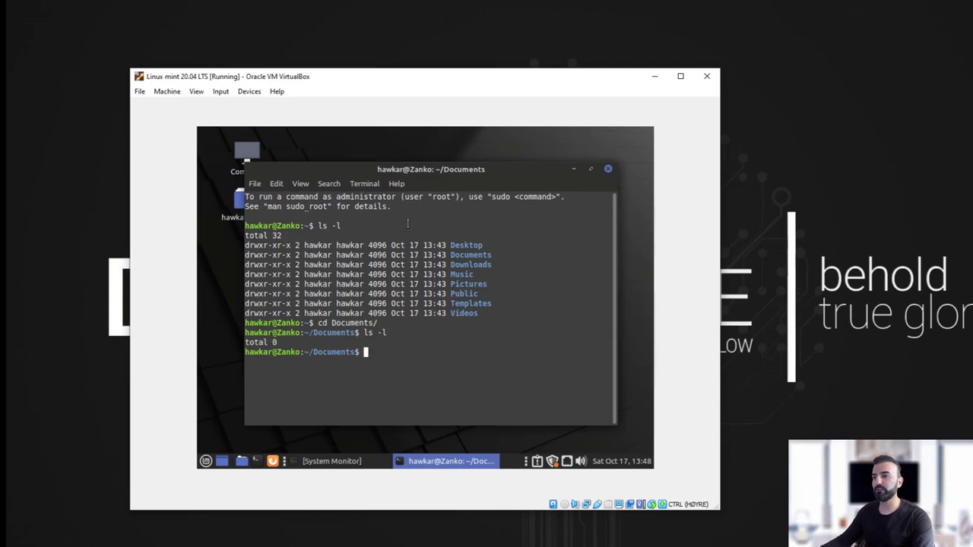
{"action": "left_click_drag", "start_coordinate": [245, 245], "coordinate": [305, 255]}
{"action": "left_click", "coordinate": [264, 255]}
{"action": "left_click_drag", "start_coordinate": [245, 255], "coordinate": [289, 264]}
{"action": "left_click", "coordinate": [340, 330]}
{"action": "left_click_drag", "start_coordinate": [460, 184], "coordinate": [474, 175]}
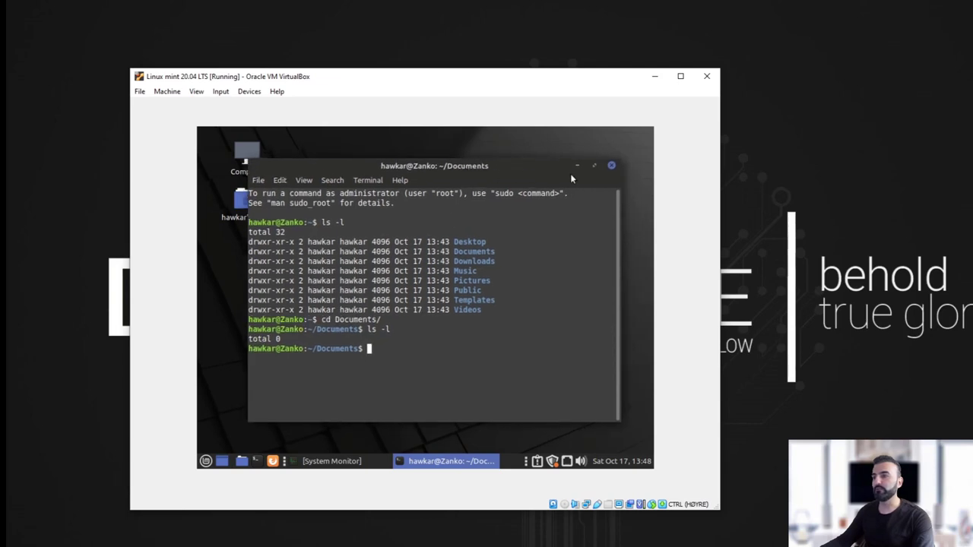
{"action": "left_click", "coordinate": [617, 164]}
Step: View the application menu again and open Control Center to see its administration and hardware settings
{"action": "left_click", "coordinate": [205, 460]}
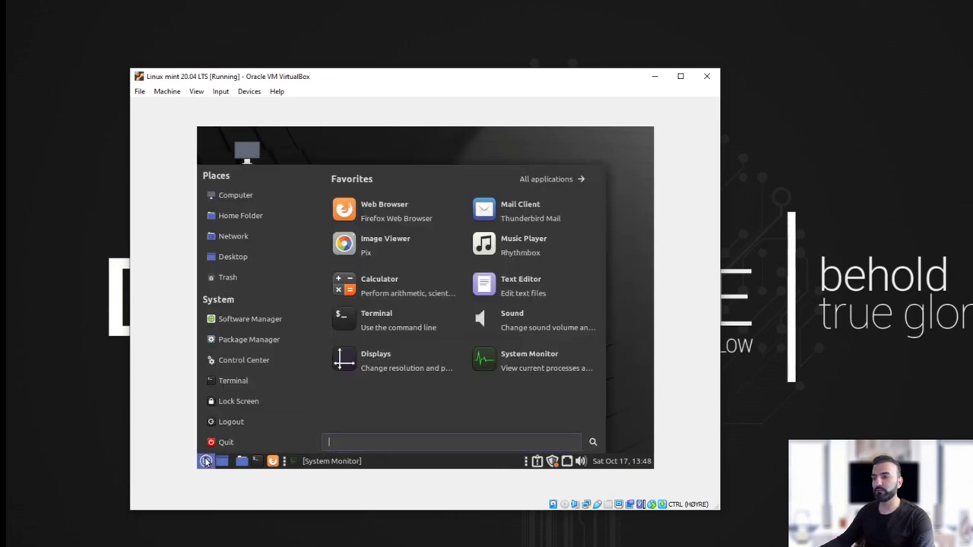
{"action": "left_click", "coordinate": [398, 155]}
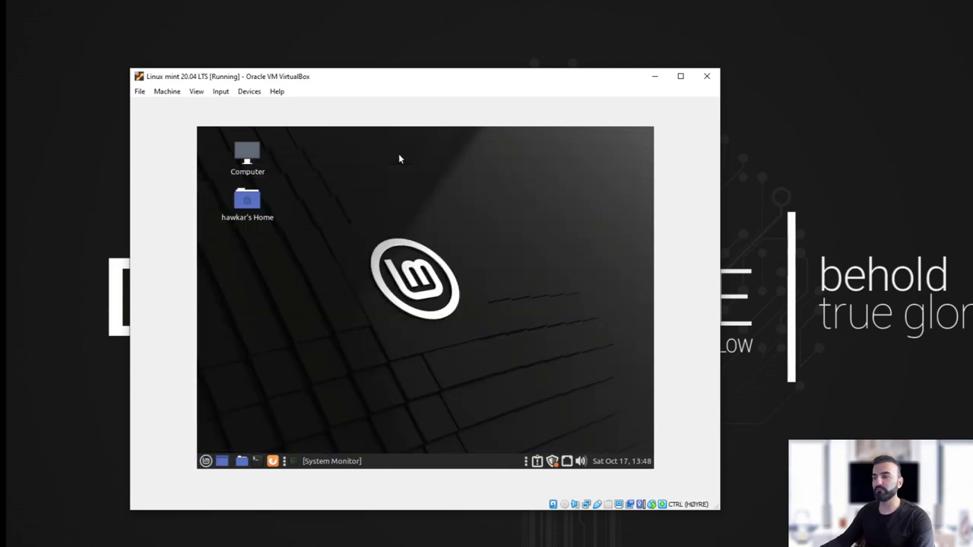
{"action": "left_click", "coordinate": [205, 461]}
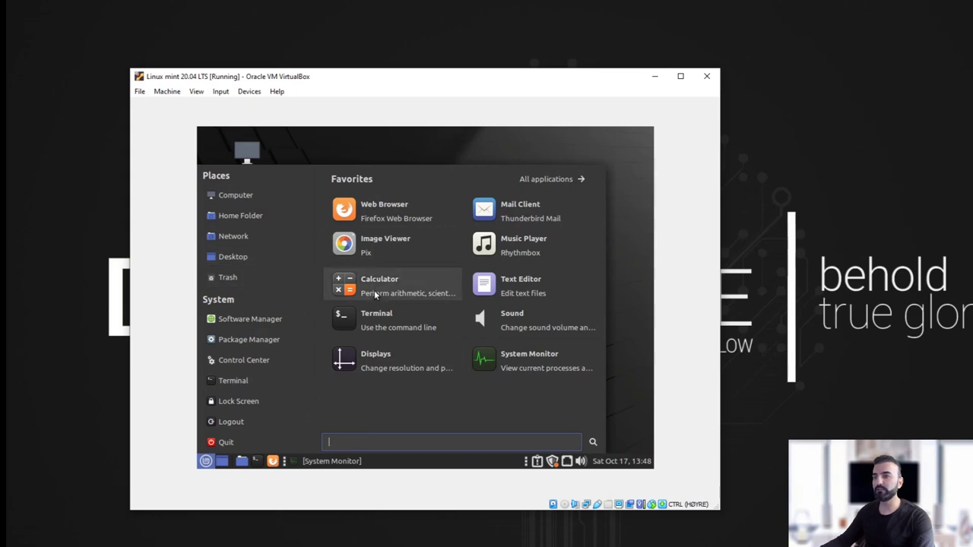
{"action": "left_click", "coordinate": [243, 360]}
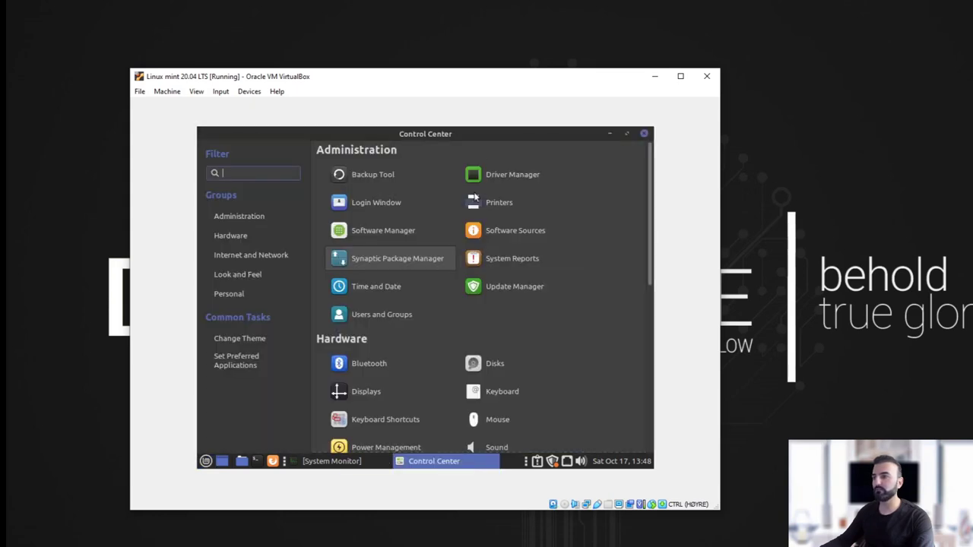
Step: Find Software Manager by searching the application menu for "soft", view its Google Earth page, and return to the overview
{"action": "left_click", "coordinate": [205, 461]}
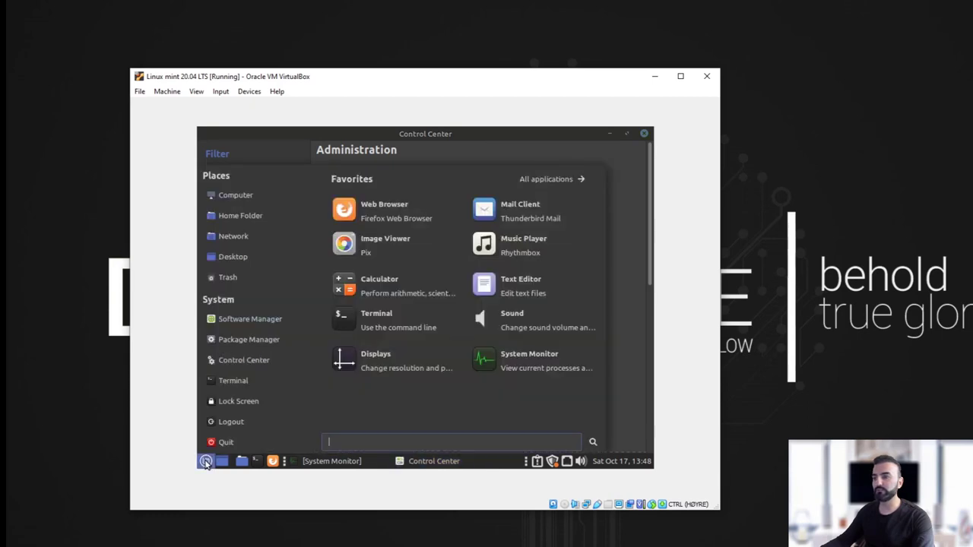
{"action": "type", "text": "soft"}
{"action": "left_click", "coordinate": [479, 216]}
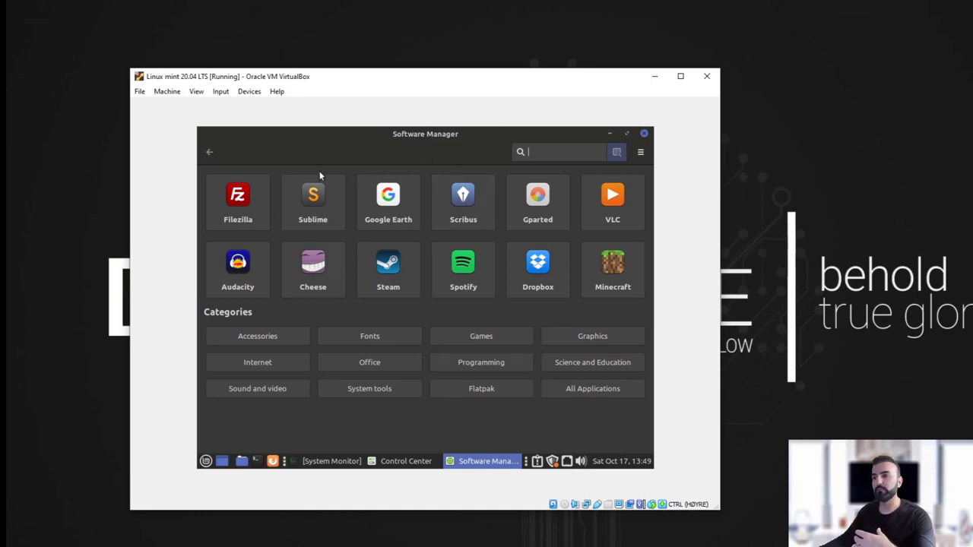
{"action": "left_click", "coordinate": [395, 212]}
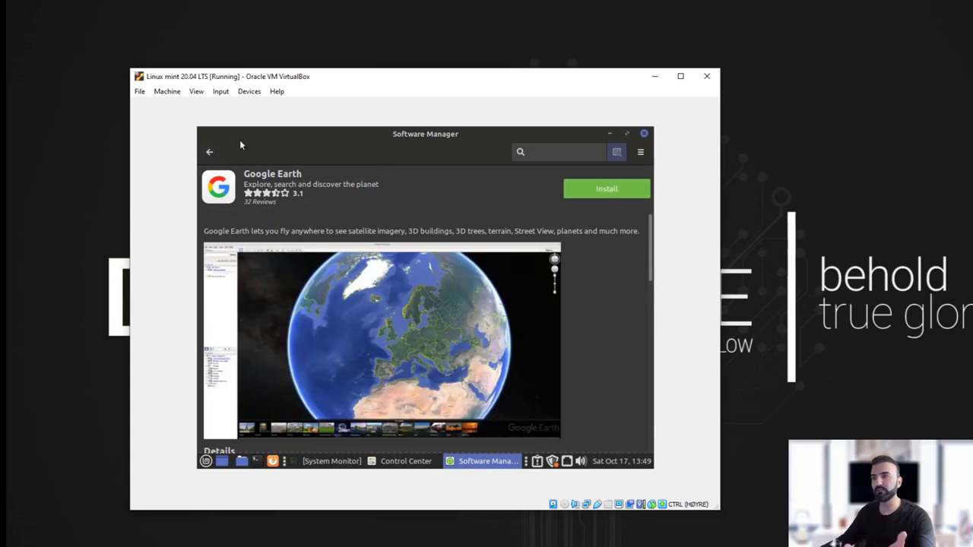
{"action": "left_click", "coordinate": [209, 152]}
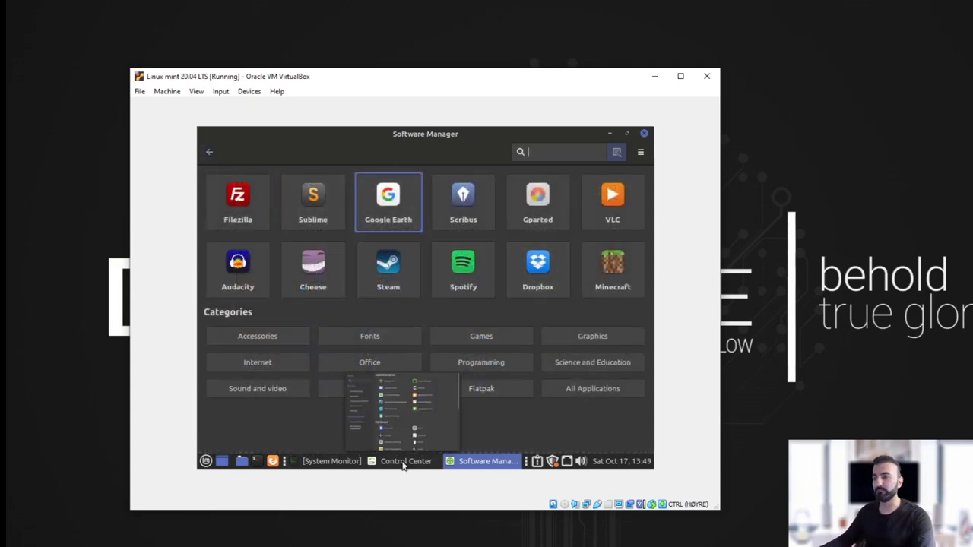
Step: Open a new terminal over Software Manager and shift its window slightly
{"action": "mouse_move", "coordinate": [306, 462]}
{"action": "left_click", "coordinate": [256, 461]}
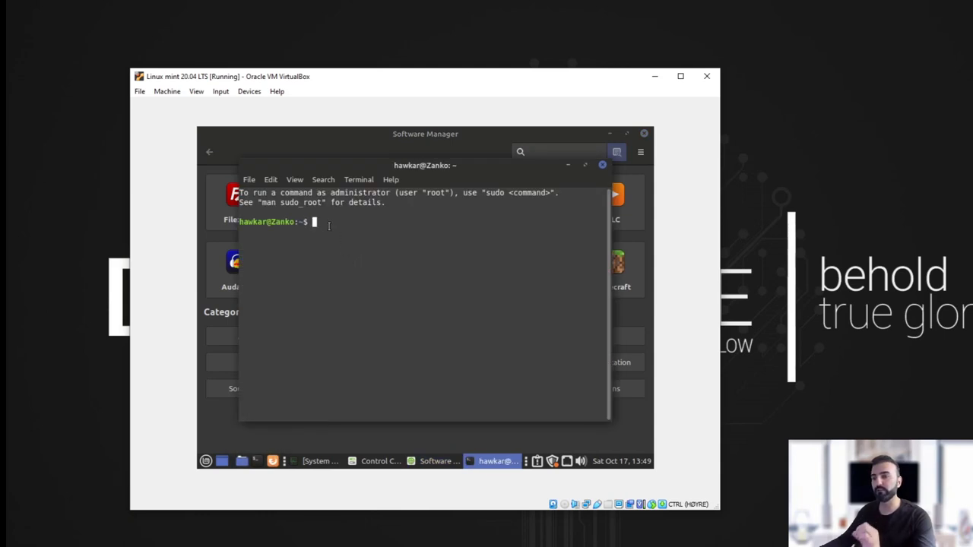
{"action": "left_click_drag", "start_coordinate": [389, 163], "coordinate": [403, 166]}
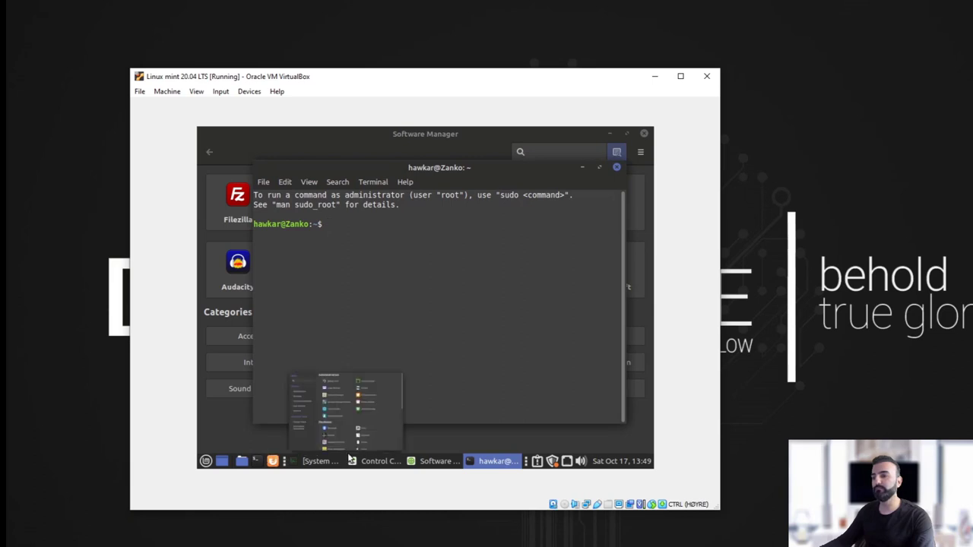
Step: Switch to Firefox on the host computer, load chawg.org in a new tab, and open the site's wiki
{"action": "mouse_move", "coordinate": [344, 456]}
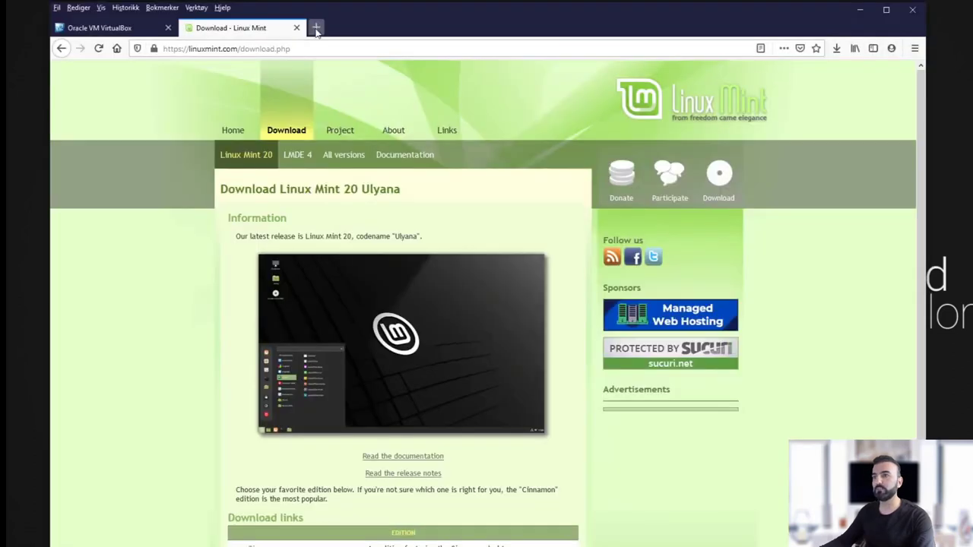
{"action": "left_click", "coordinate": [314, 28]}
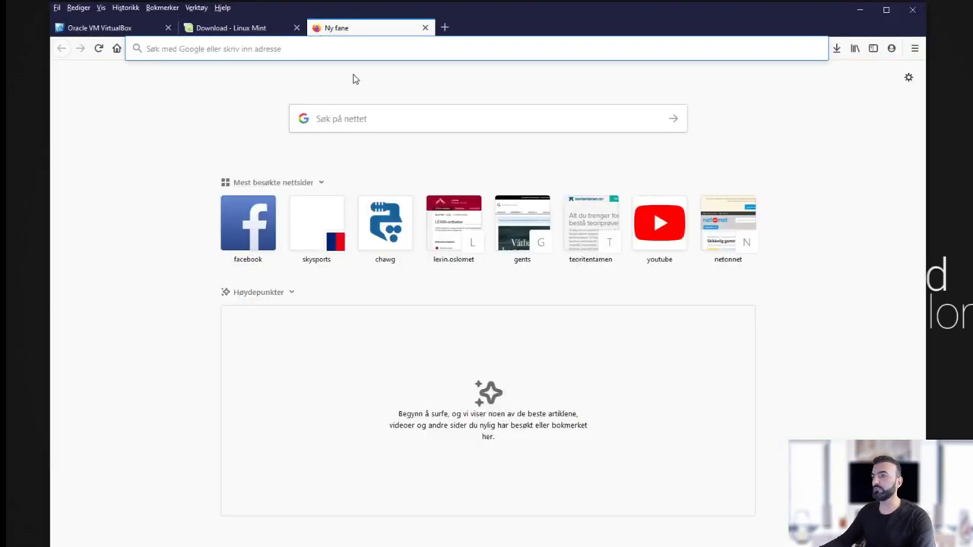
{"action": "type", "text": "chawg.org/"}
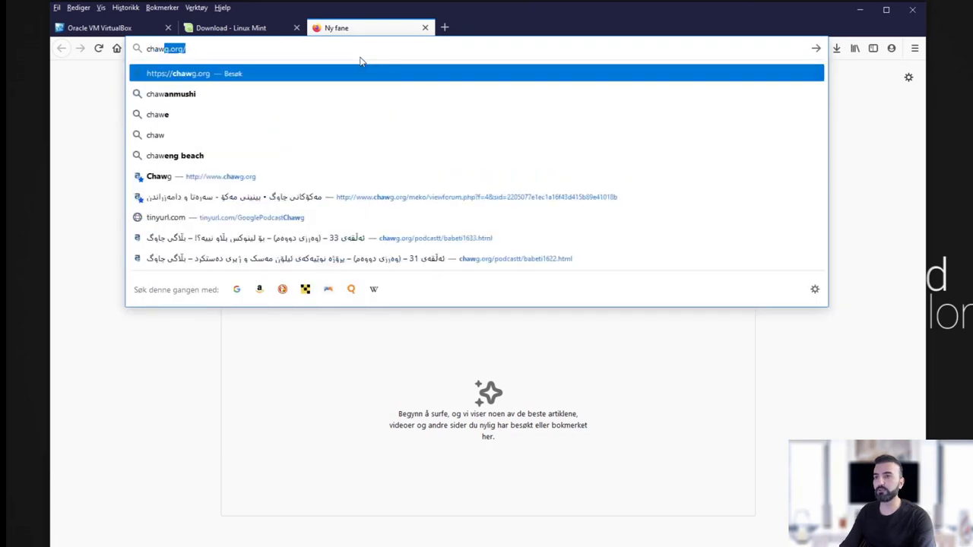
{"action": "key", "text": "Return"}
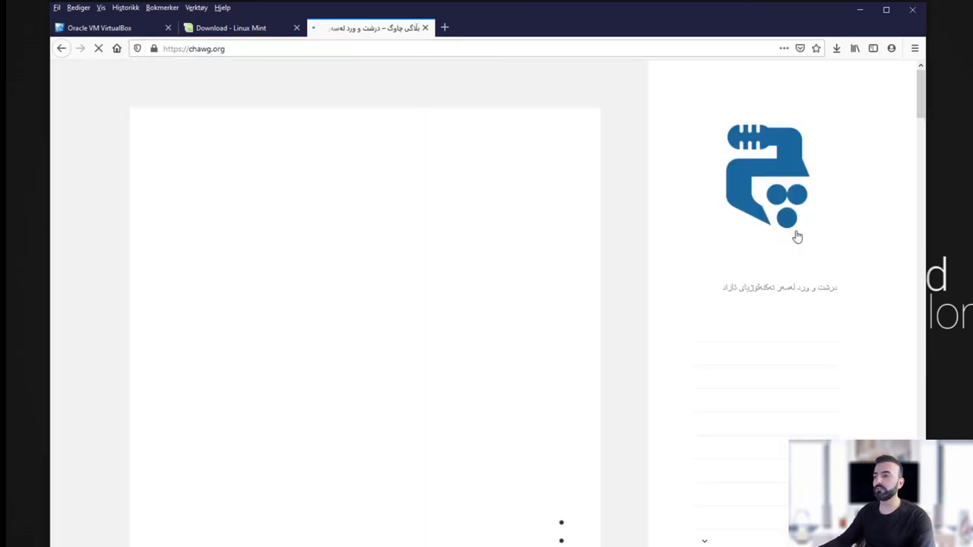
{"action": "left_click", "coordinate": [806, 400]}
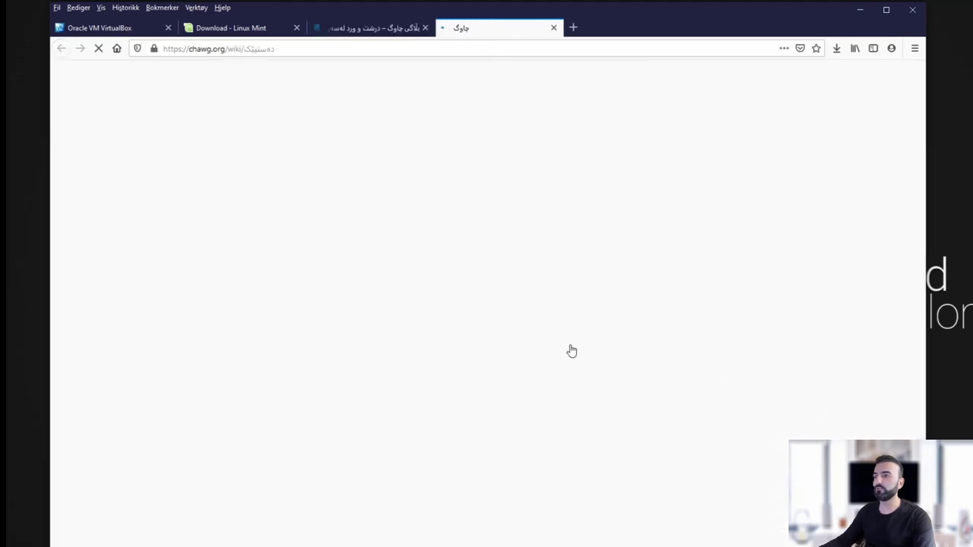
Step: Open the wiki's CLI article and examine its command list and the ls and cd sections
{"action": "scroll", "coordinate": [562, 347], "scroll_direction": "down", "scroll_amount": 3}
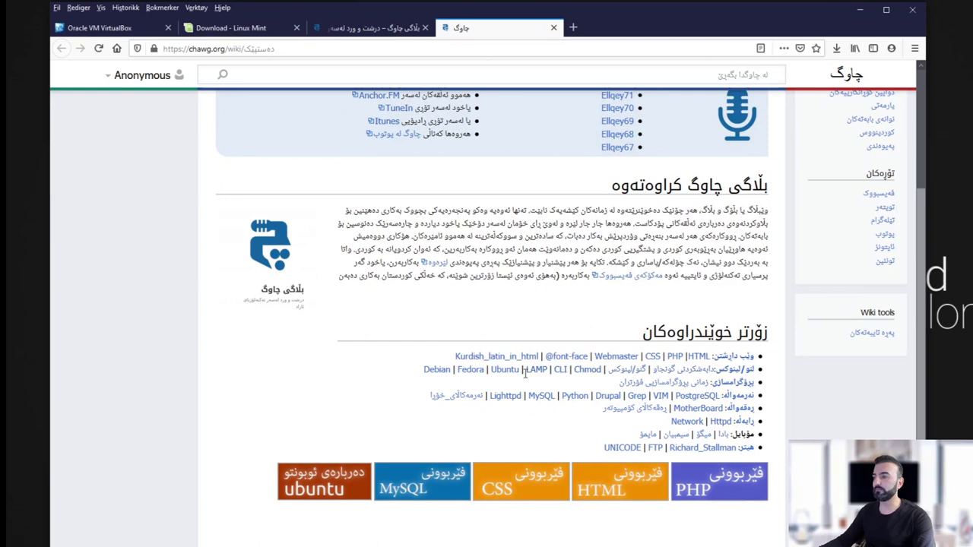
{"action": "left_click", "coordinate": [560, 369]}
{"action": "scroll", "coordinate": [402, 298], "scroll_direction": "down", "scroll_amount": 5}
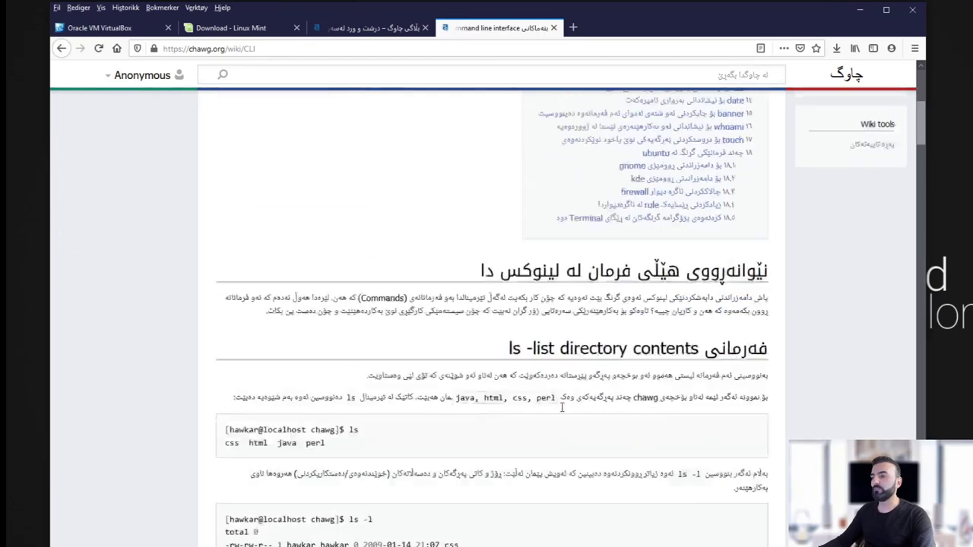
{"action": "scroll", "coordinate": [426, 330], "scroll_direction": "up", "scroll_amount": 3}
{"action": "scroll", "coordinate": [426, 330], "scroll_direction": "up", "scroll_amount": 5}
{"action": "scroll", "coordinate": [458, 343], "scroll_direction": "down", "scroll_amount": 7}
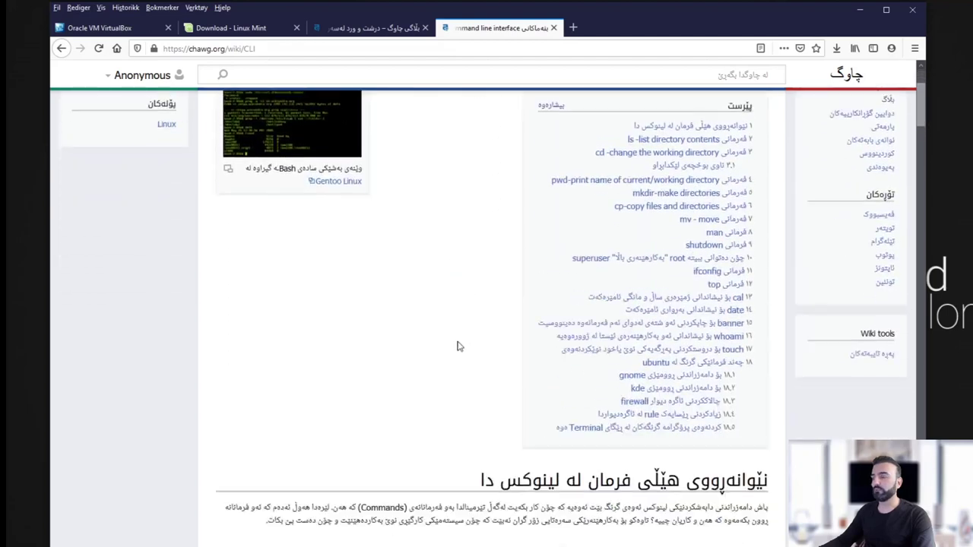
{"action": "scroll", "coordinate": [458, 343], "scroll_direction": "down", "scroll_amount": 4}
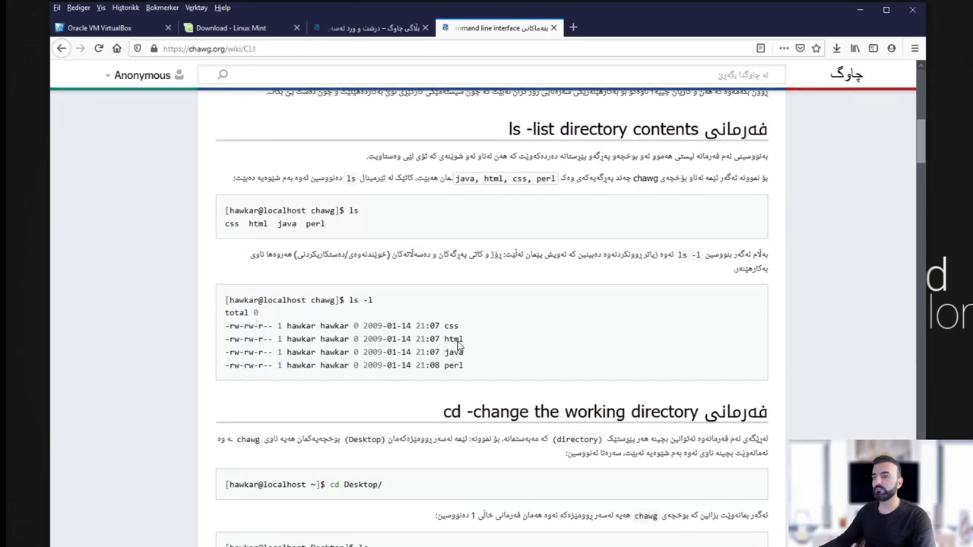
{"action": "scroll", "coordinate": [382, 330], "scroll_direction": "down", "scroll_amount": 5}
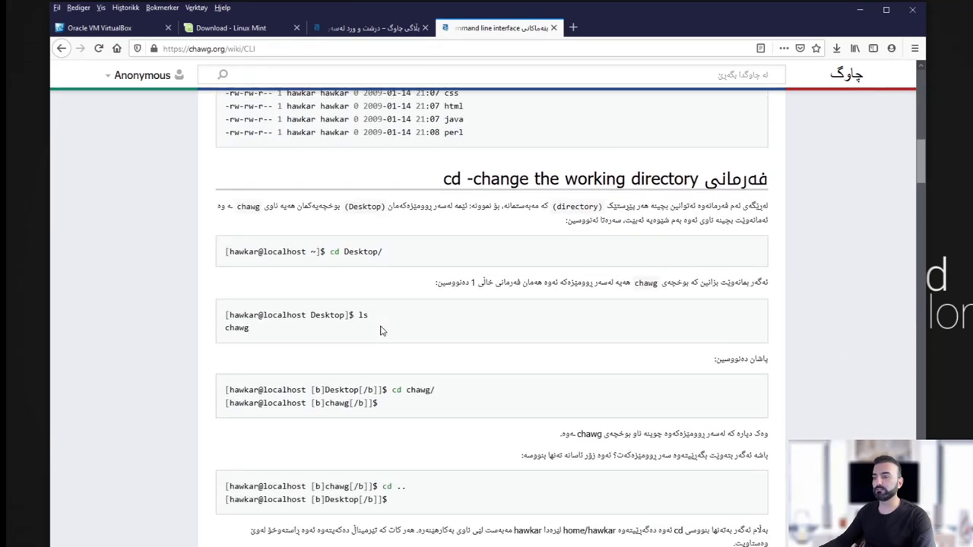
{"action": "scroll", "coordinate": [375, 320], "scroll_direction": "down", "scroll_amount": 1}
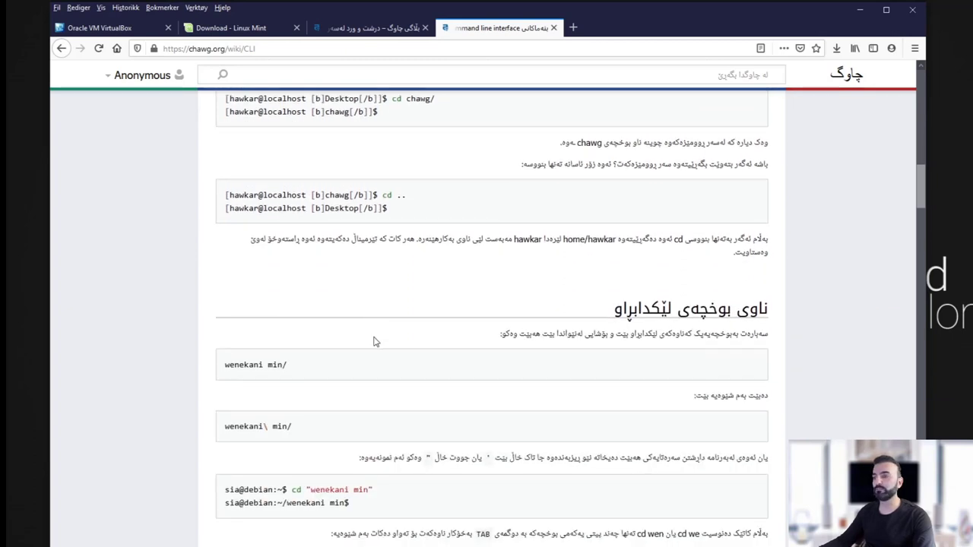
Step: Find the mkdir section of the wiki's CLI article and copy the mkdir command from its example
{"action": "left_click", "coordinate": [859, 12]}
{"action": "scroll", "coordinate": [304, 220], "scroll_direction": "up", "scroll_amount": 3}
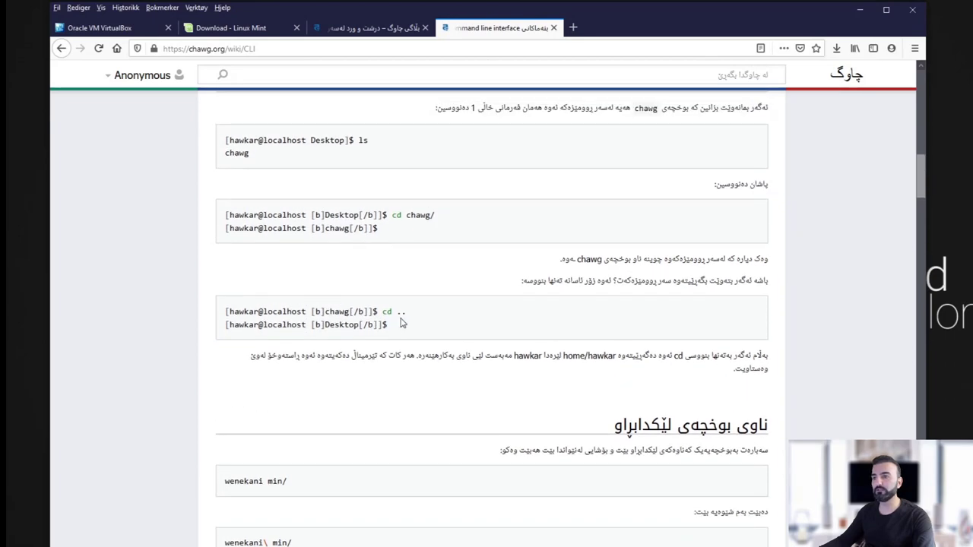
{"action": "scroll", "coordinate": [354, 304], "scroll_direction": "down", "scroll_amount": 5}
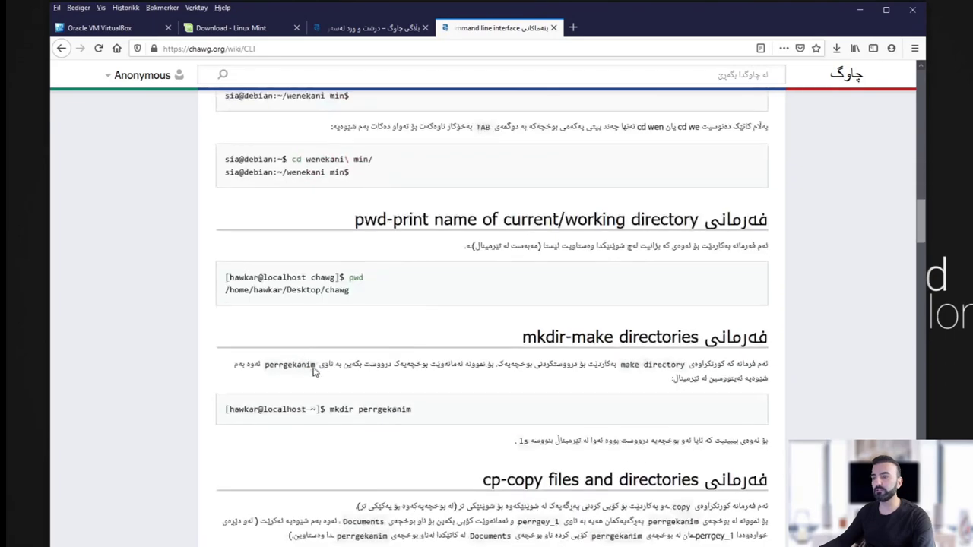
{"action": "double_click", "coordinate": [340, 408]}
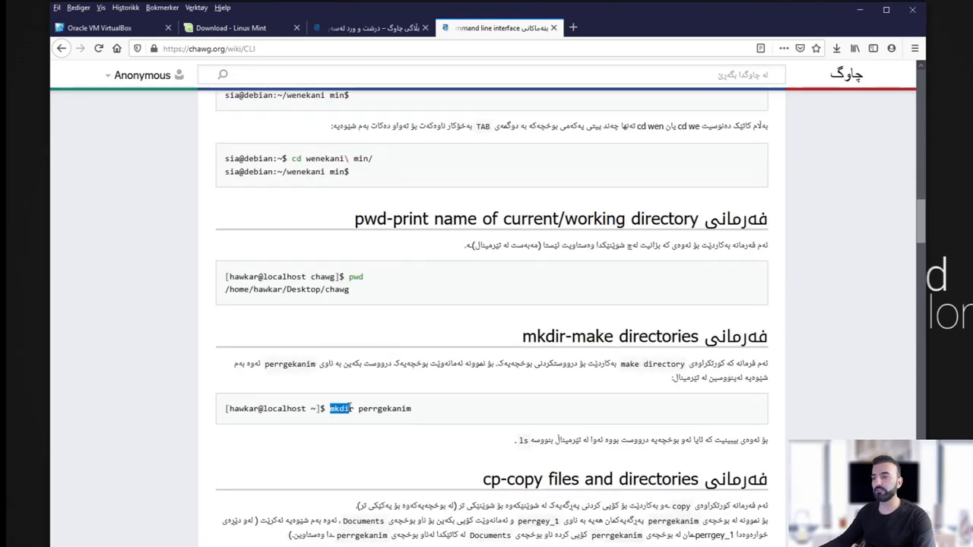
{"action": "right_click", "coordinate": [344, 410]}
{"action": "left_click", "coordinate": [373, 417]}
Step: Return to the virtual machine's terminal, try to paste the copied command, and enter mkdir at the prompt without running it
{"action": "left_click", "coordinate": [861, 11]}
{"action": "right_click", "coordinate": [438, 264]}
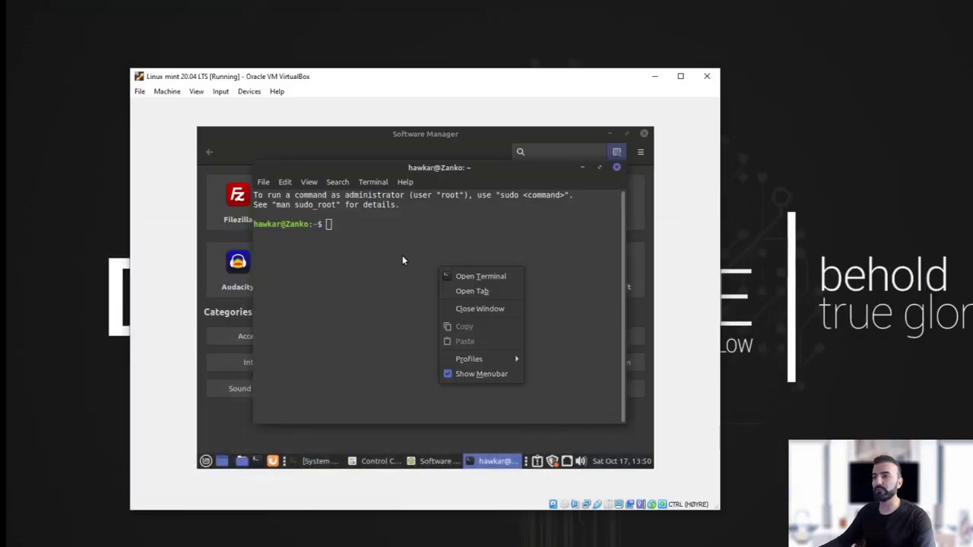
{"action": "left_click", "coordinate": [355, 242]}
{"action": "right_click", "coordinate": [356, 242]}
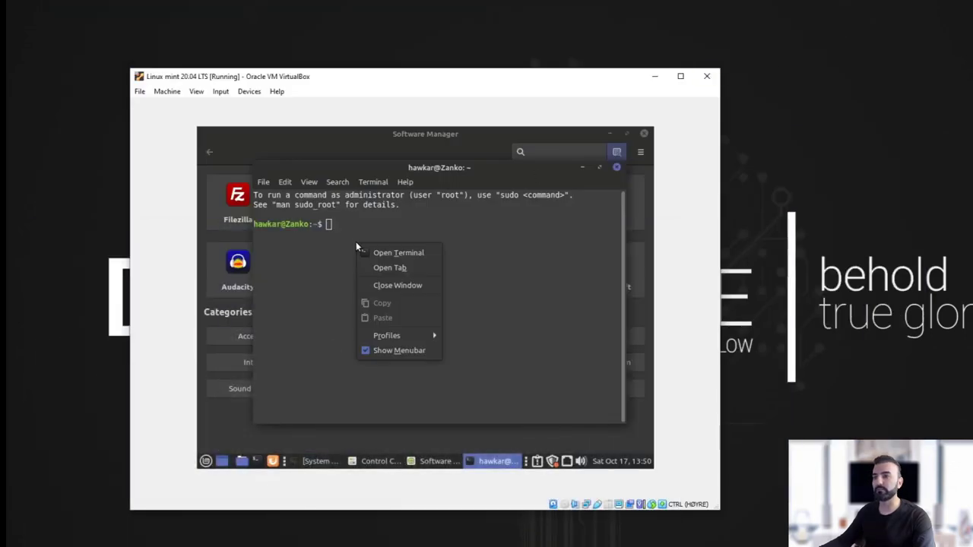
{"action": "left_click", "coordinate": [310, 292]}
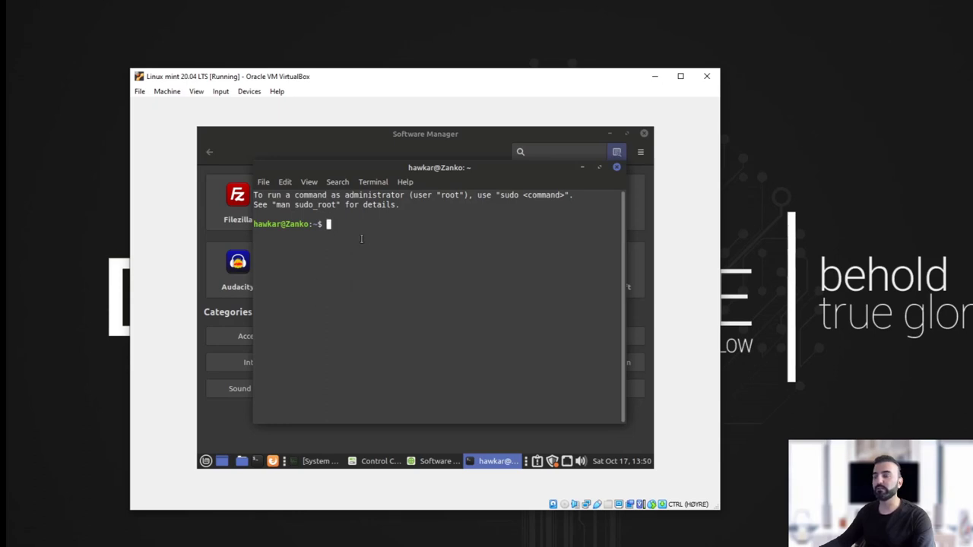
{"action": "type", "text": "mkdir"}
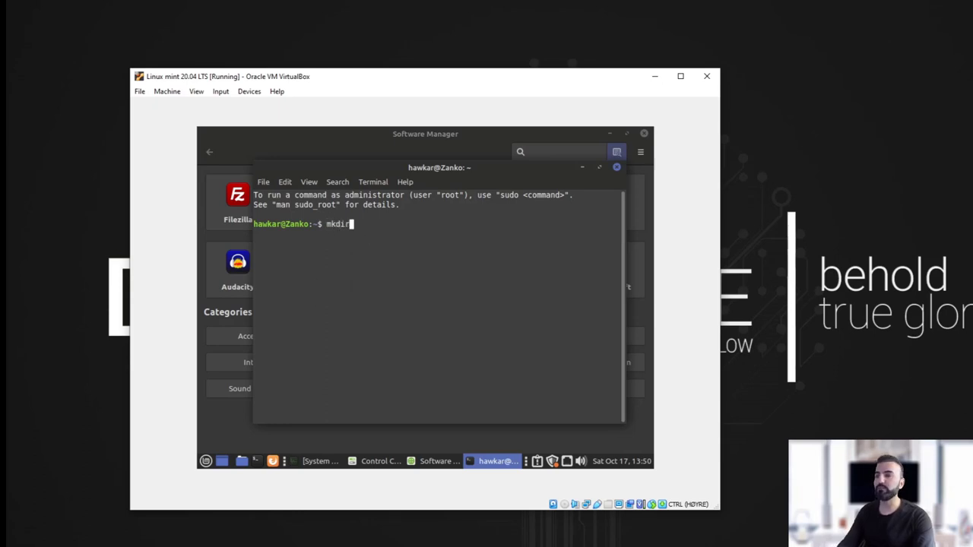
Step: Close the terminal and Software Manager in the virtual machine
{"action": "left_click", "coordinate": [617, 168]}
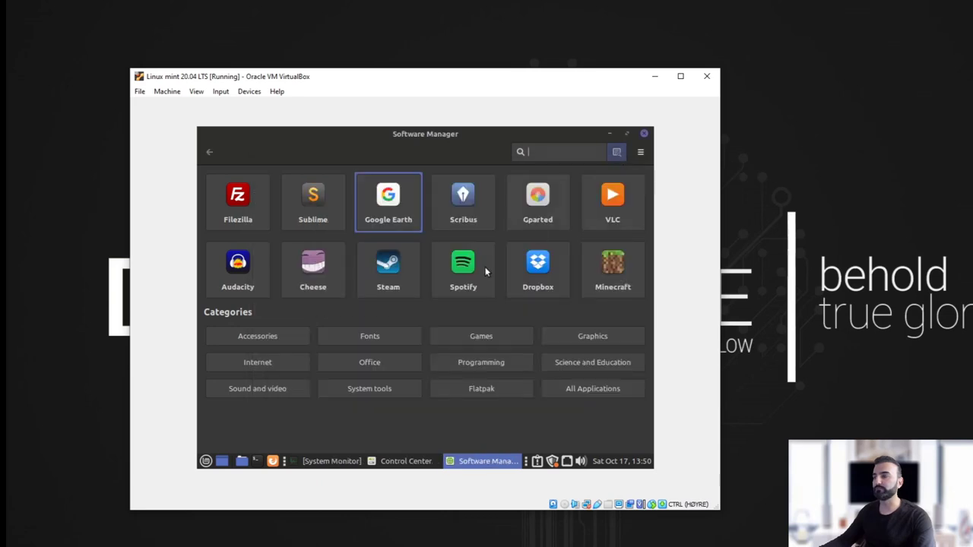
{"action": "left_click", "coordinate": [643, 134]}
{"action": "left_click", "coordinate": [644, 136]}
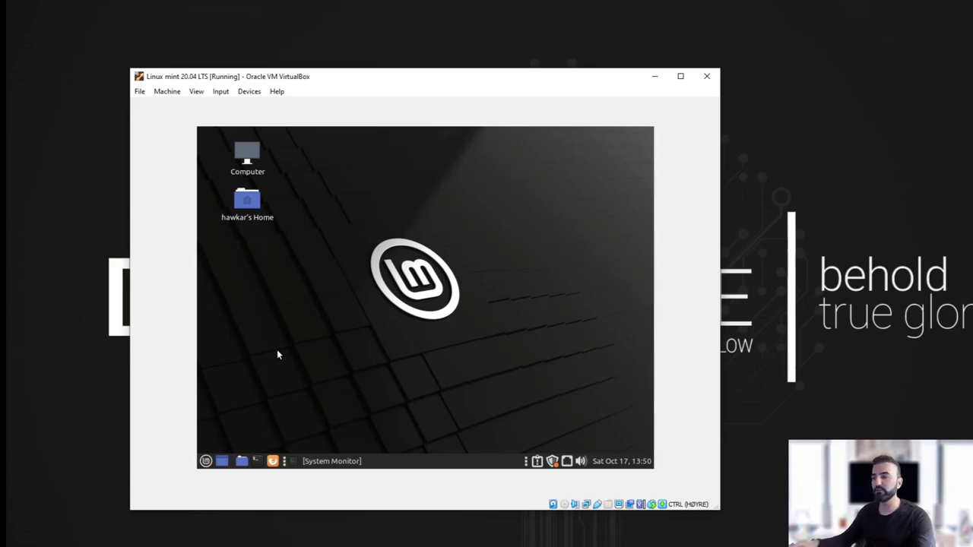
{"action": "left_click", "coordinate": [205, 460]}
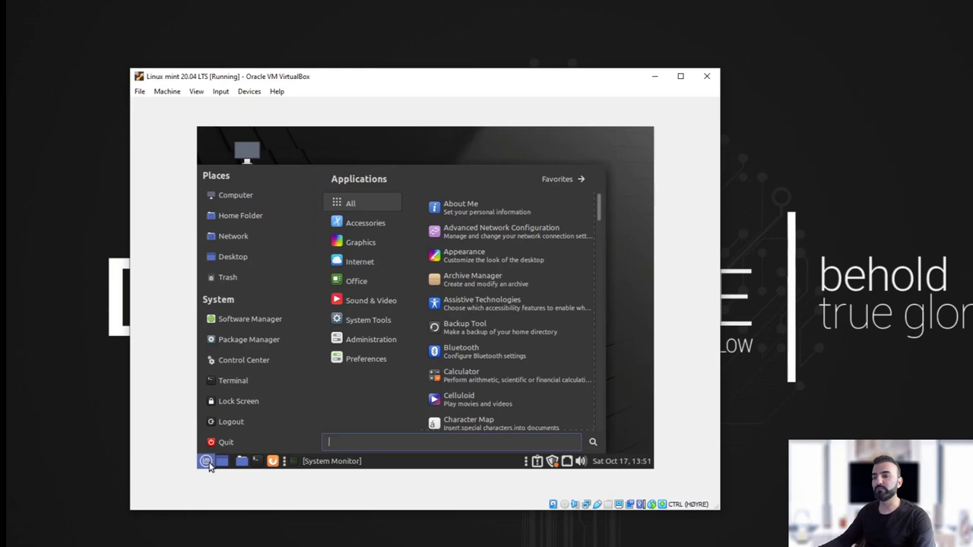
{"action": "left_click", "coordinate": [481, 138]}
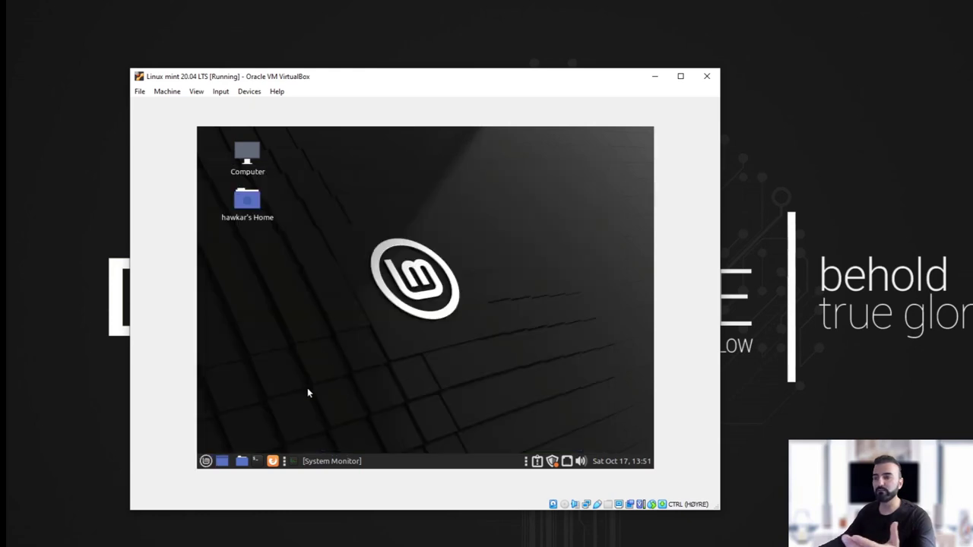
{"action": "left_click", "coordinate": [203, 461]}
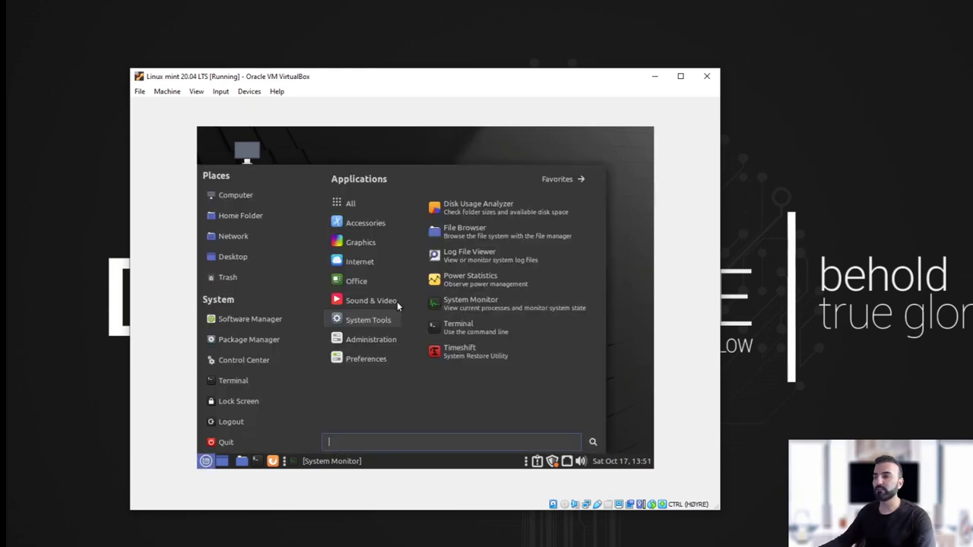
{"action": "left_click", "coordinate": [390, 159]}
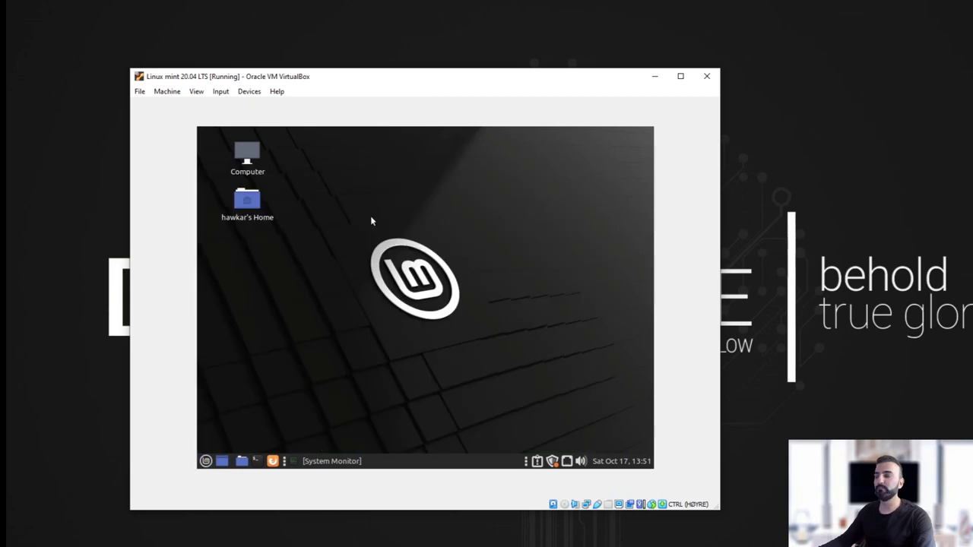
Step: Move the virtual machine window slightly up and enlarge it, and close the minimized System Monitor in the guest
{"action": "left_click_drag", "start_coordinate": [411, 81], "coordinate": [406, 56]}
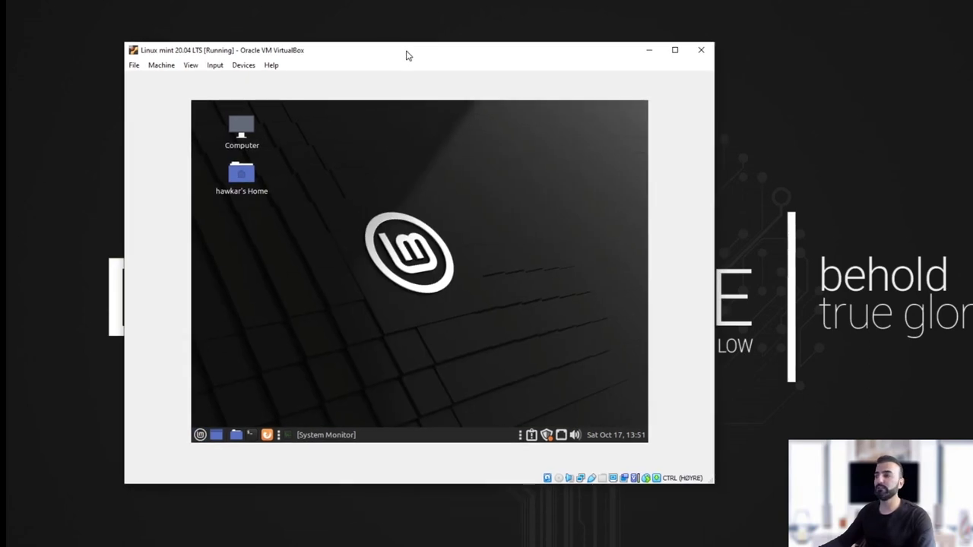
{"action": "left_click_drag", "start_coordinate": [715, 483], "coordinate": [769, 522]}
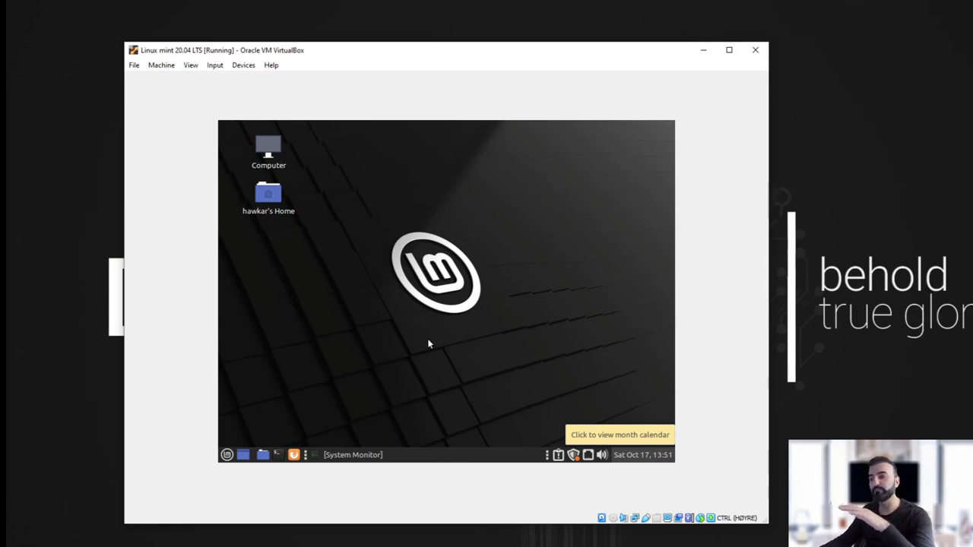
{"action": "left_click", "coordinate": [366, 454]}
{"action": "left_click", "coordinate": [636, 143]}
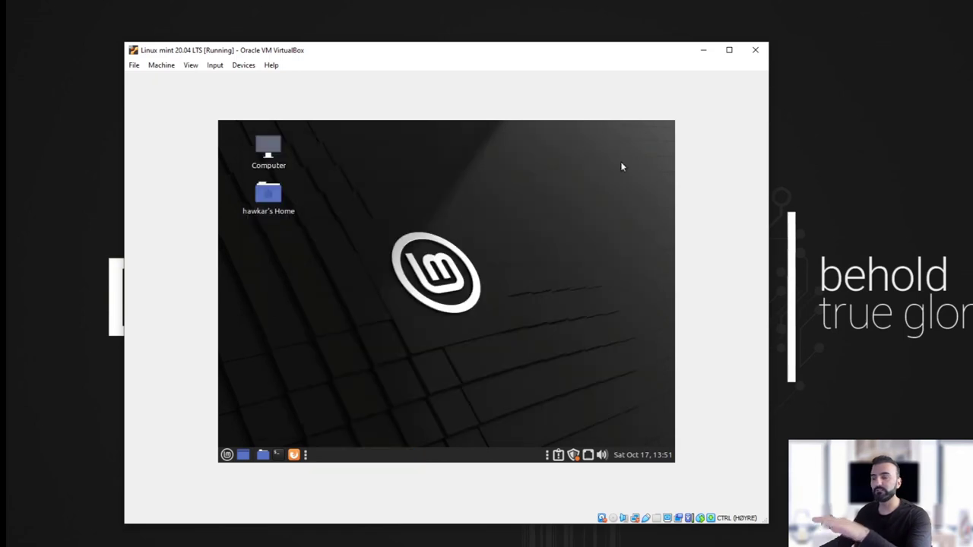